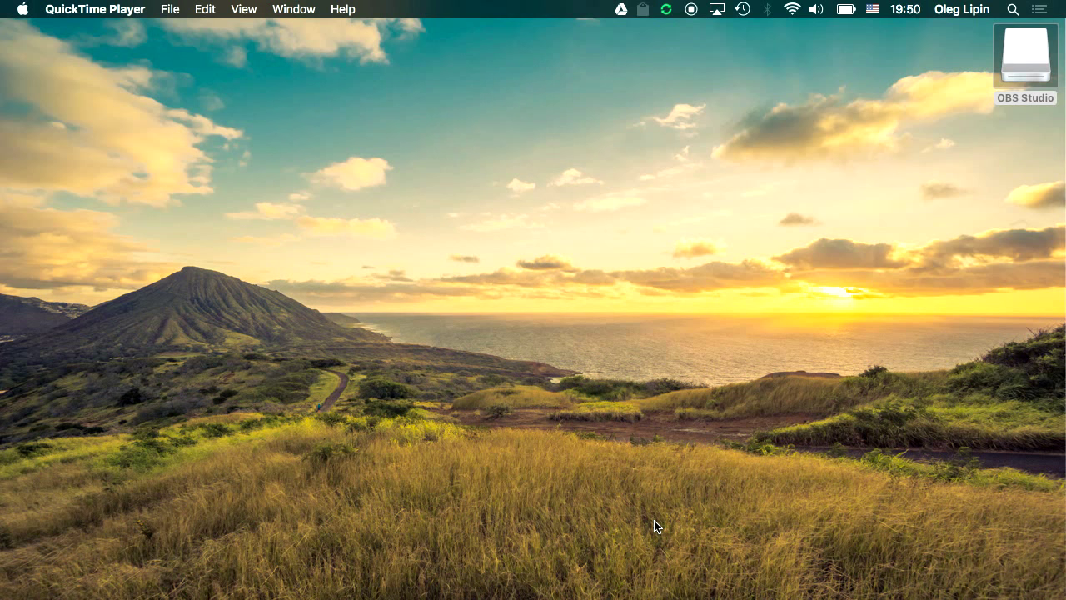
# - Open VirtualBox and start the autoinstall virtual machine
pyautogui.moveTo(616, 593)
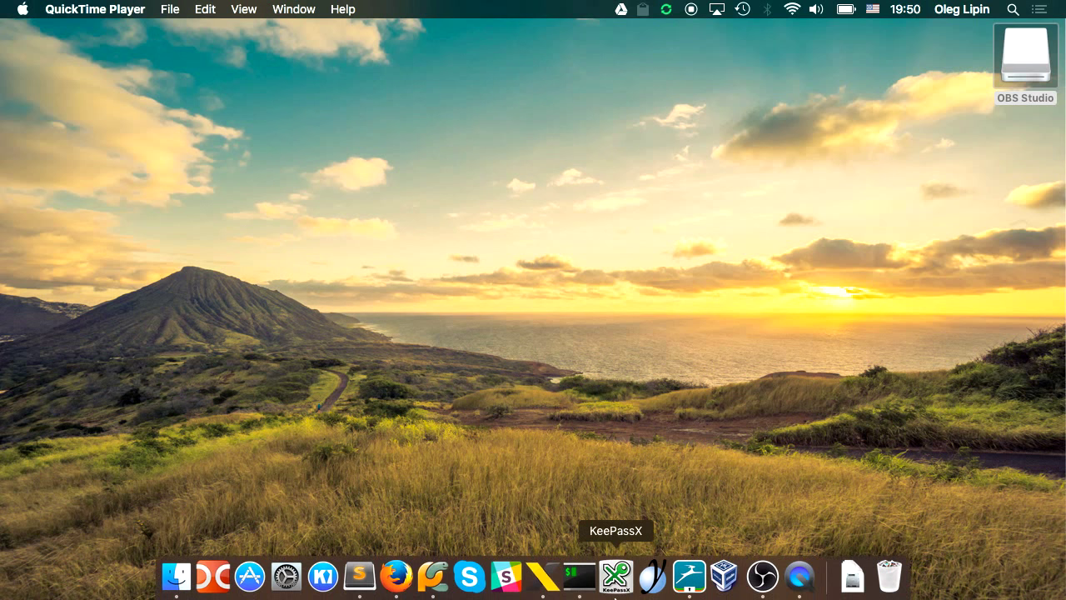
pyautogui.click(725, 575)
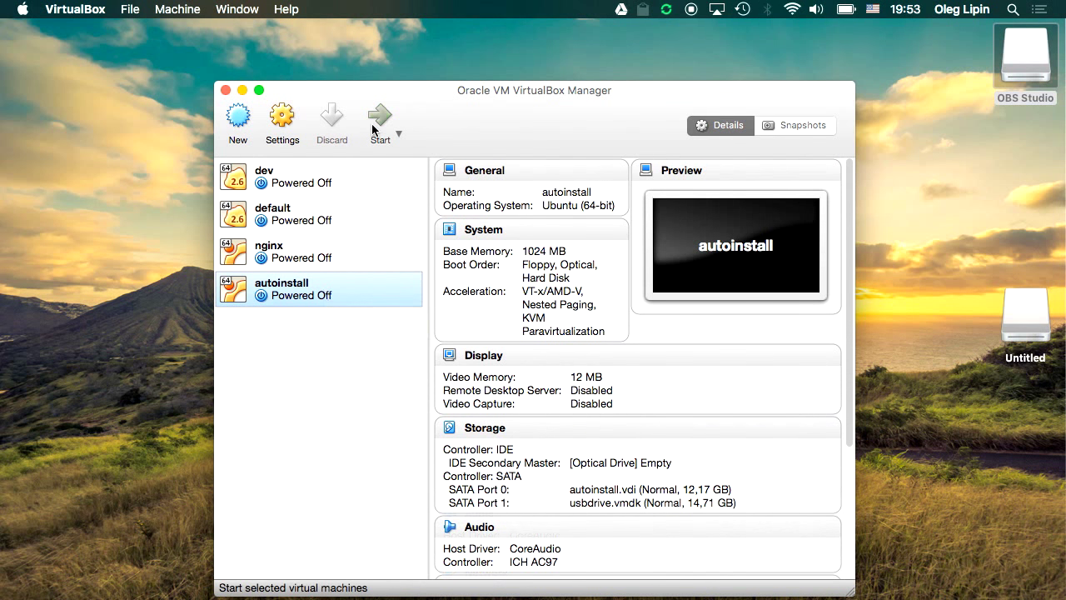
pyautogui.click(372, 129)
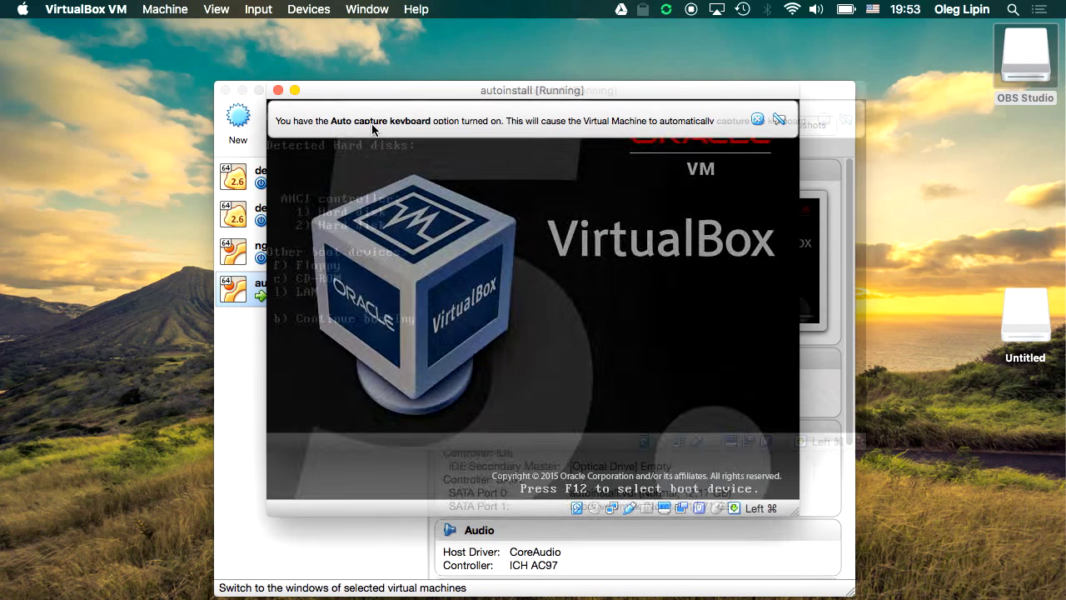
pyautogui.press('2')
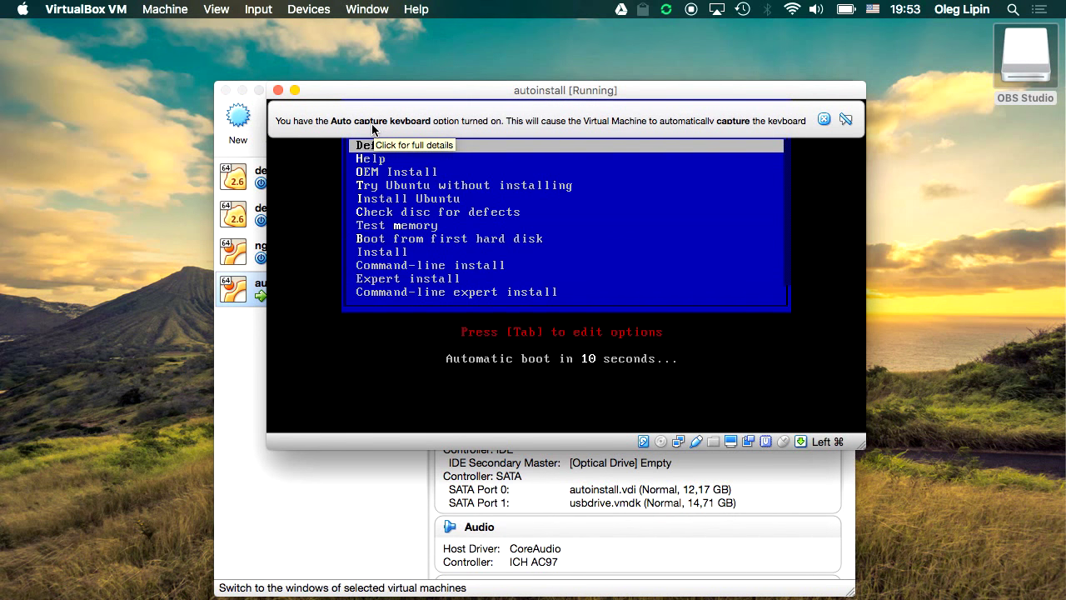
# - Dismiss the keyboard capture notice, boot the OEM Install entry in UNetbootin, and centre the machine's window on the screen
pyautogui.press('Down')
pyautogui.press('Down')
pyautogui.press('Down')
pyautogui.press('Down')
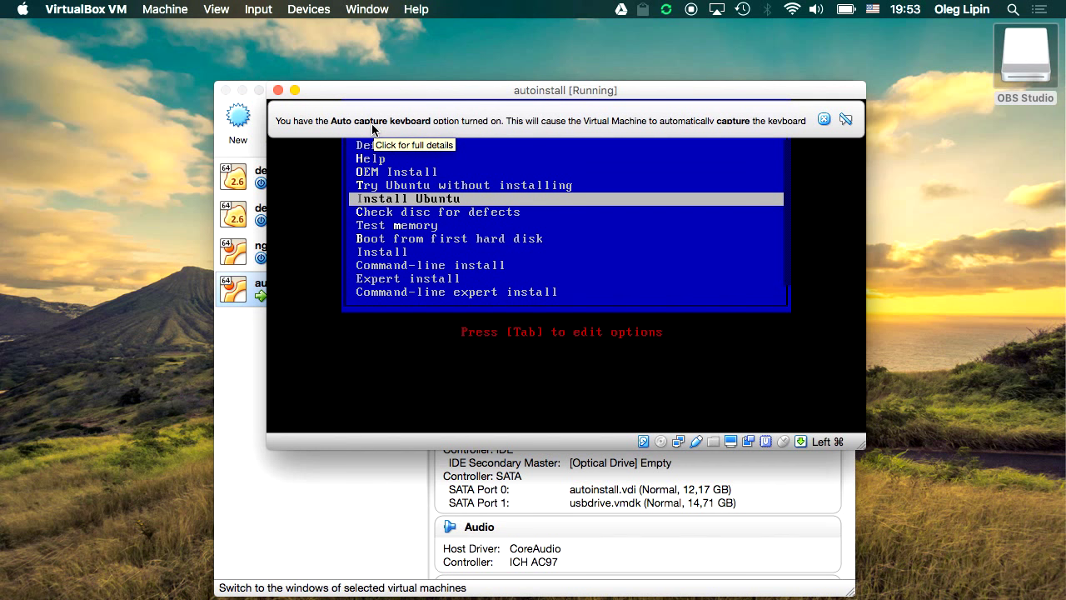
pyautogui.press('Up')
pyautogui.press('Up')
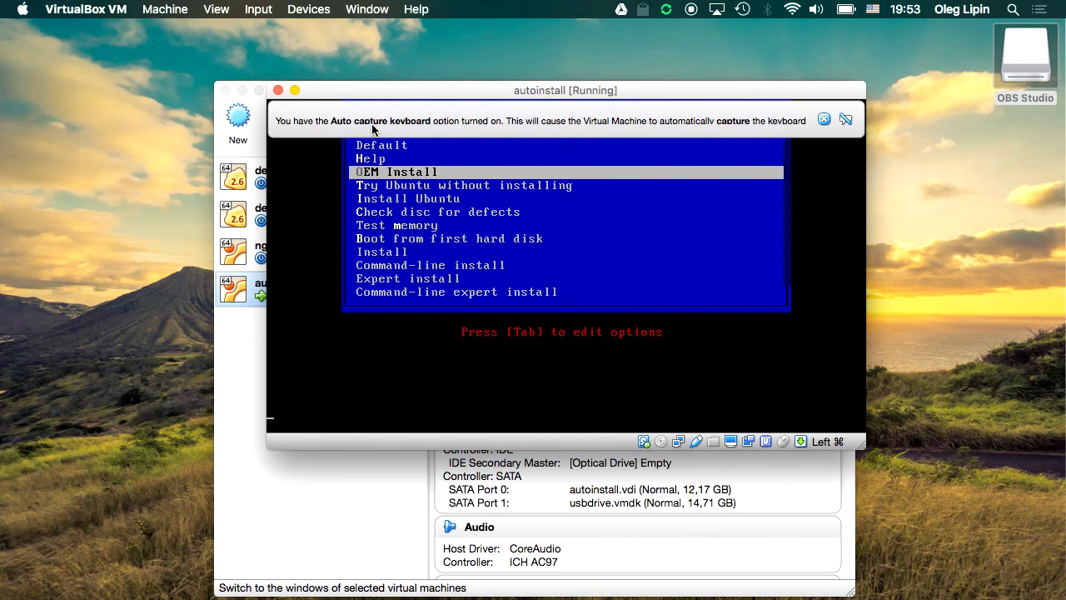
pyautogui.click(823, 119)
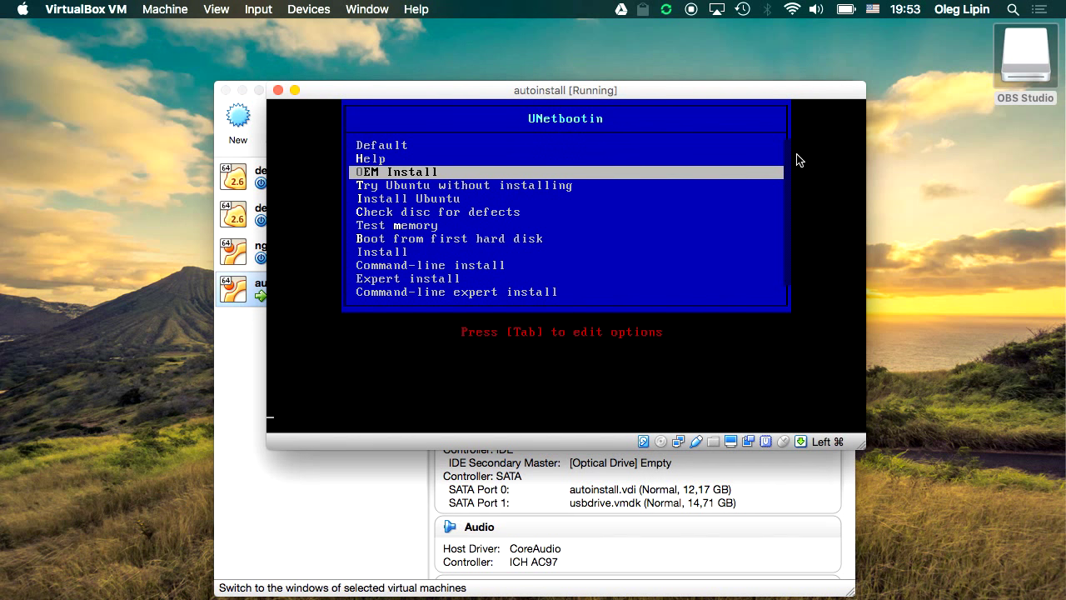
pyautogui.click(823, 119)
pyautogui.press('Return')
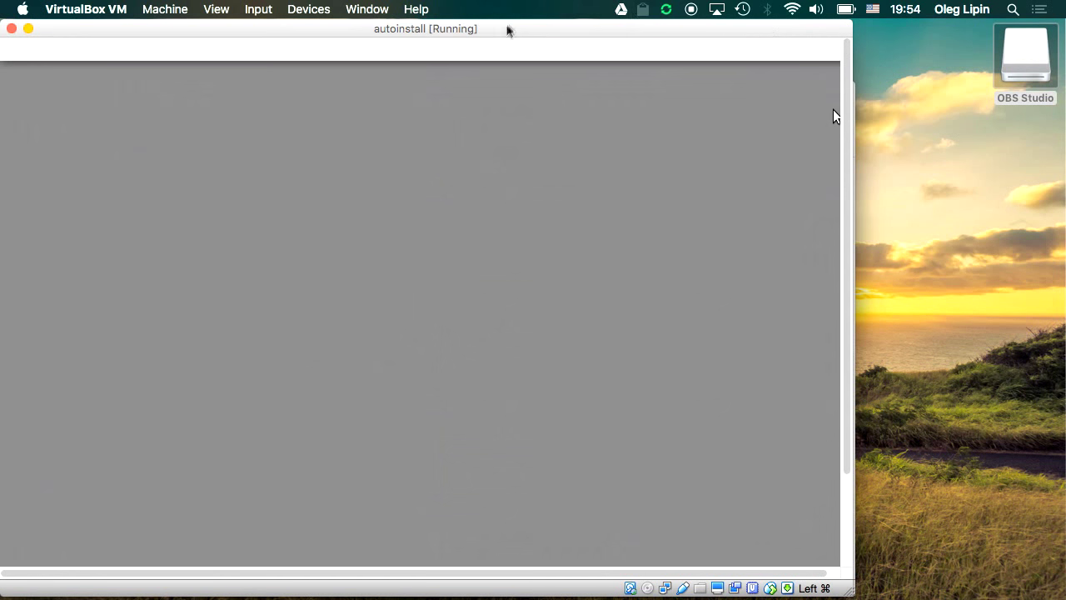
pyautogui.moveTo(506, 31); pyautogui.dragTo(626, 17)
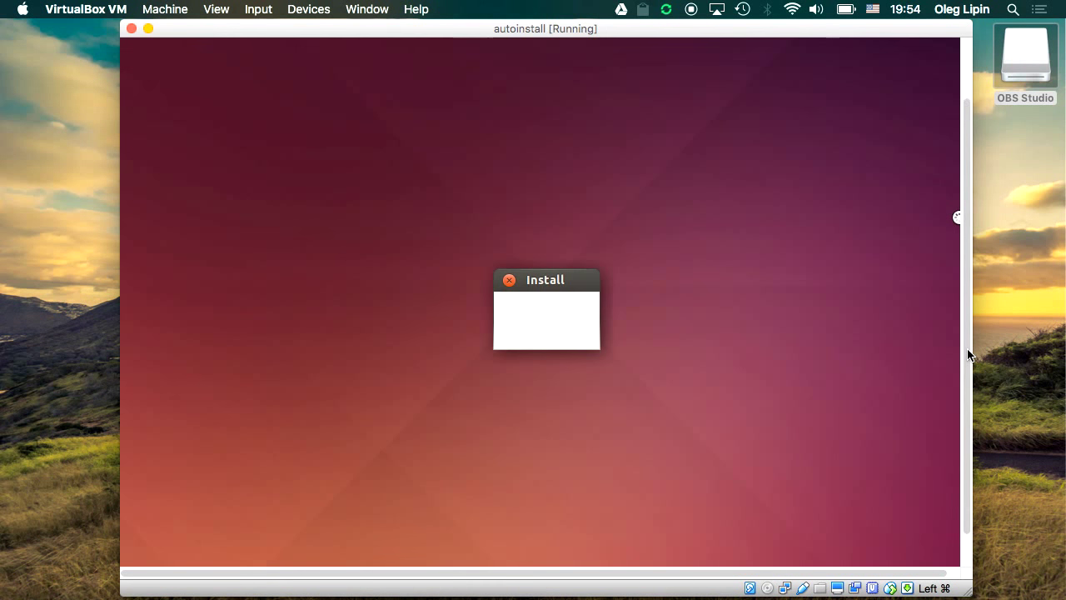
pyautogui.click(434, 315)
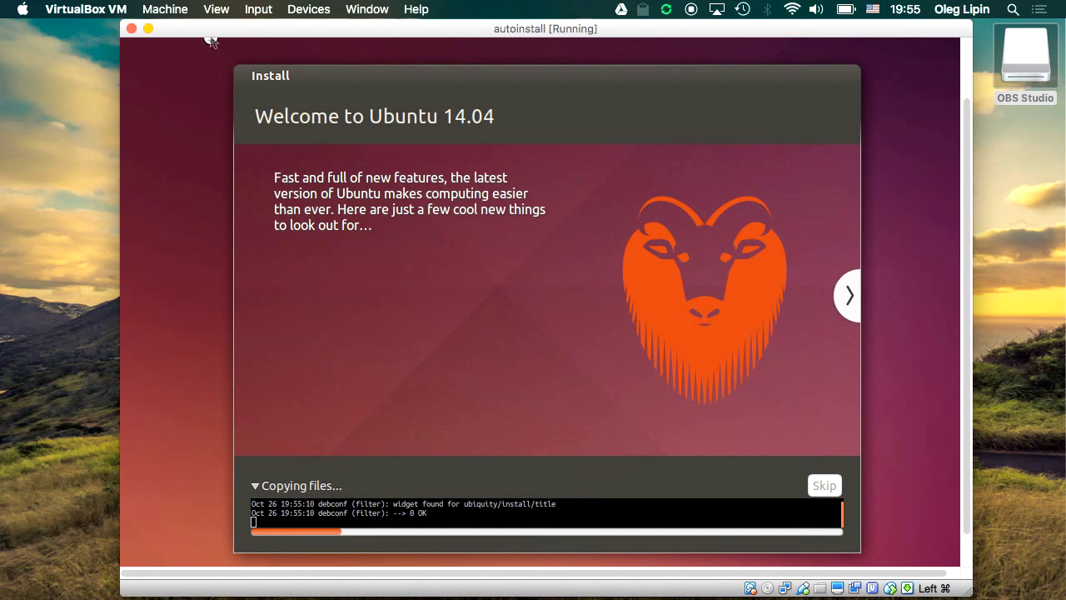
pyautogui.click(147, 30)
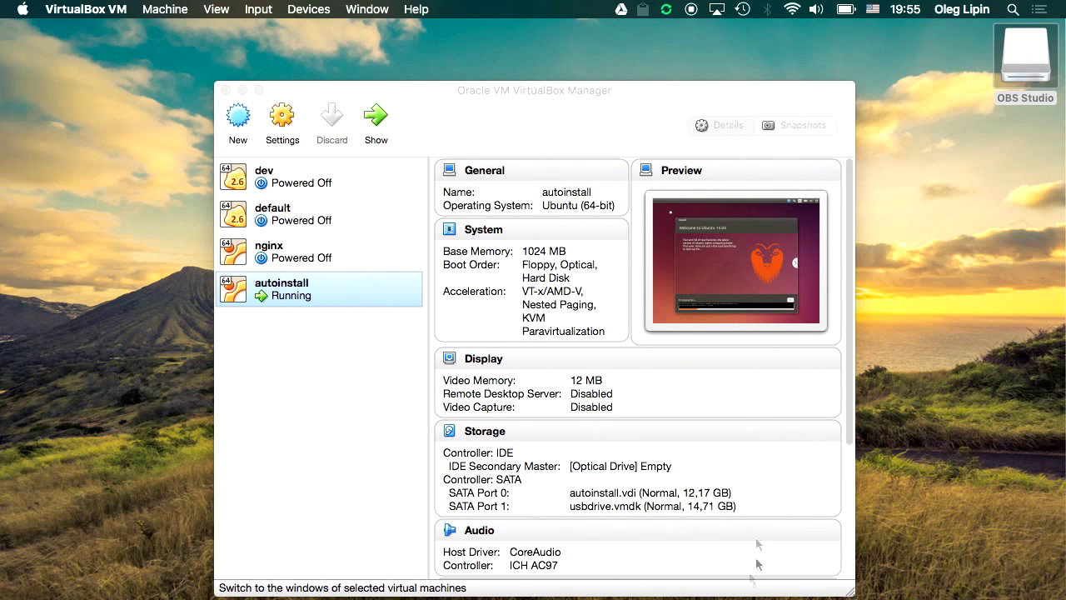
pyautogui.moveTo(749, 593)
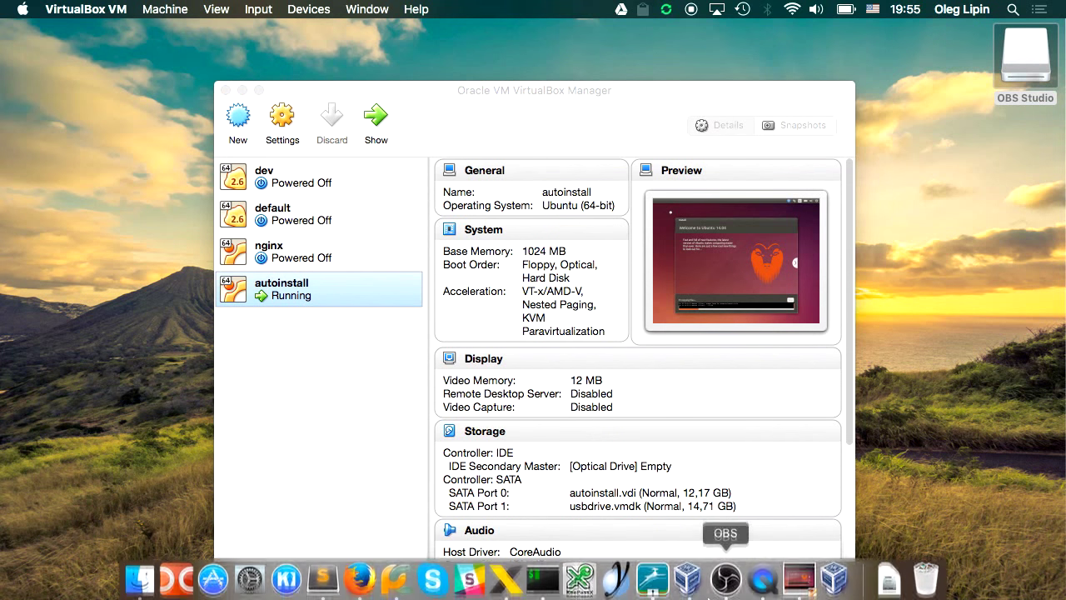
pyautogui.click(798, 583)
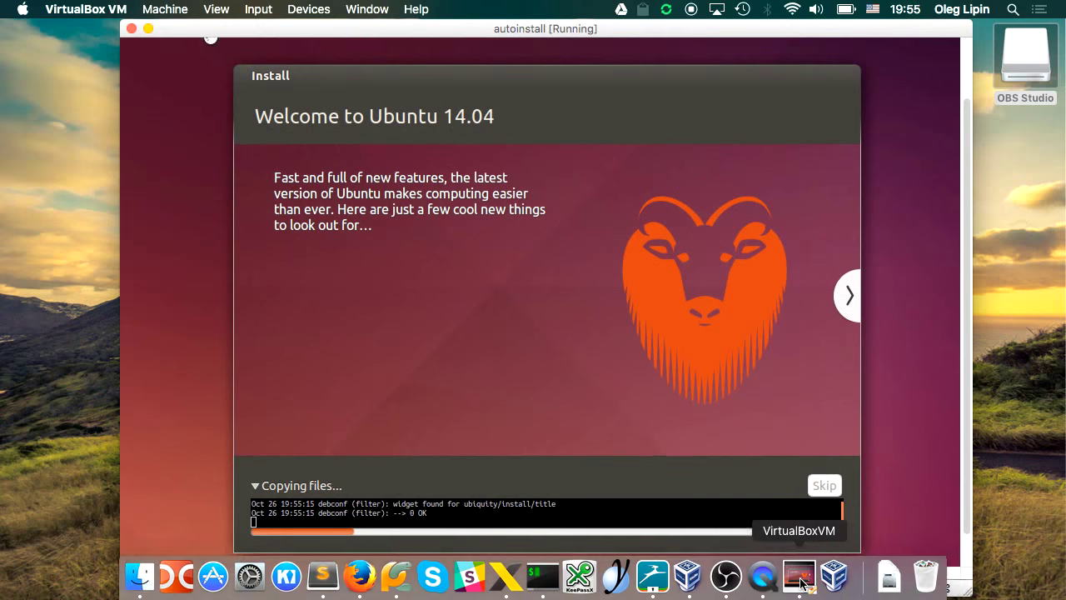
# - Try to stop the running autoinstall machine with an ACPI Shutdown
pyautogui.click(158, 10)
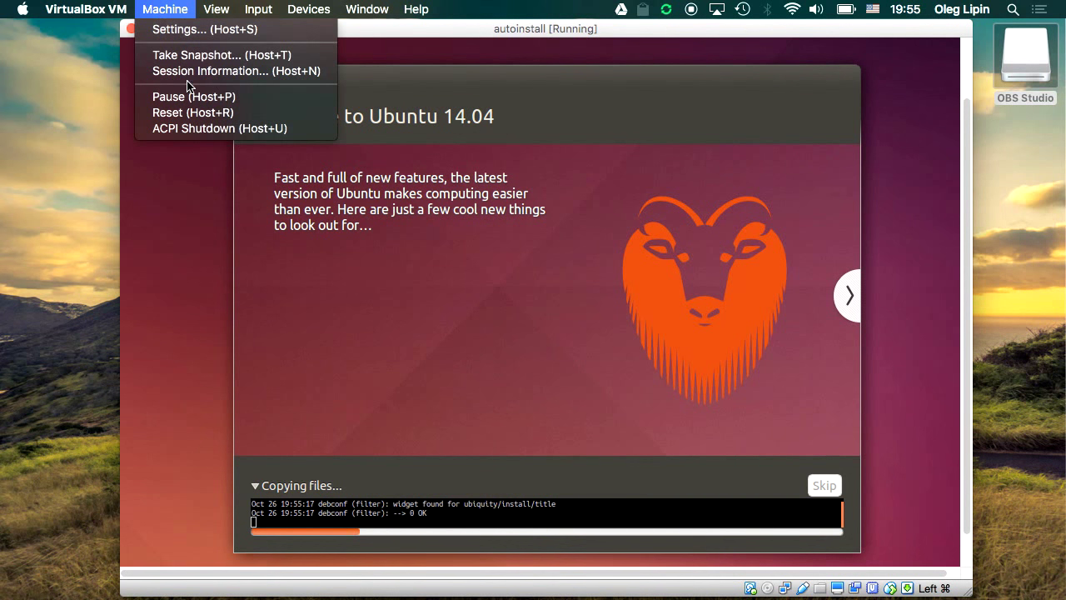
pyautogui.click(204, 129)
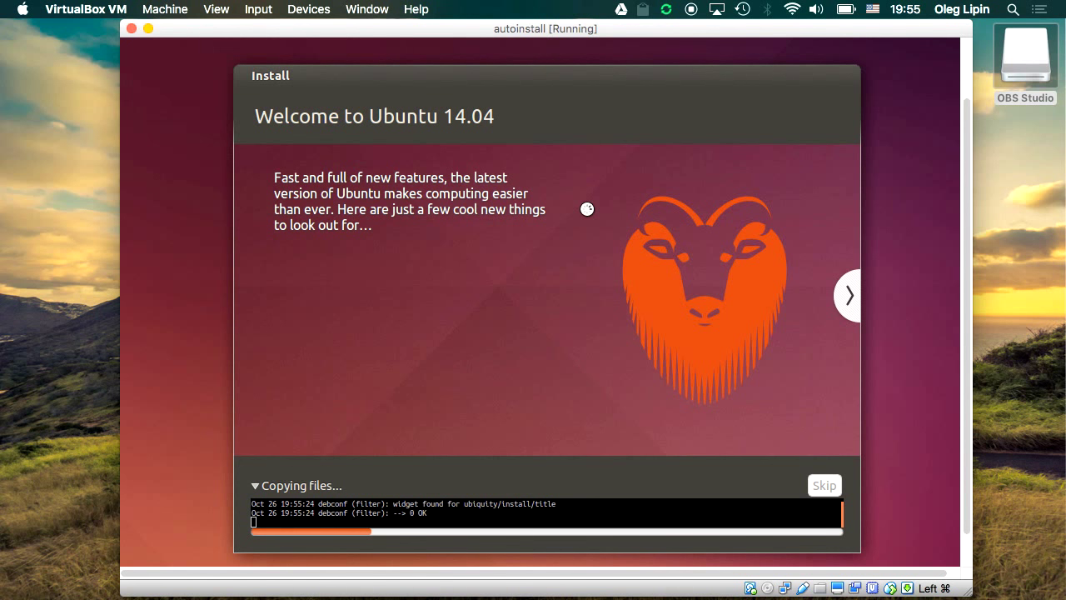
pyautogui.click(165, 12)
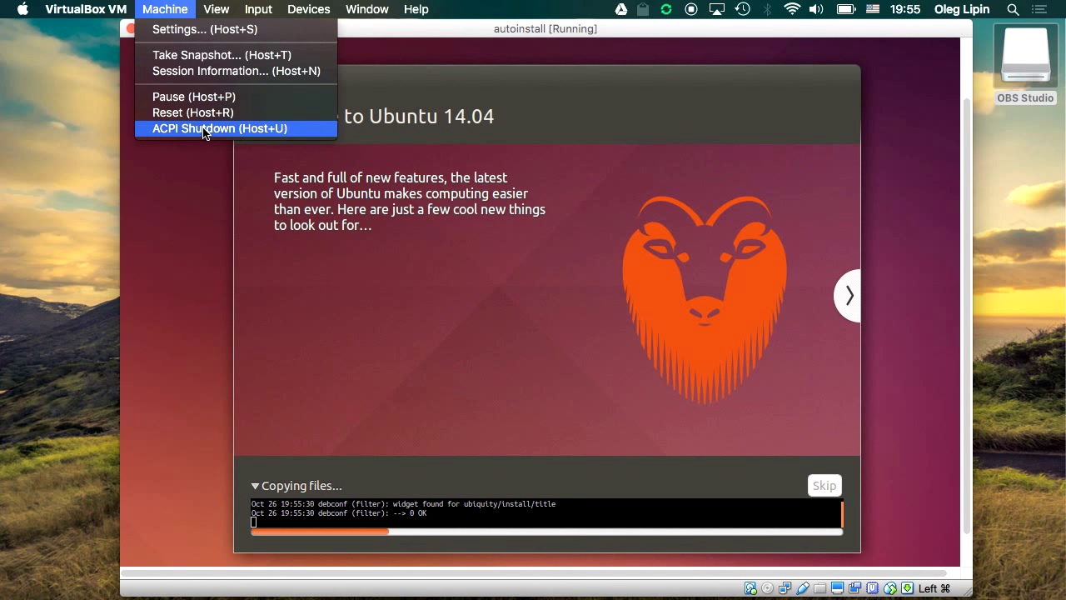
pyautogui.moveTo(88, 9)
pyautogui.click(410, 50)
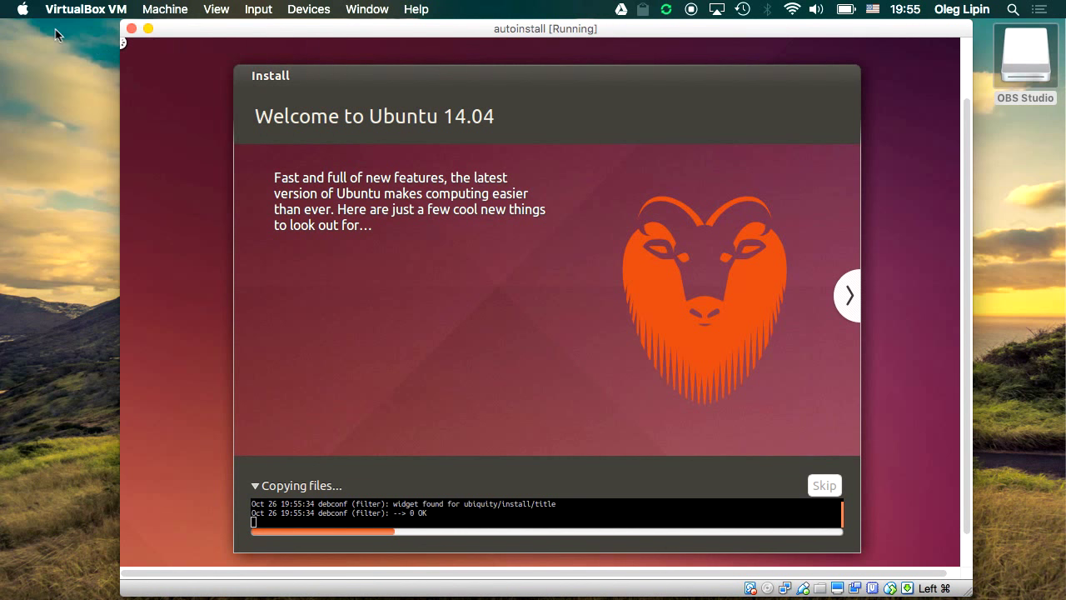
# - Close the autoinstall machine with the Power off the machine option and quit VirtualBox
pyautogui.click(132, 29)
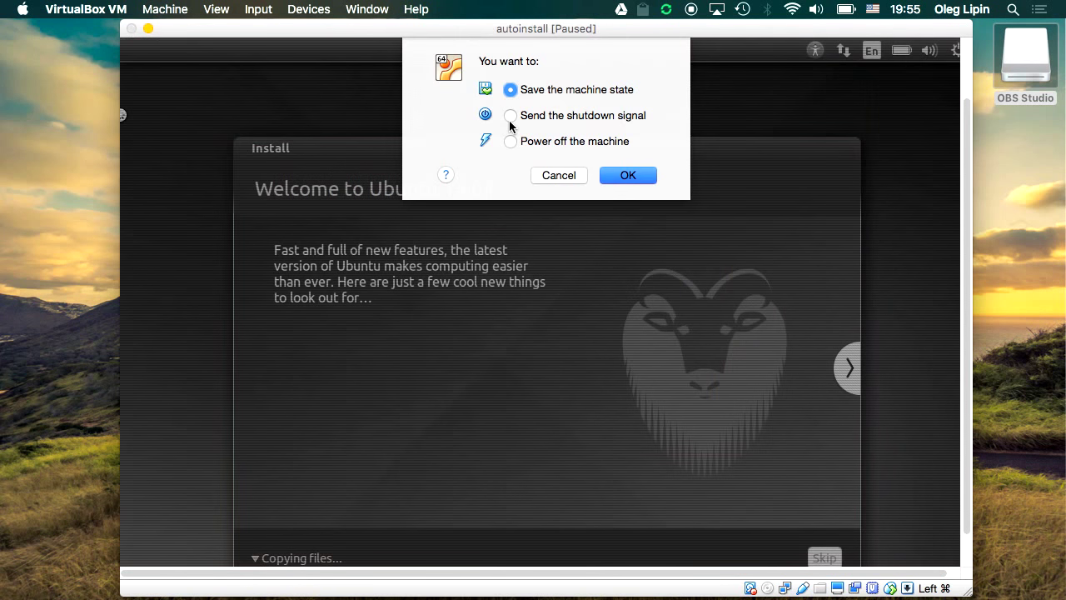
pyautogui.click(511, 141)
pyautogui.click(628, 174)
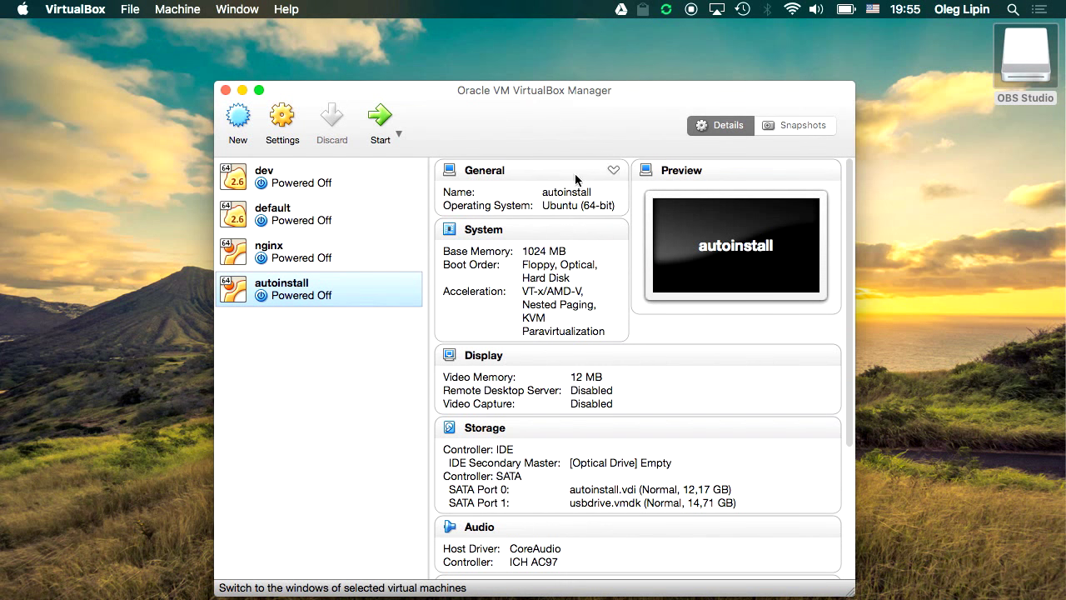
pyautogui.press('super+q')
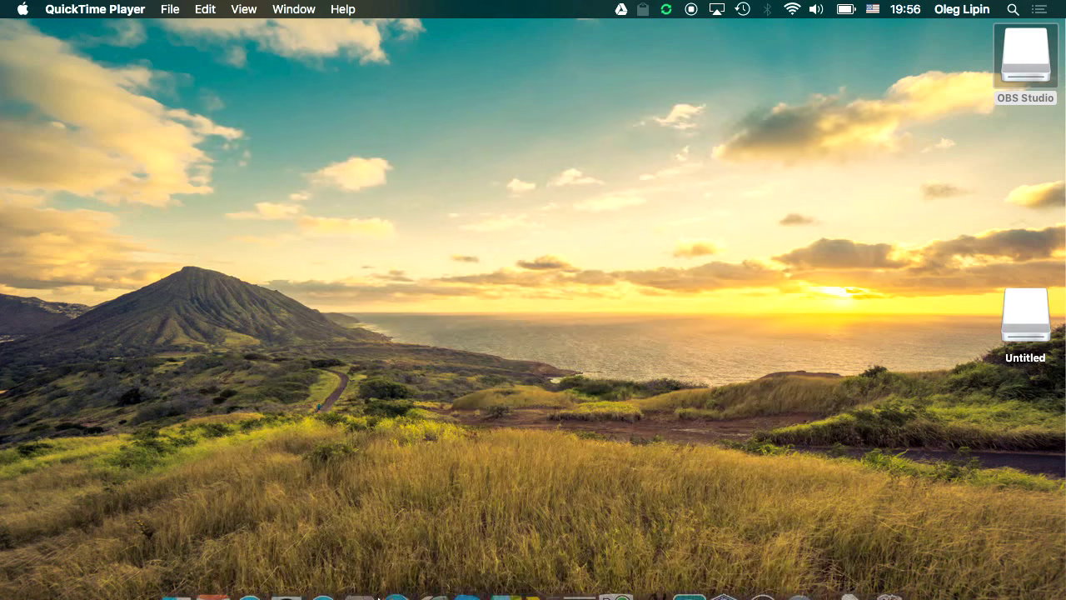
# - Switch to Double Commander, go up to the root of the Untitled volume and open its preseed folder
pyautogui.moveTo(395, 596)
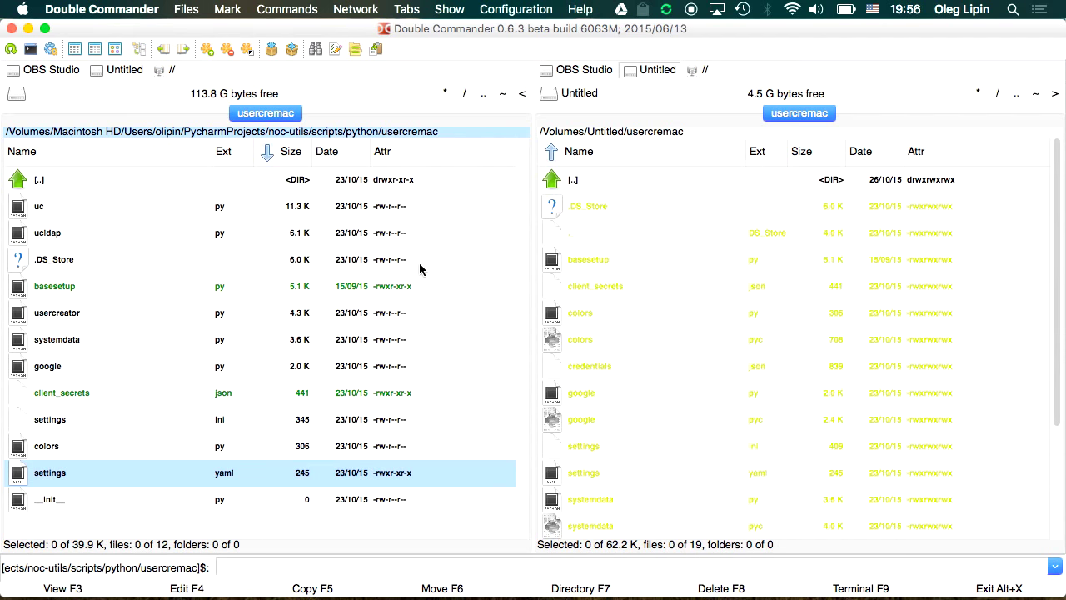
pyautogui.doubleClick(598, 190)
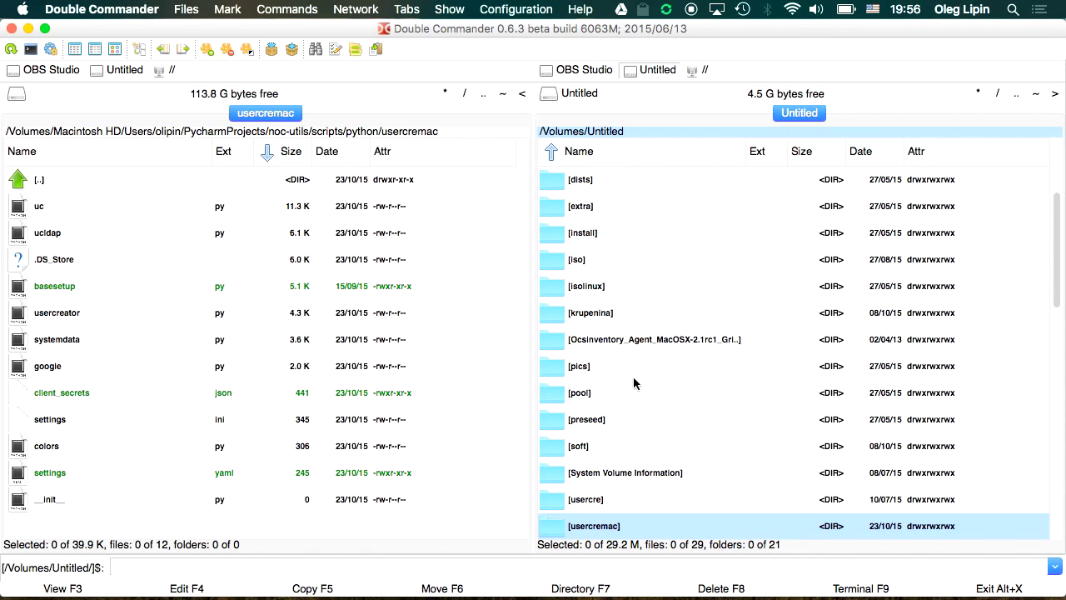
pyautogui.press('Down')
pyautogui.press('Down')
pyautogui.press('Up')
pyautogui.press('Up')
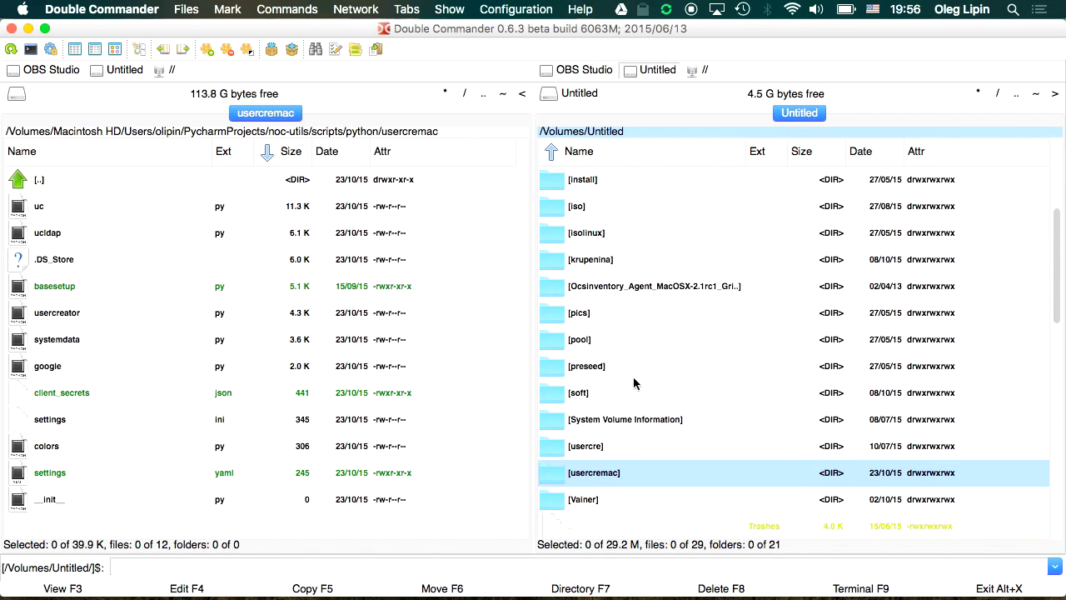
pyautogui.press('Up')
pyautogui.press('Up')
pyautogui.press('Up')
pyautogui.press('Up')
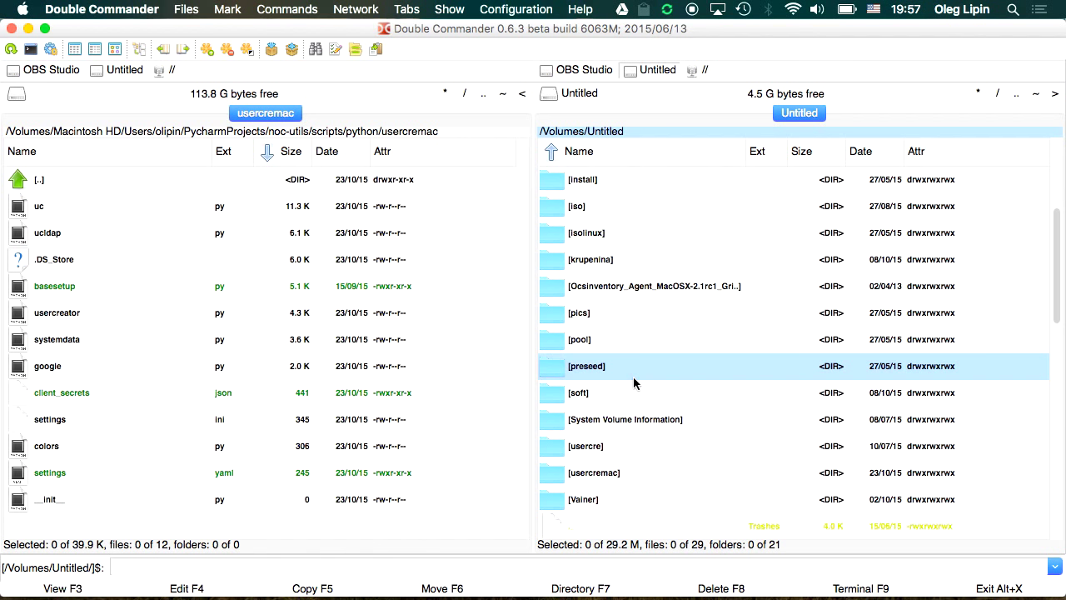
pyautogui.doubleClick(633, 377)
# - Look through the seed files in the preseed folder of the Untitled volume
pyautogui.press('Down')
pyautogui.press('Down')
pyautogui.press('Down')
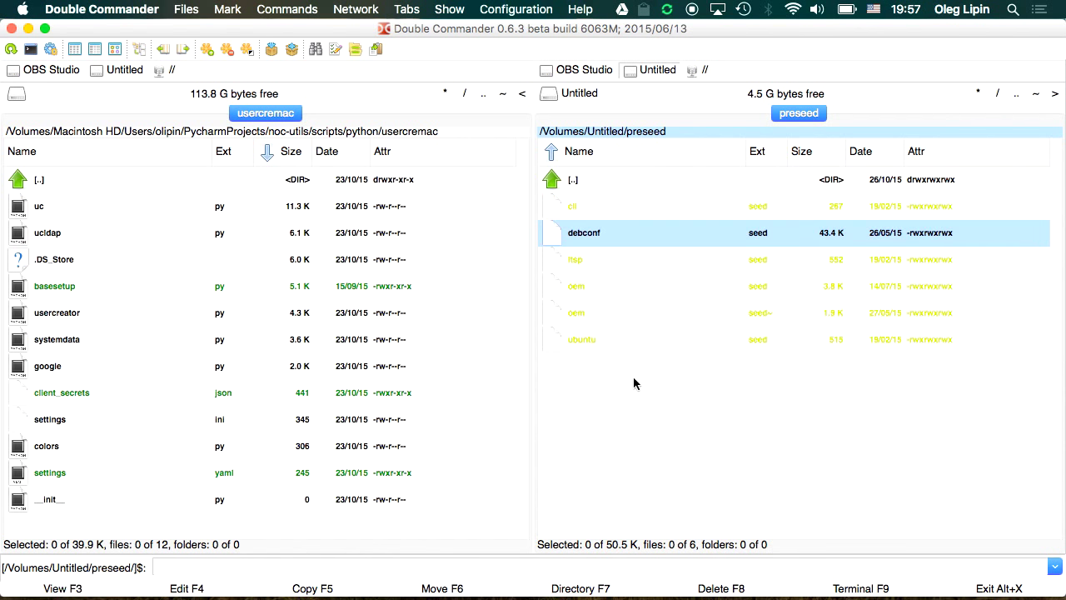
pyautogui.press('Up')
pyautogui.press('Up')
pyautogui.press('Up')
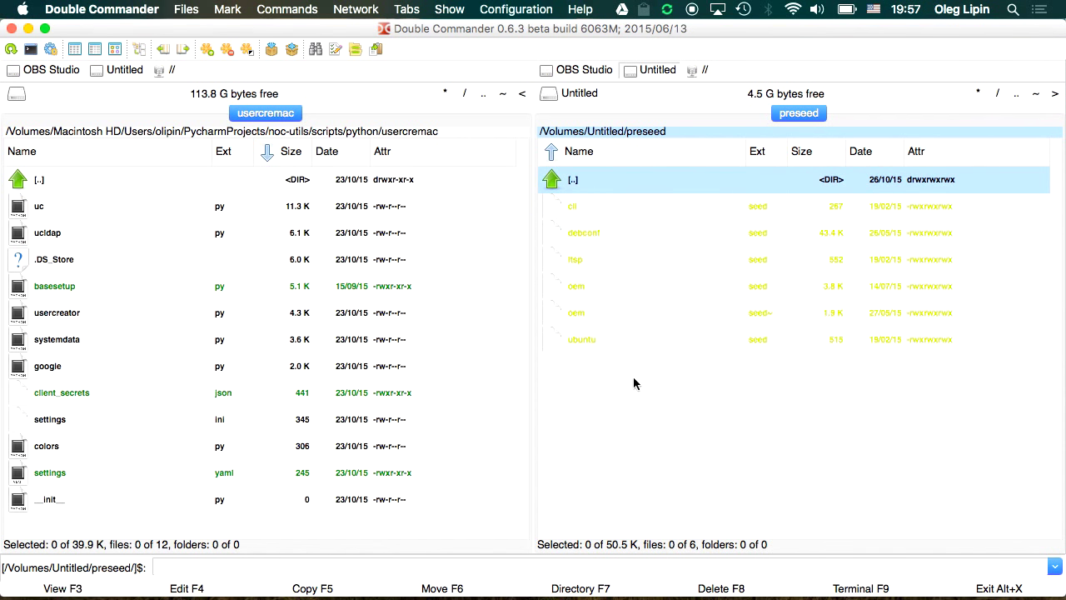
pyautogui.press('Down')
pyautogui.press('Down')
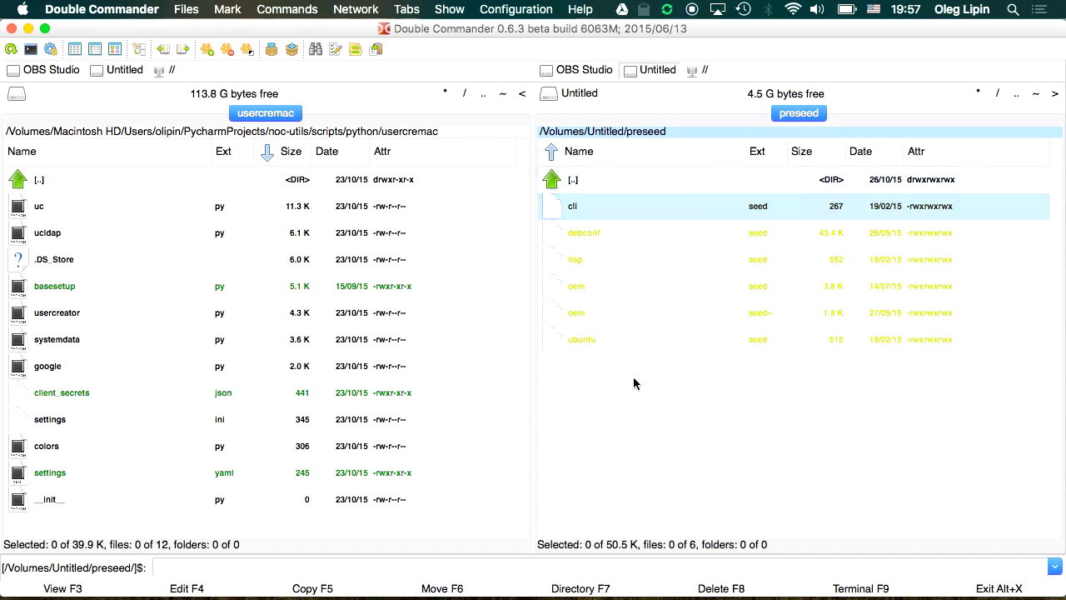
pyautogui.press('Down')
pyautogui.press('Down')
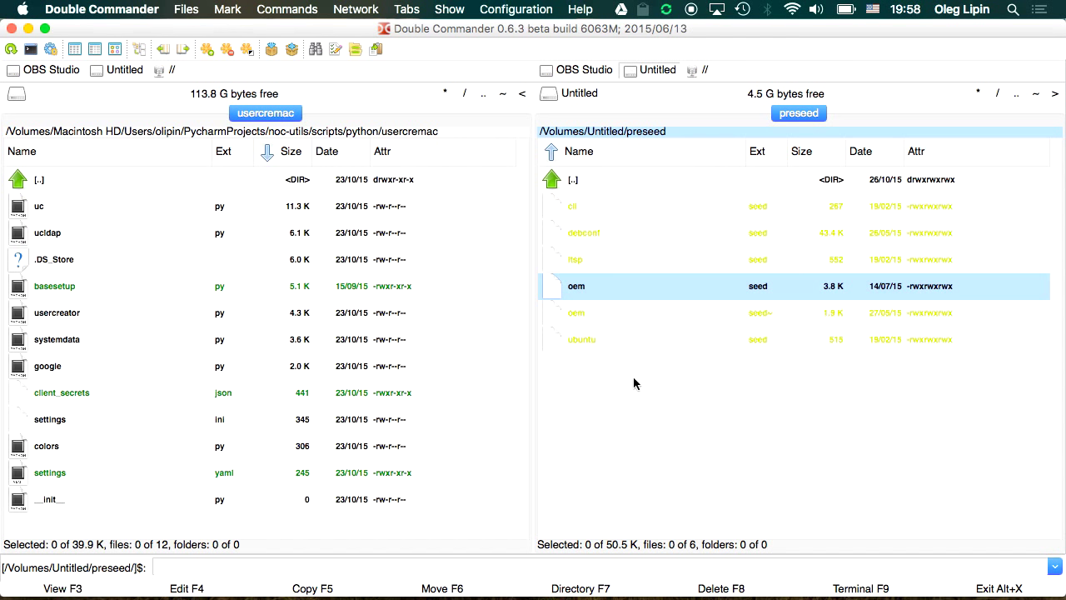
pyautogui.press('Up')
pyautogui.press('Up')
pyautogui.press('Up')
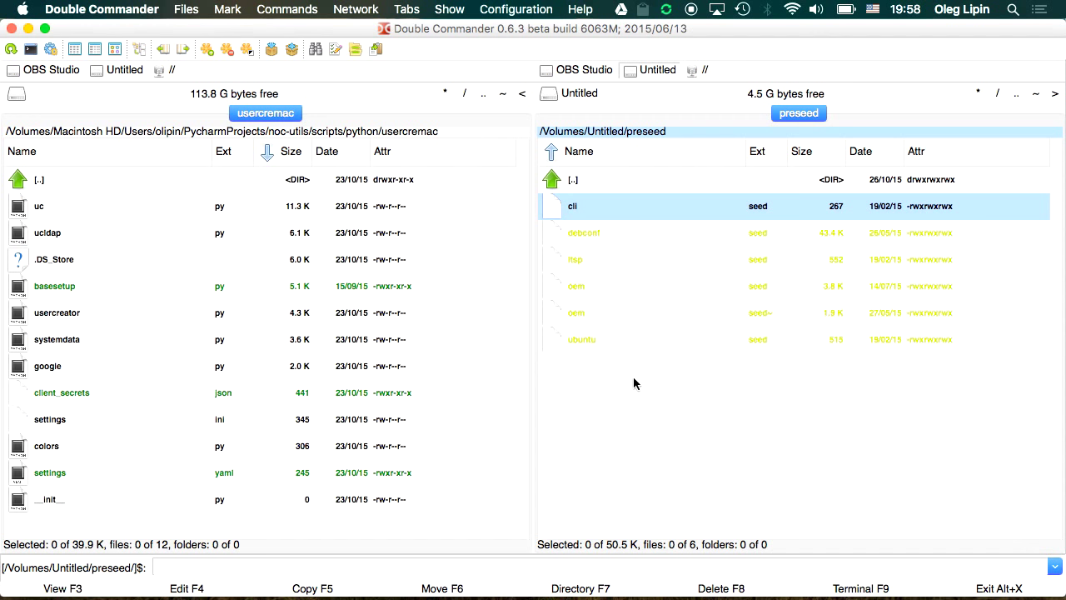
pyautogui.press('F4')
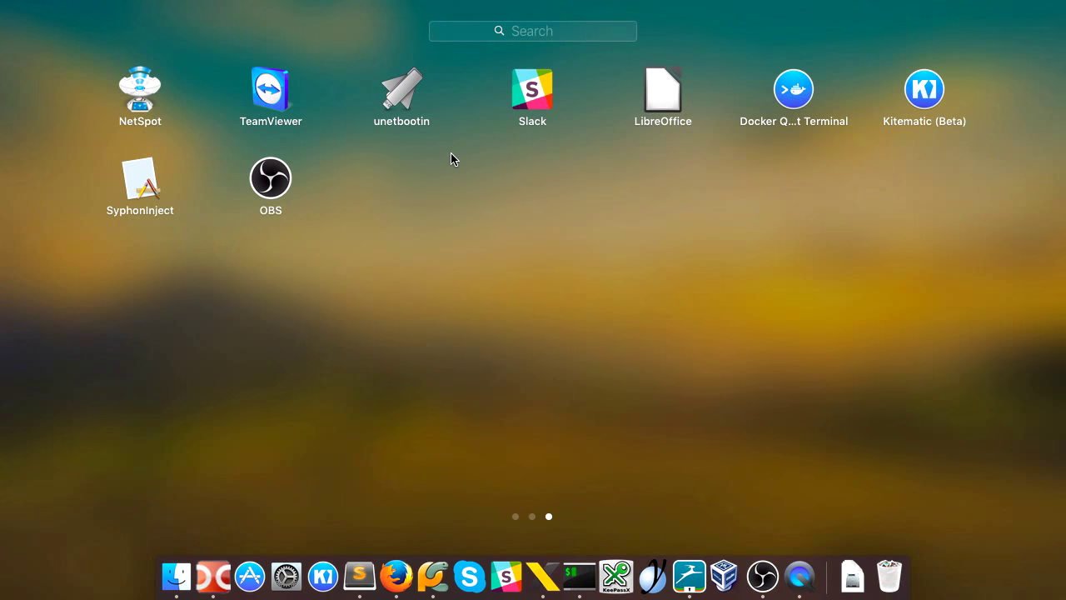
pyautogui.press('F4')
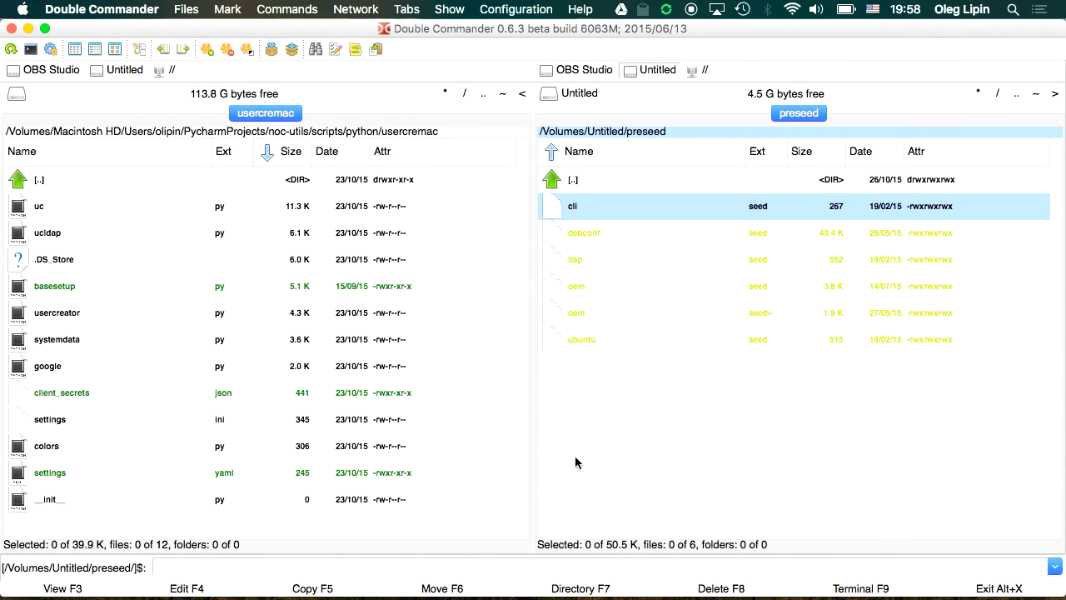
pyautogui.click(636, 385)
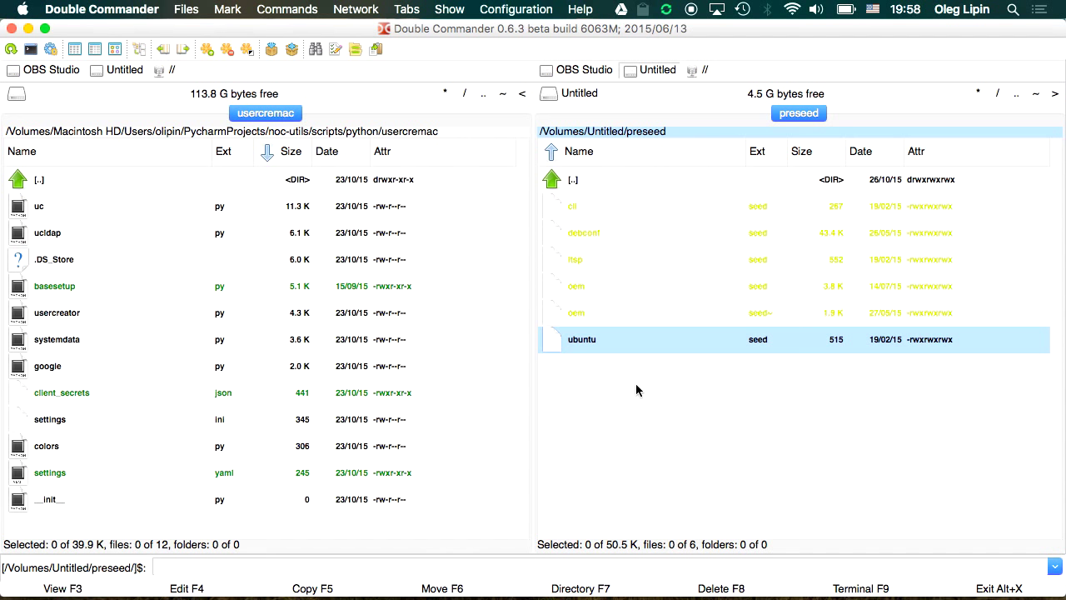
# - Leave the preseed folder and return to the root of the Untitled volume
pyautogui.press('Up')
pyautogui.press('Up')
pyautogui.press('Up')
pyautogui.press('Up')
pyautogui.press('Up')
pyautogui.press('Up')
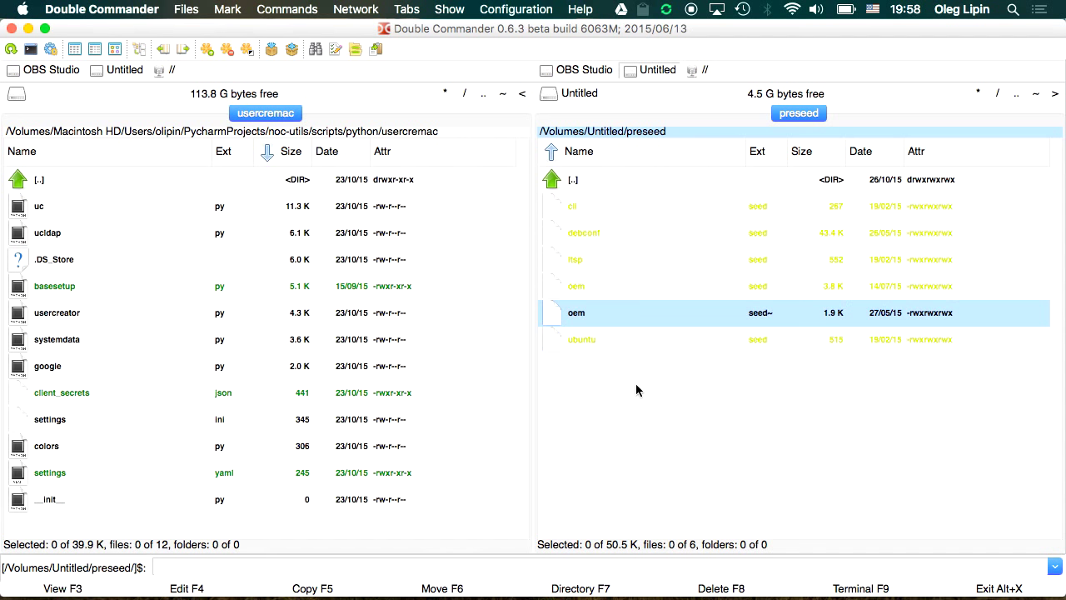
pyautogui.press('Return')
# - Look through the folders at the root of the Untitled volume
pyautogui.press('Up')
pyautogui.press('Up')
pyautogui.press('Up')
pyautogui.press('Up')
pyautogui.press('Up')
pyautogui.press('Up')
pyautogui.press('Up')
pyautogui.press('Up')
pyautogui.press('Up')
pyautogui.press('Up')
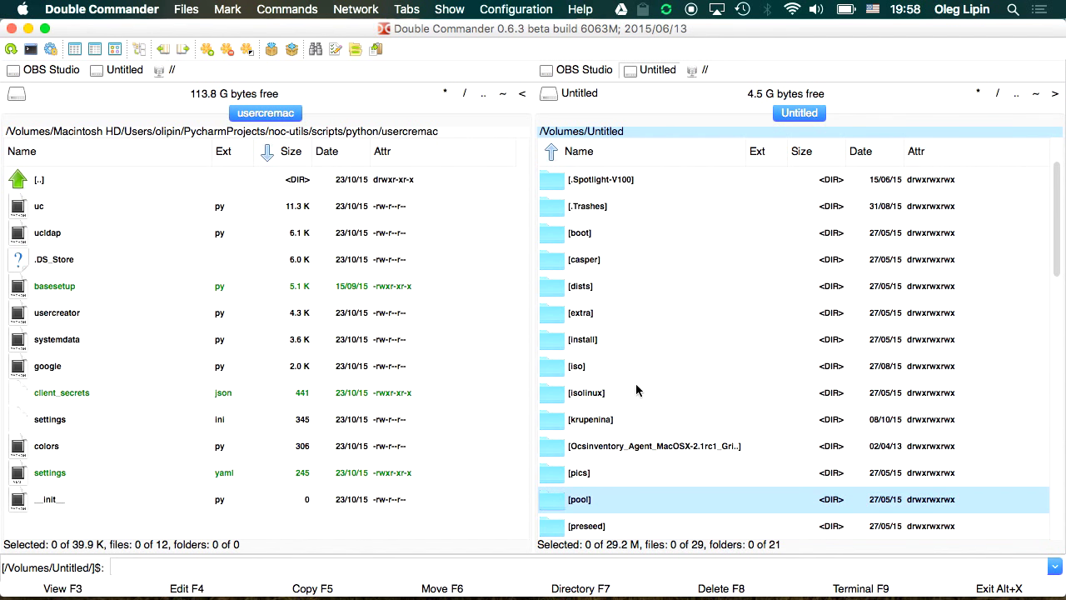
pyautogui.press('Up')
pyautogui.press('Down')
pyautogui.press('Down')
pyautogui.press('Down')
pyautogui.press('Down')
pyautogui.press('Down')
pyautogui.press('Down')
pyautogui.press('Down')
pyautogui.press('Down')
pyautogui.press('Down')
pyautogui.press('Down')
pyautogui.press('Down')
pyautogui.press('Down')
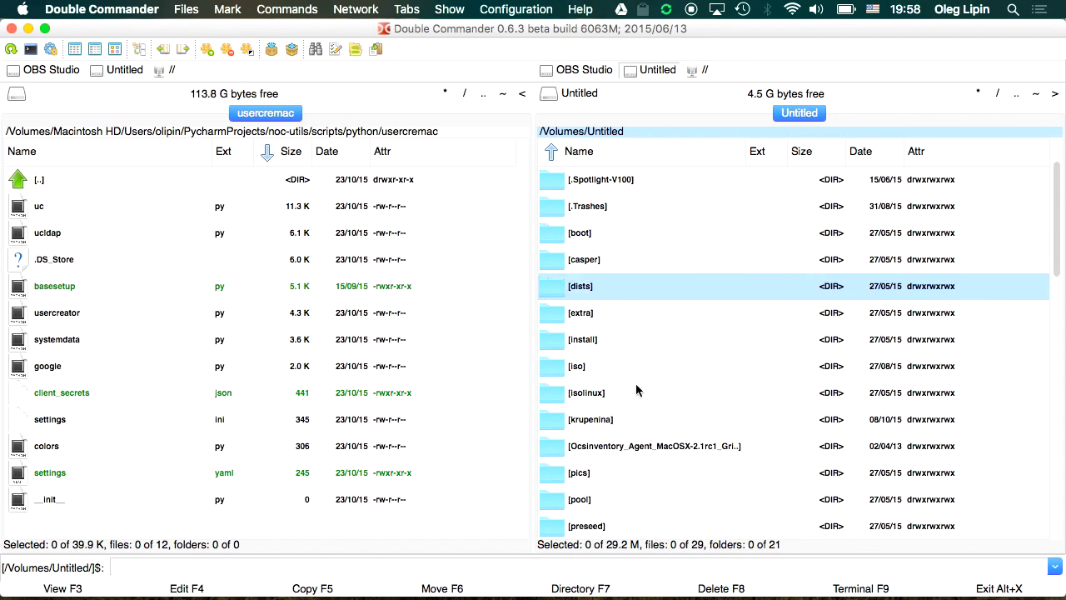
# - Reopen the preseed folder and display its oem.seed file in the built-in file viewer
pyautogui.press('Up')
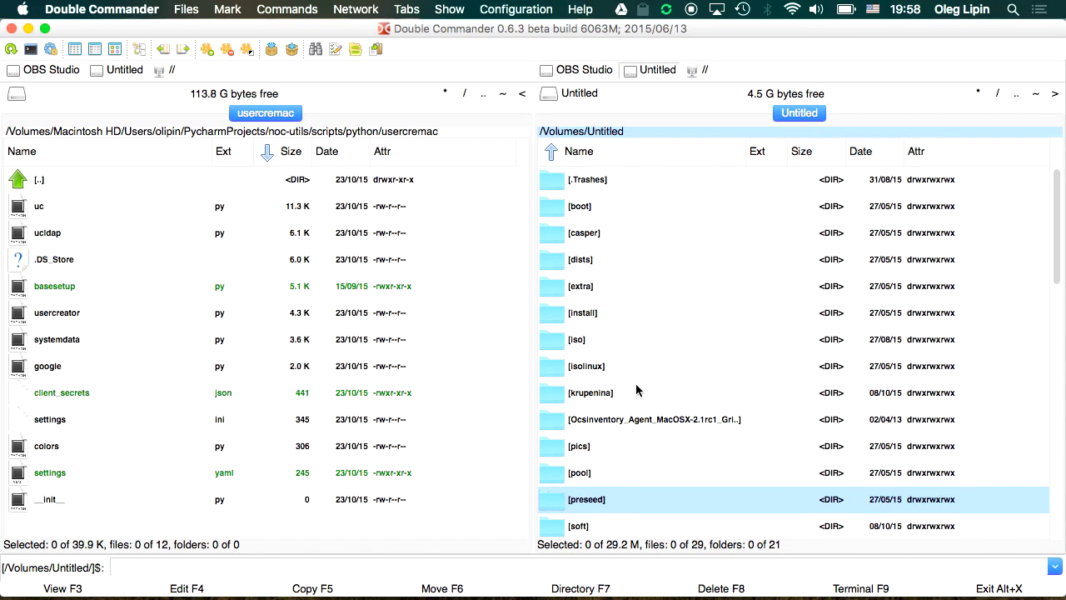
pyautogui.press('Return')
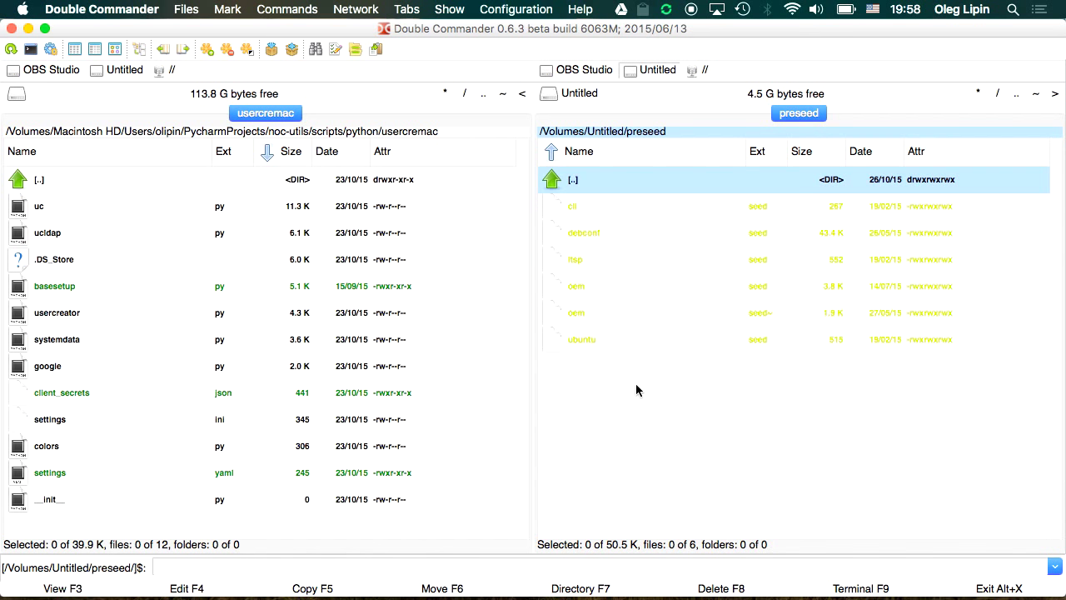
pyautogui.press('Down')
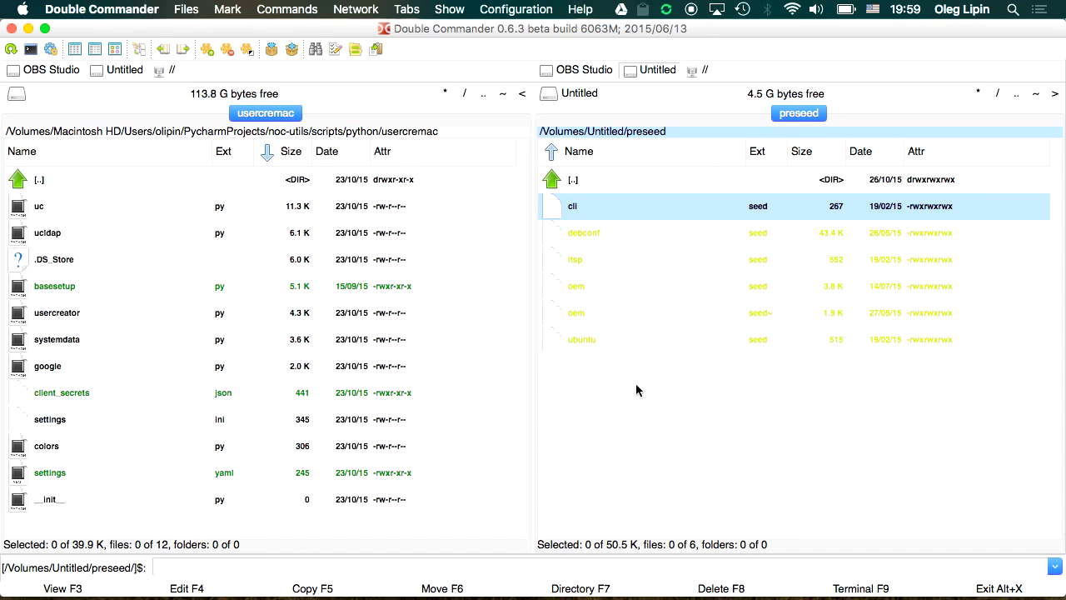
pyautogui.press('Down')
pyautogui.press('Down')
pyautogui.press('Down')
pyautogui.press('Down')
pyautogui.press('Up')
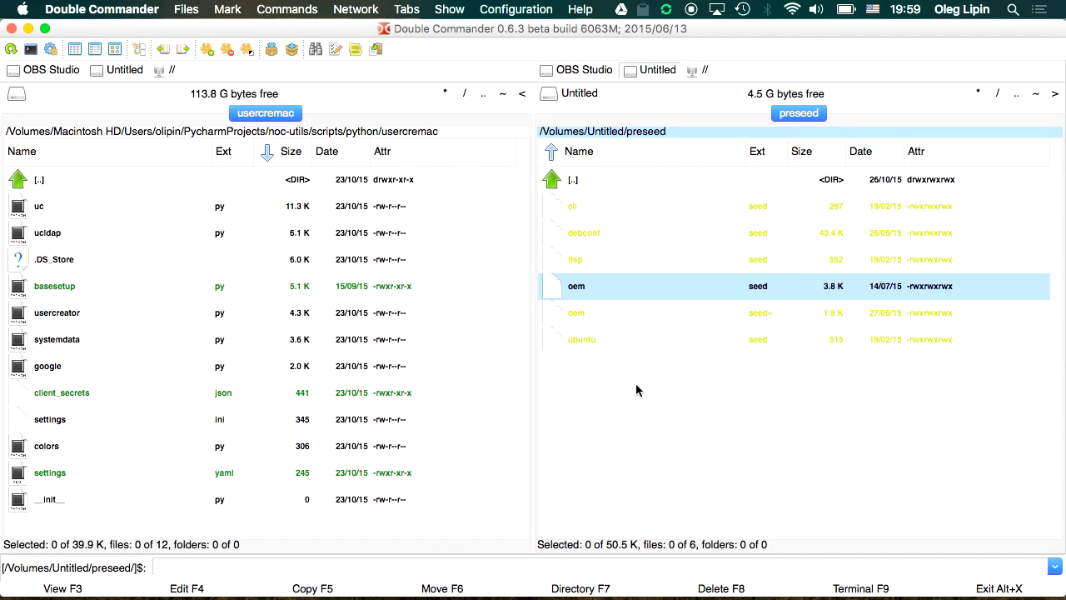
pyautogui.press('F3')
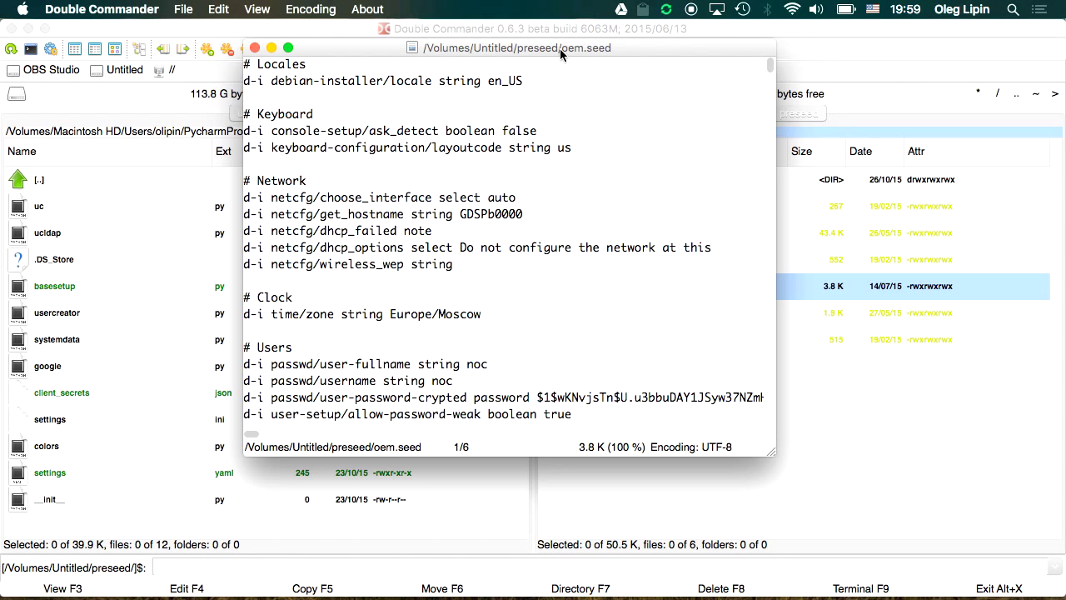
# - Skim oem.seed in the viewer from the Locales to the Partitioning section, then close the viewer
pyautogui.press('Down')
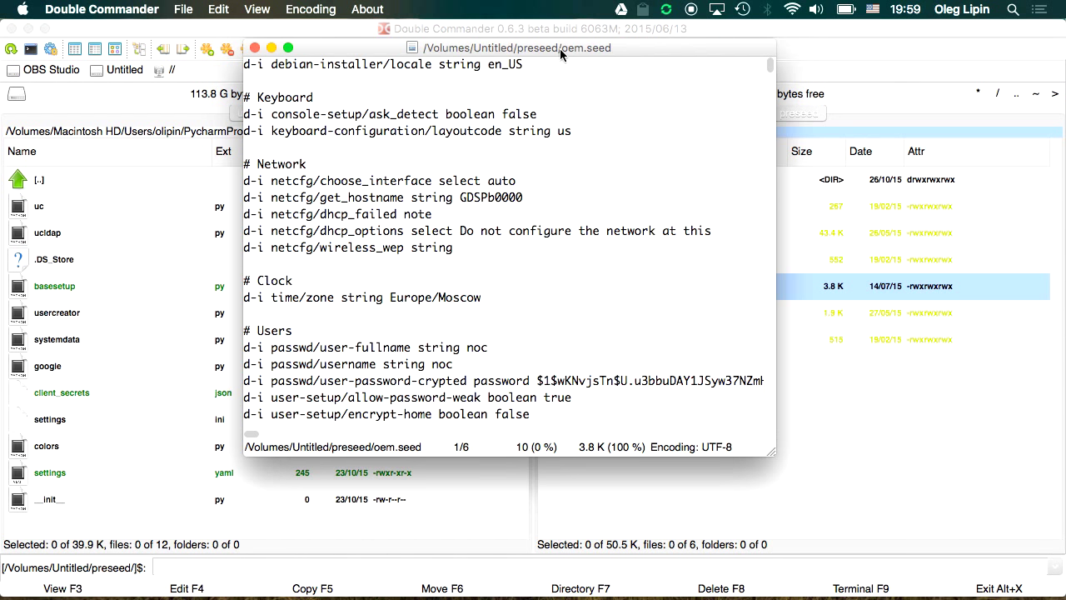
pyautogui.press('Up')
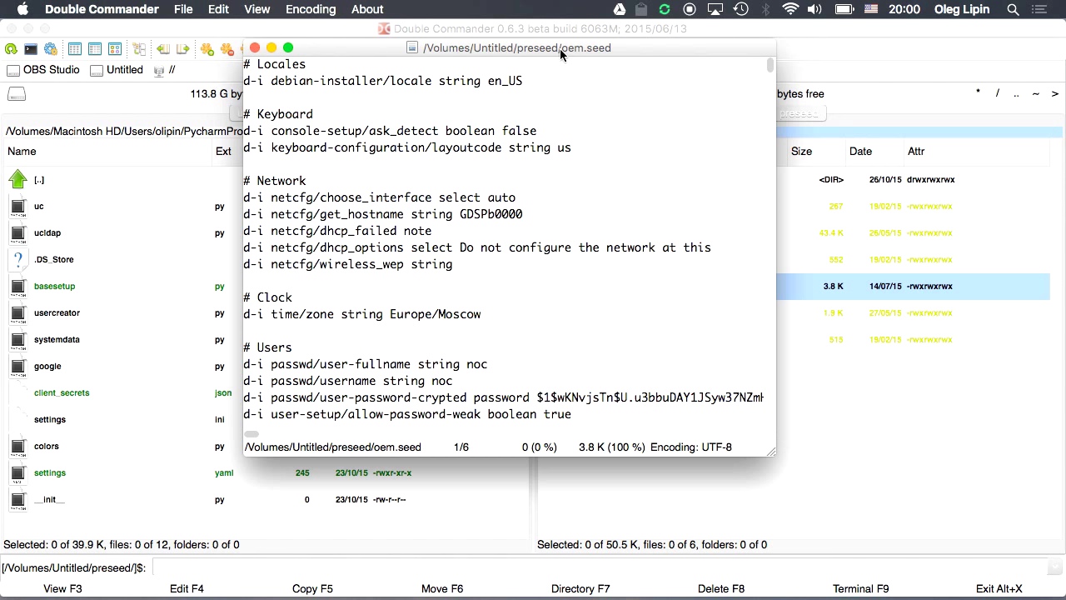
pyautogui.press('Down')
pyautogui.press('Up')
pyautogui.press('End')
pyautogui.press('Home')
pyautogui.scroll(-5, 386, 294)
pyautogui.scroll(5, 387, 307)
pyautogui.scroll(-4, 387, 307)
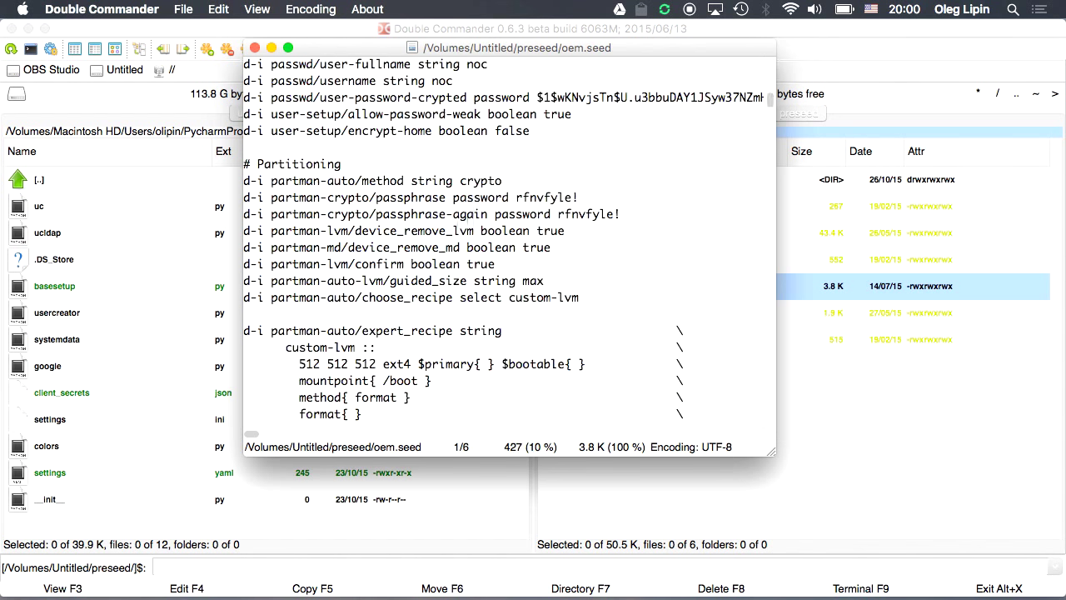
pyautogui.click(254, 47)
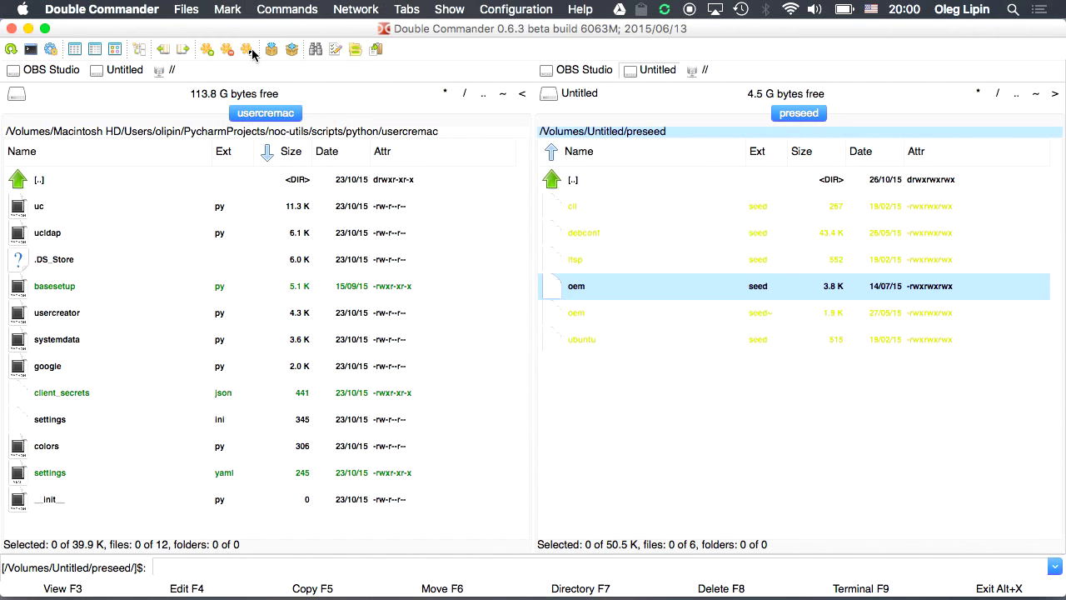
# - Open oem.seed from the preseed folder in Sublime Text and enlarge the editor's font for easier reading
pyautogui.rightClick(671, 291)
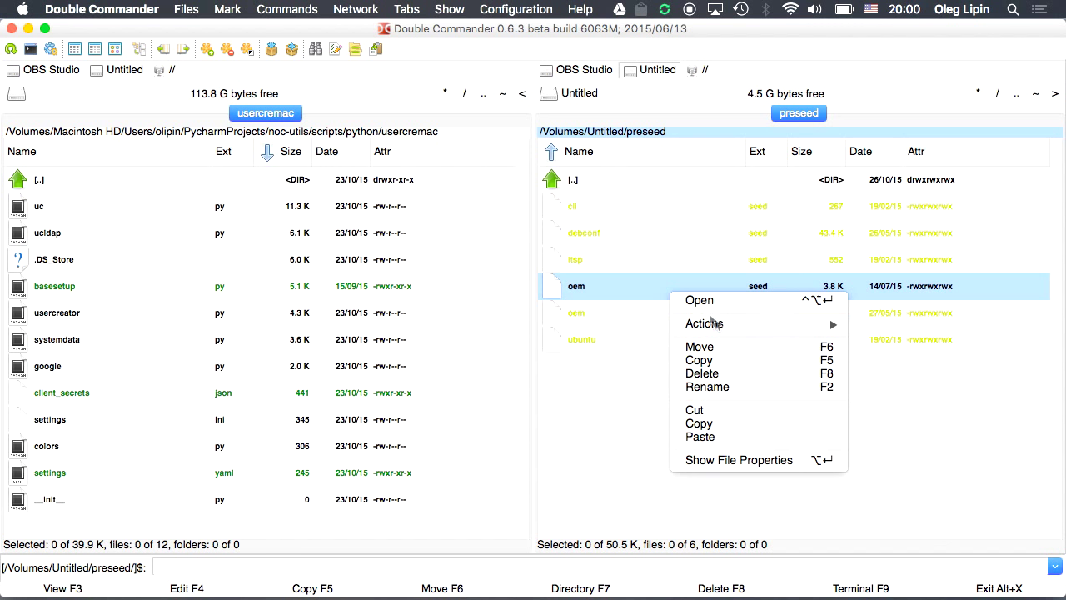
pyautogui.moveTo(724, 328)
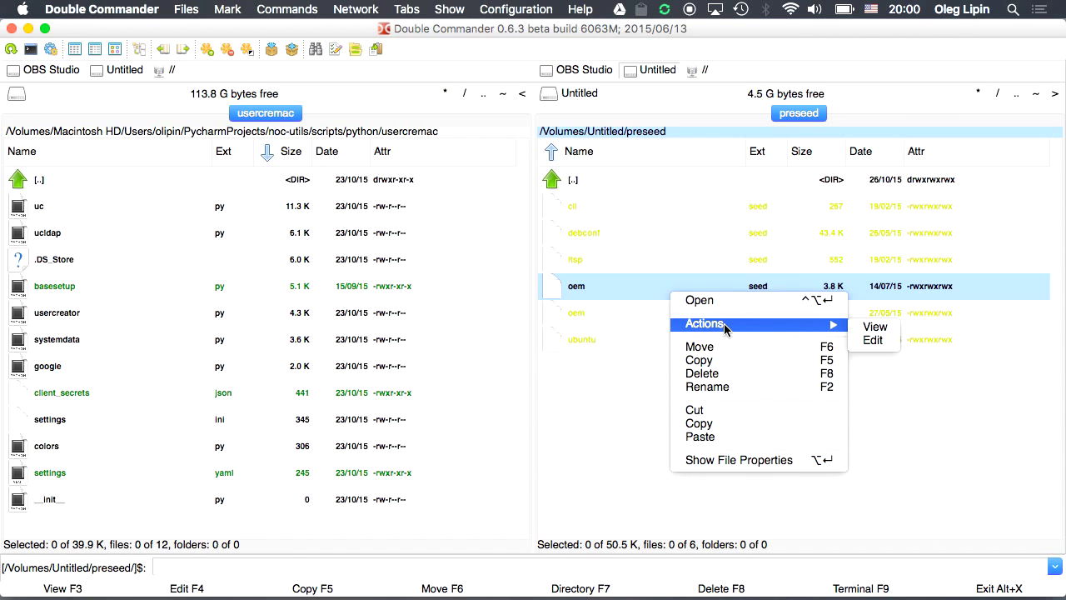
pyautogui.click(723, 300)
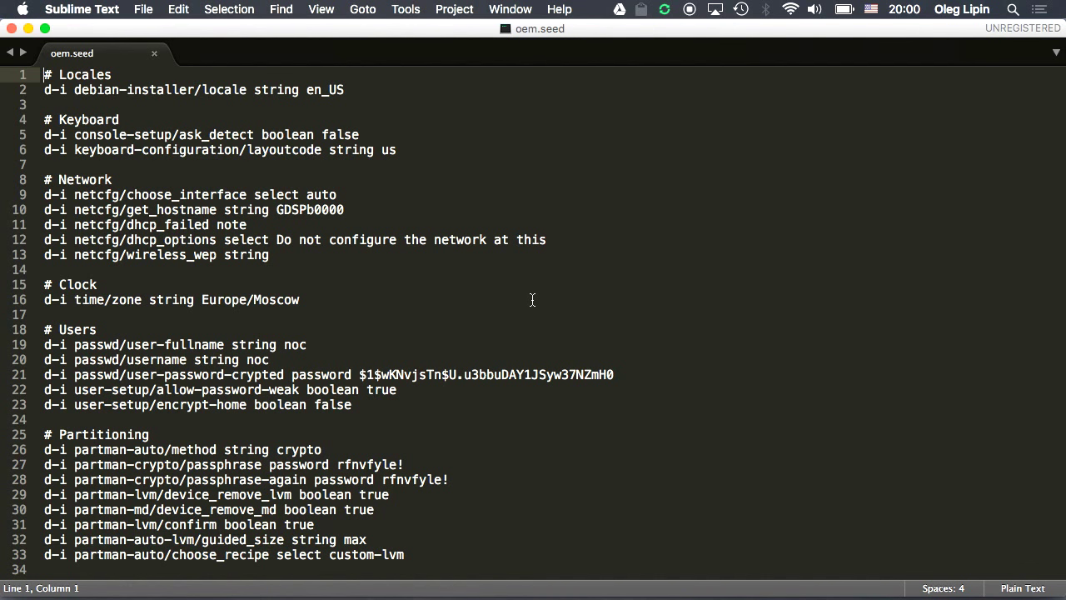
pyautogui.press('super+equal')
pyautogui.press('super+equal')
pyautogui.press('super+equal')
pyautogui.press('super+equal')
pyautogui.press('super+equal')
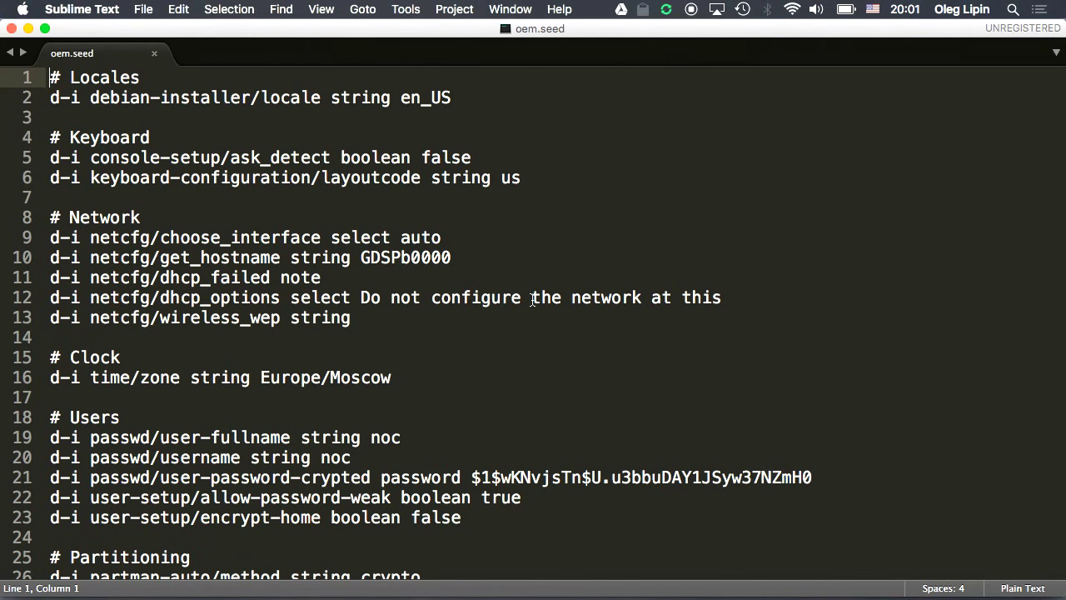
# - Examine the Locales, Keyboard, Network and Clock sections of oem.seed line by line
pyautogui.press('Down')
pyautogui.press('Down')
pyautogui.press('Down')
pyautogui.press('Down')
pyautogui.press('Down')
pyautogui.press('Down')
pyautogui.press('Down')
pyautogui.press('Down')
pyautogui.press('Down')
pyautogui.press('Down')
pyautogui.press('Down')
pyautogui.press('Down')
pyautogui.press('Down')
pyautogui.press('Down')
pyautogui.press('Down')
pyautogui.press('Down')
pyautogui.press('Down')
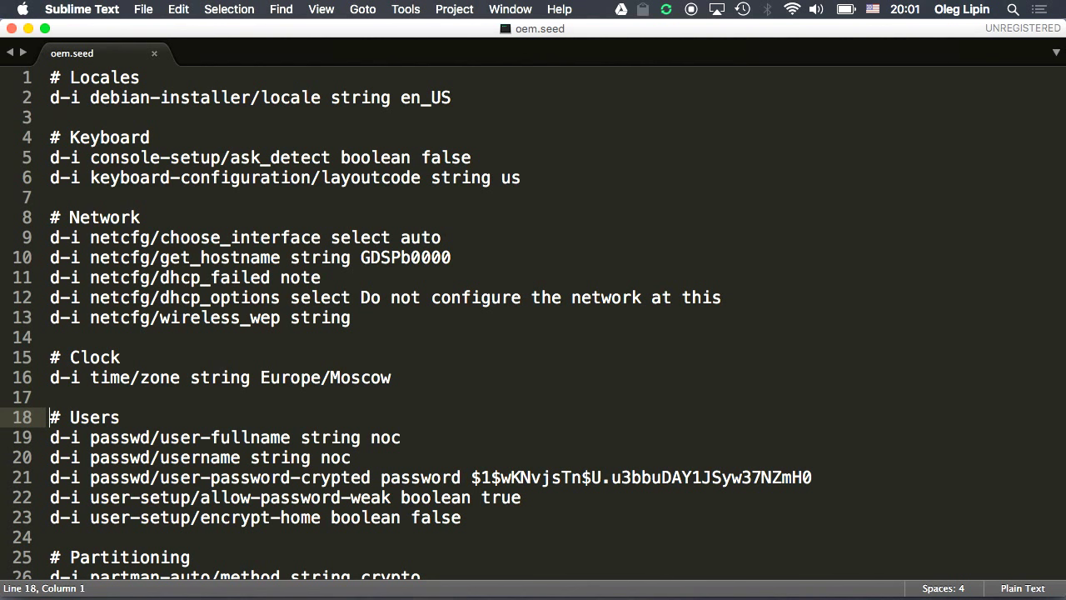
# - Examine the Users section with its user name, encrypted password and home encryption settings
pyautogui.press('Down')
pyautogui.press('Down')
pyautogui.press('Down')
pyautogui.press('Down')
pyautogui.press('Down')
pyautogui.press('Down')
pyautogui.press('Down')
pyautogui.press('Down')
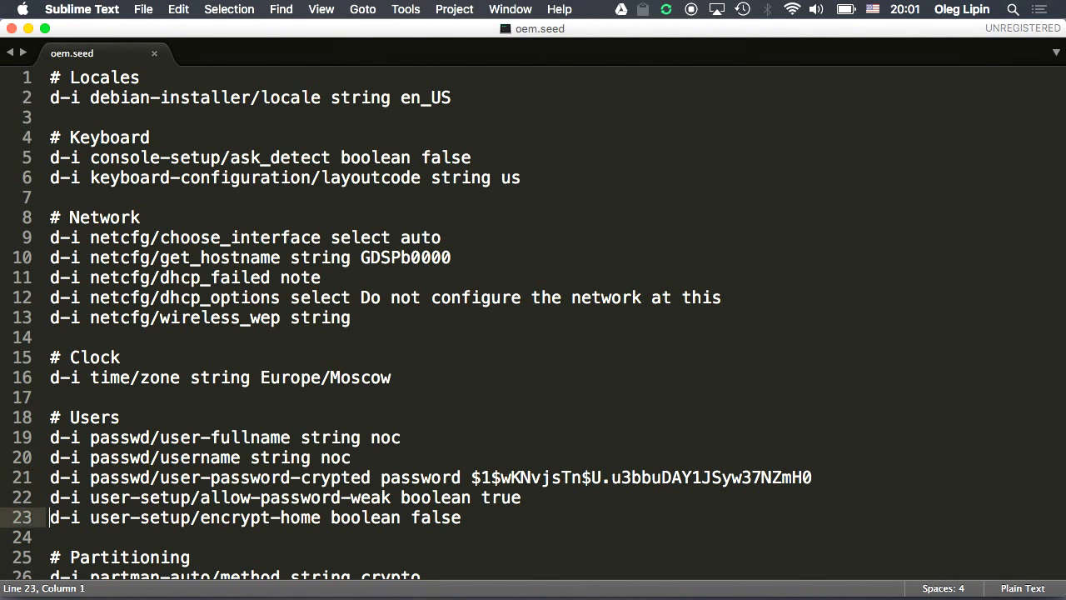
# - Examine the first Partitioning settings, covering the crypto method, passphrase and LVM options
pyautogui.press('Down')
pyautogui.press('Down')
pyautogui.press('Down')
pyautogui.press('Down')
pyautogui.press('Down')
pyautogui.press('Down')
pyautogui.press('Down')
pyautogui.press('Down')
pyautogui.press('Down')
pyautogui.press('Down')
pyautogui.press('Down')
pyautogui.press('Down')
pyautogui.press('Down')
pyautogui.press('Down')
pyautogui.press('Down')
pyautogui.press('Down')
pyautogui.press('Down')
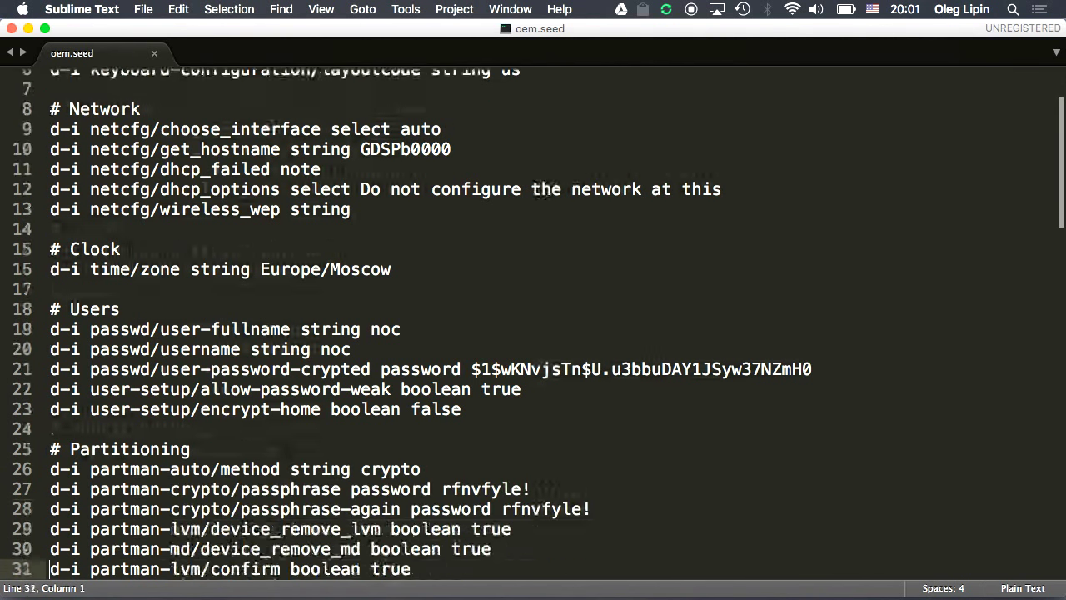
# - Examine the custom-lvm expert recipe for the boot, root and swap partitions and the partman confirmation lines
pyautogui.press('Down')
pyautogui.press('Down')
pyautogui.press('Down')
pyautogui.press('Down')
pyautogui.press('Down')
pyautogui.press('Down')
pyautogui.press('Down')
pyautogui.press('Down')
pyautogui.press('Down')
pyautogui.press('Down')
pyautogui.press('Down')
pyautogui.press('Down')
pyautogui.press('Down')
pyautogui.press('Down')
pyautogui.press('Down')
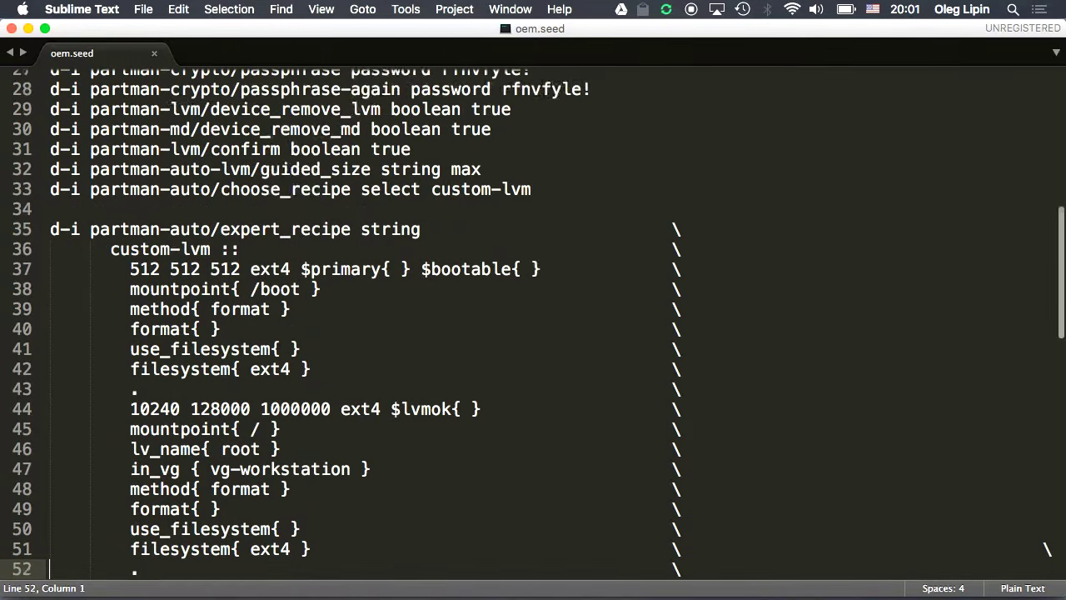
pyautogui.press('Down')
pyautogui.press('Down')
pyautogui.press('Down')
pyautogui.press('Down')
pyautogui.press('Down')
pyautogui.press('Down')
pyautogui.press('Down')
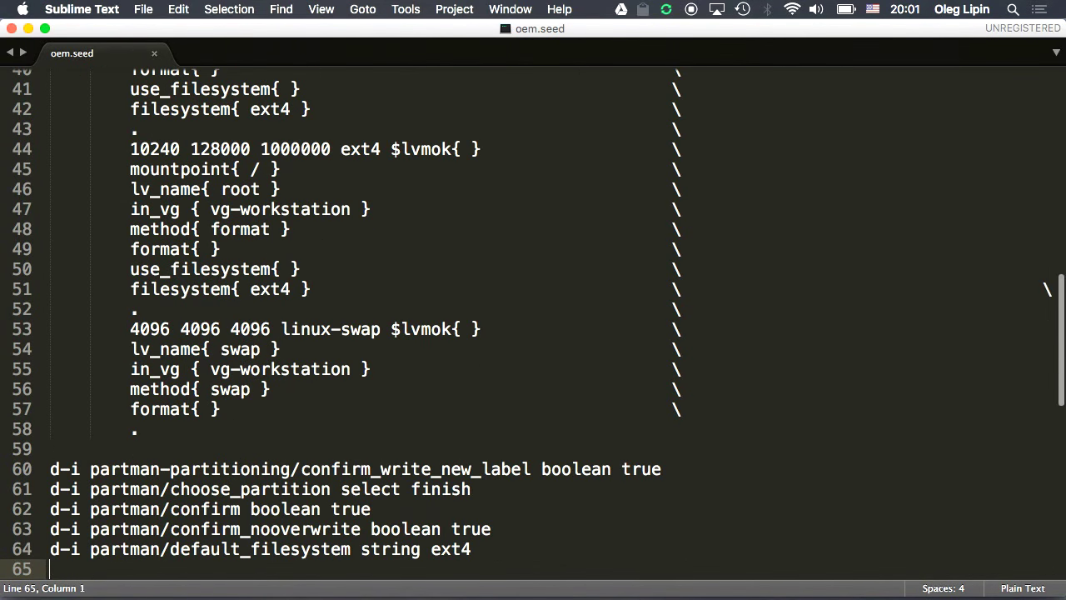
# - Examine the GRUB installer options and the APT repository, proxy and multiarch settings
pyautogui.press('Down')
pyautogui.press('Down')
pyautogui.press('Down')
pyautogui.press('Down')
pyautogui.press('Down')
pyautogui.press('Down')
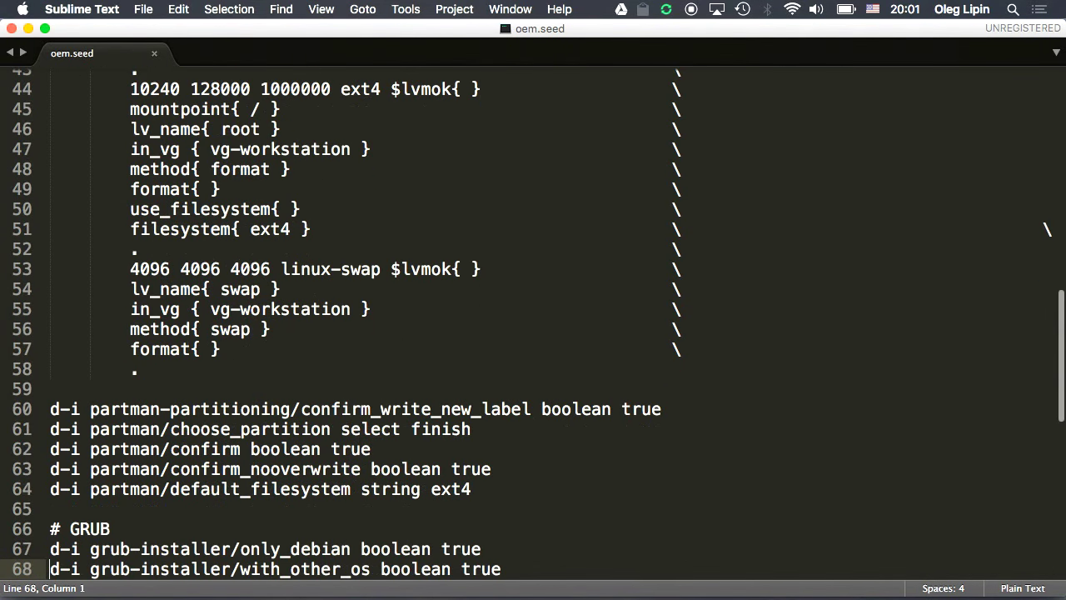
pyautogui.press('Down')
pyautogui.press('Down')
pyautogui.press('Down')
pyautogui.press('Down')
pyautogui.press('Down')
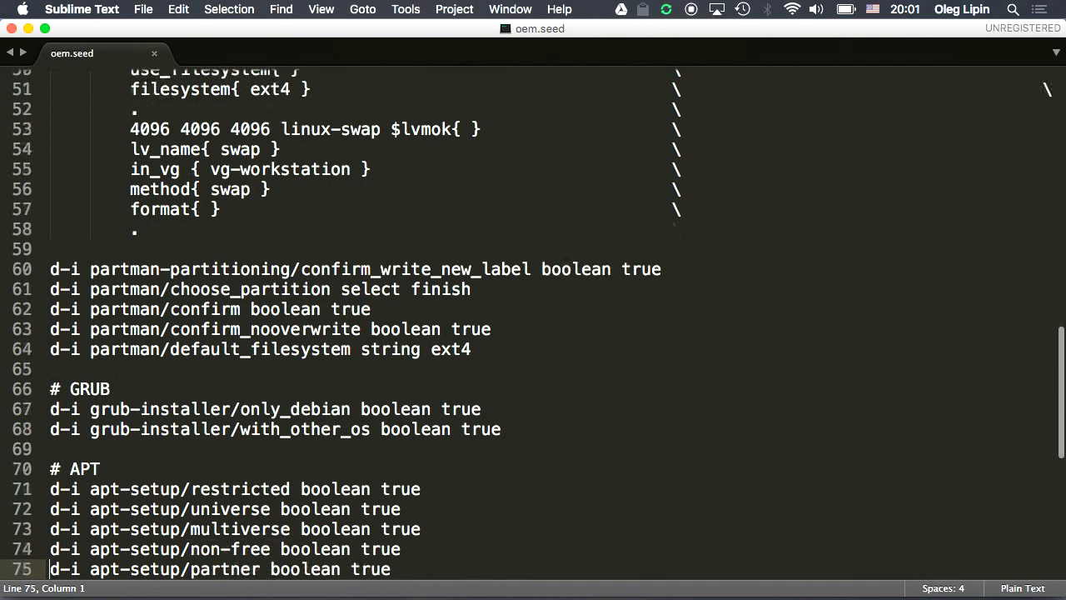
pyautogui.press('Down')
pyautogui.press('Down')
pyautogui.press('Down')
pyautogui.press('Down')
pyautogui.press('Down')
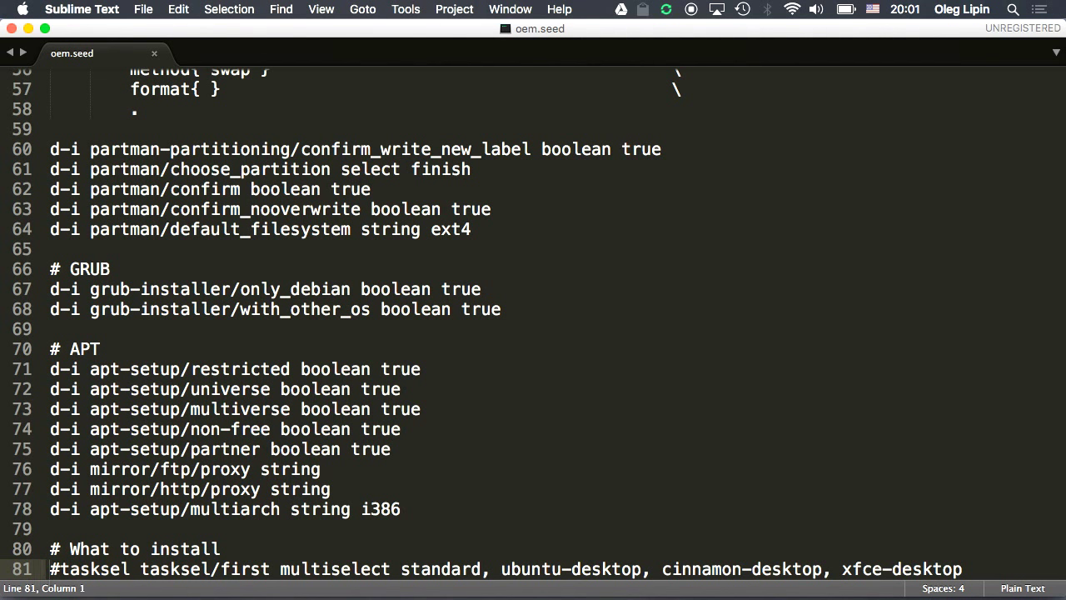
# - Examine the What to install section with its tasksel, pkgsel and commented-out ocsinventory-agent lines
pyautogui.press('Down')
pyautogui.press('Down')
pyautogui.press('Down')
pyautogui.press('Down')
pyautogui.press('Down')
pyautogui.press('Down')
pyautogui.press('Down')
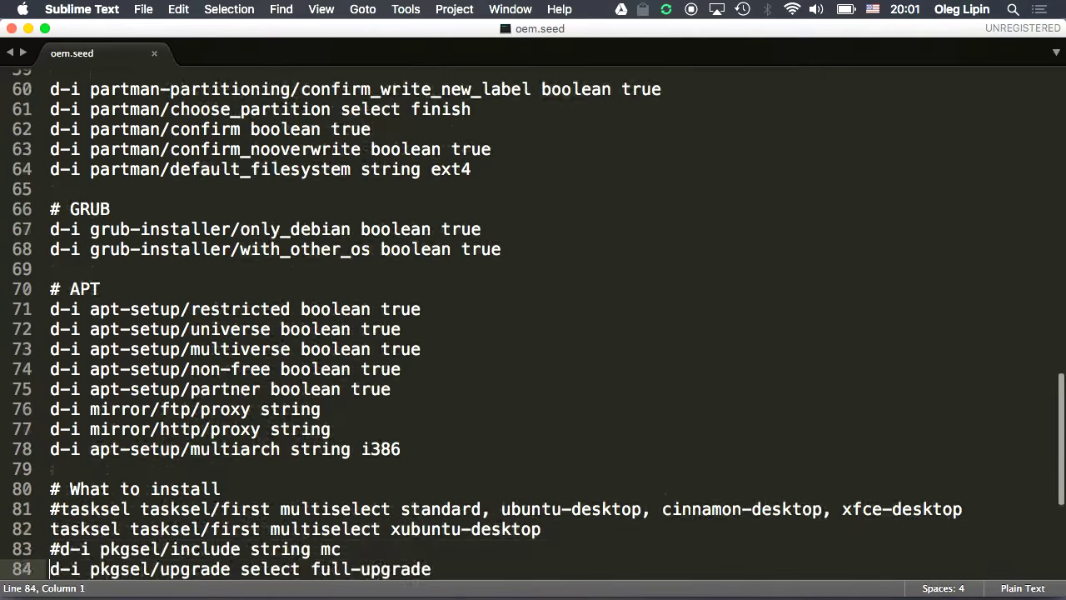
pyautogui.press('Down')
pyautogui.press('Down')
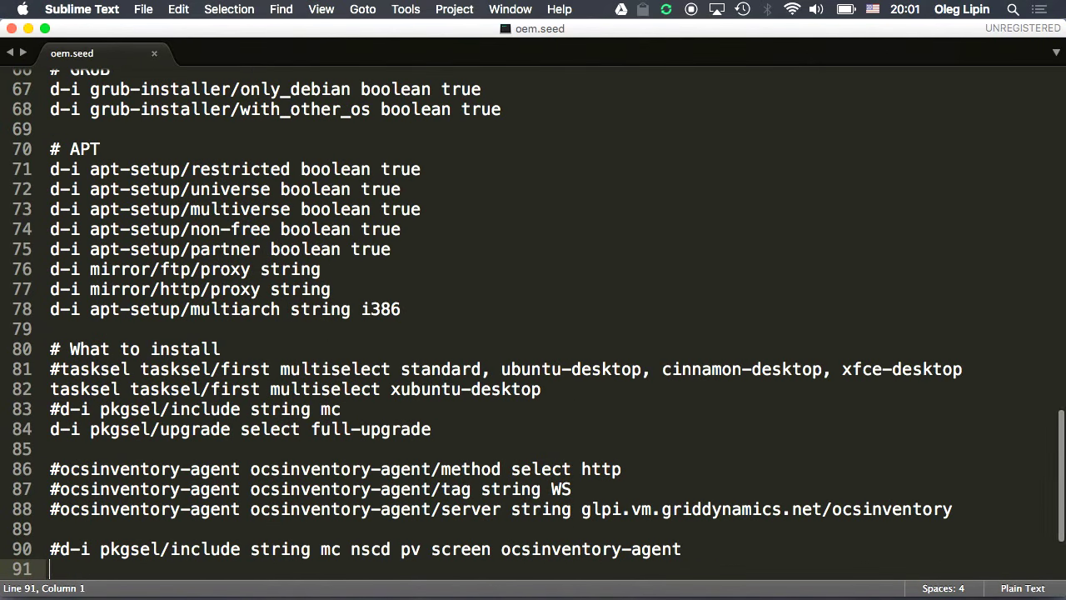
# - Examine the closing At last section with the ubiquity summary, reboot and success_command lines
pyautogui.press('Down')
pyautogui.press('Down')
pyautogui.press('Down')
pyautogui.press('Down')
pyautogui.press('Down')
pyautogui.press('Down')
pyautogui.press('Down')
pyautogui.press('Down')
pyautogui.press('Down')
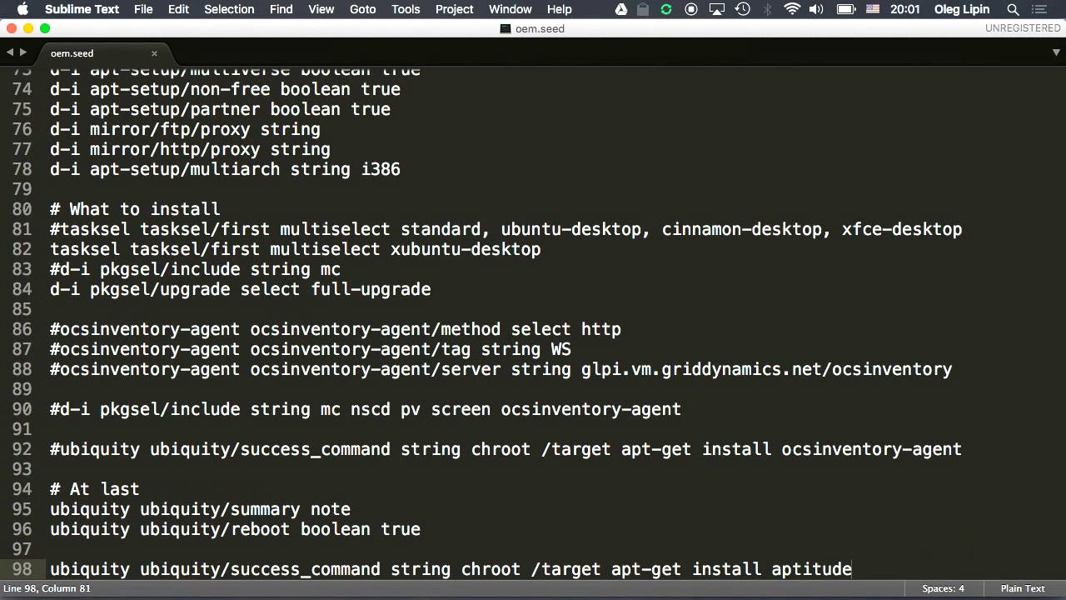
pyautogui.press('Up')
pyautogui.press('Up')
pyautogui.press('Up')
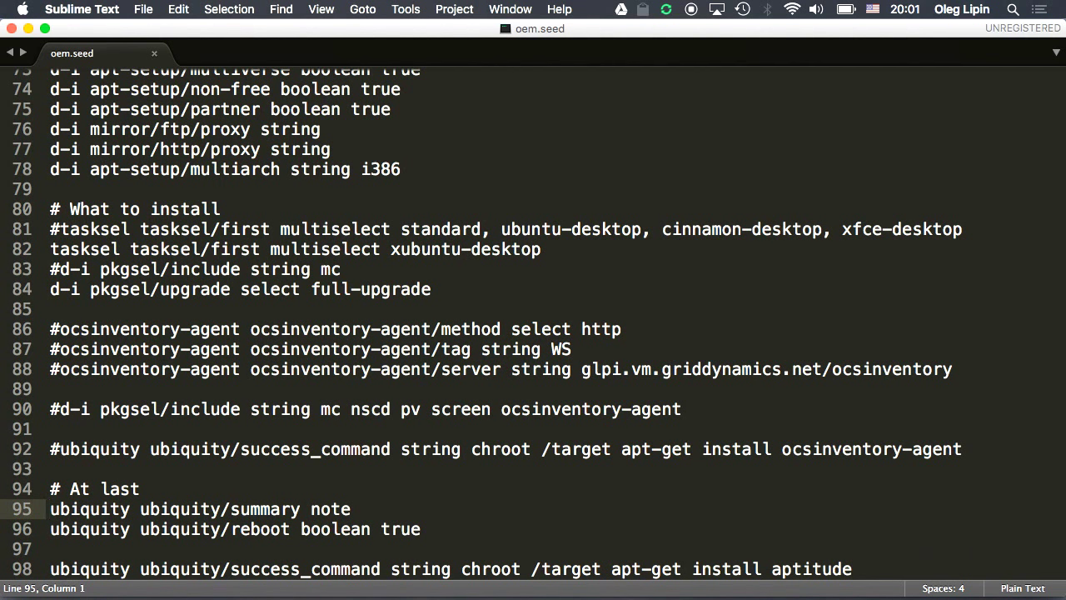
pyautogui.press('Down')
pyautogui.press('Down')
pyautogui.press('Down')
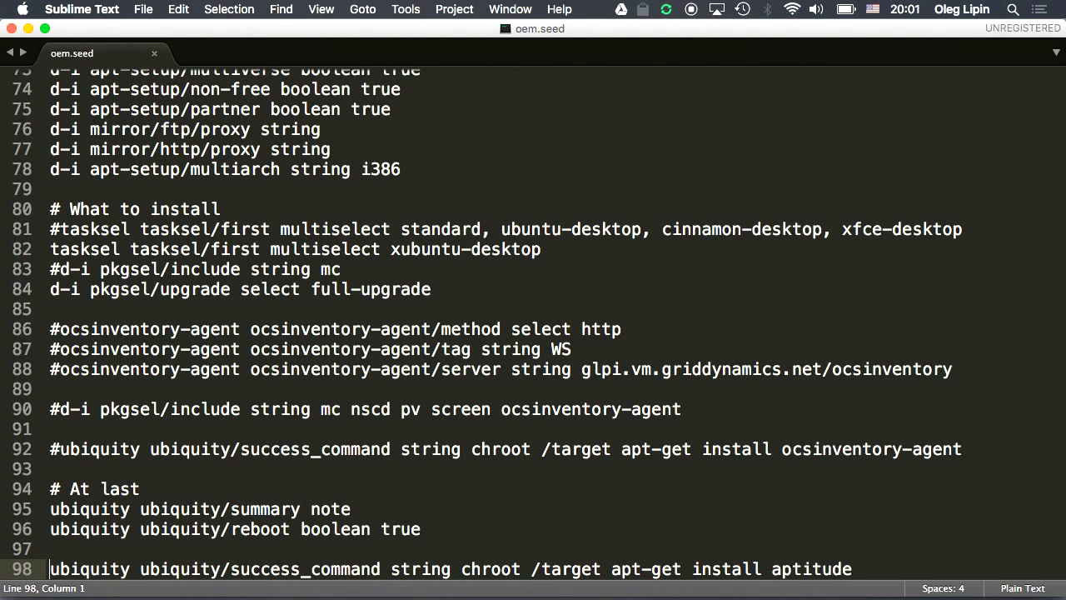
# - Go back up through oem.seed from the closing success_command line to the Locales heading at the start of the file
pyautogui.click(852, 569)
pyautogui.press('Up')
pyautogui.press('Up')
pyautogui.press('Up')
pyautogui.press('Up')
pyautogui.press('Up')
pyautogui.press('Up')
pyautogui.press('Up')
pyautogui.press('Up')
pyautogui.press('Up')
pyautogui.press('Up')
pyautogui.press('Up')
pyautogui.press('Up')
pyautogui.press('Up')
pyautogui.press('Up')
pyautogui.press('Up')
pyautogui.press('Up')
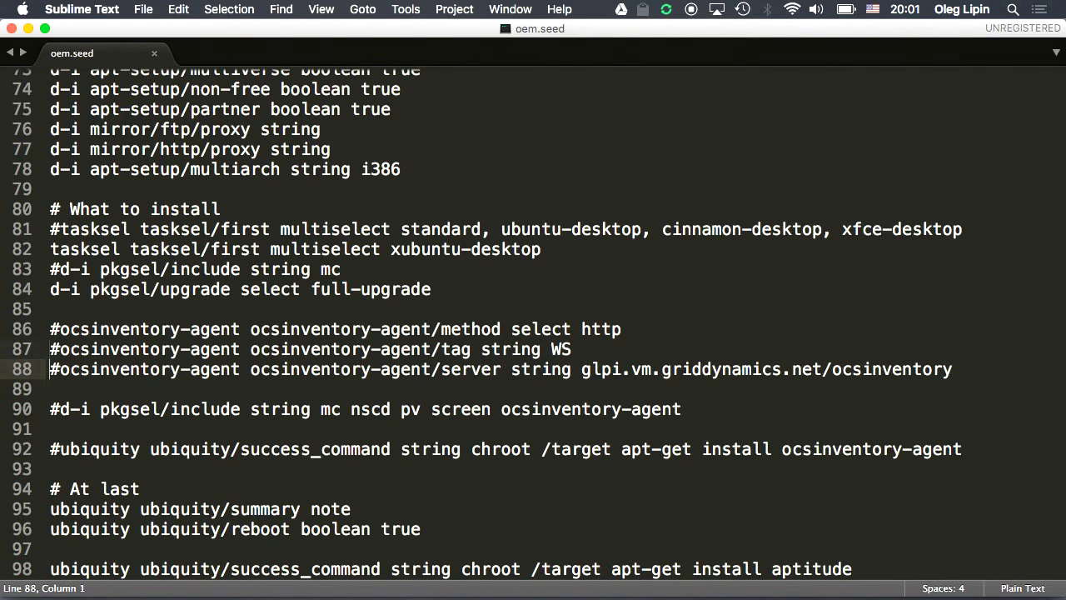
pyautogui.press('Up')
pyautogui.press('Up')
pyautogui.press('Up')
pyautogui.press('Up')
pyautogui.press('Up')
pyautogui.press('Up')
pyautogui.press('Up')
pyautogui.press('Up')
pyautogui.press('Up')
pyautogui.press('Up')
pyautogui.press('Up')
pyautogui.press('Up')
pyautogui.press('Up')
pyautogui.press('Up')
pyautogui.press('Up')
pyautogui.press('Up')
pyautogui.press('Up')
pyautogui.press('Up')
pyautogui.press('Up')
pyautogui.press('Up')
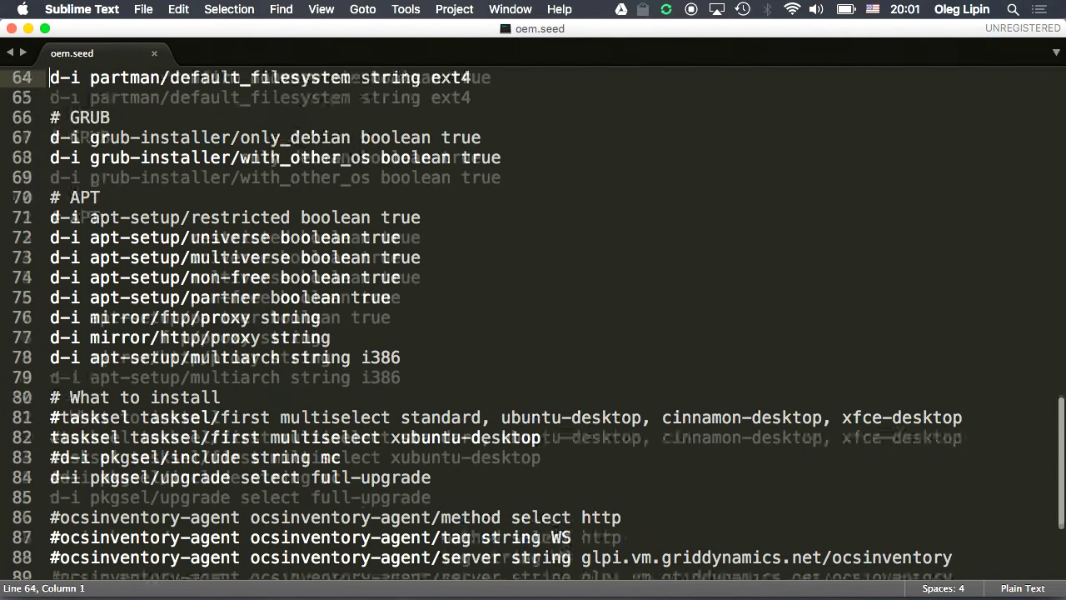
pyautogui.press('Up')
pyautogui.press('Up')
pyautogui.press('Up')
pyautogui.press('Up')
pyautogui.press('Up')
pyautogui.press('Up')
pyautogui.press('Up')
pyautogui.press('Up')
pyautogui.press('Up')
pyautogui.press('Up')
pyautogui.press('Up')
pyautogui.press('Up')
pyautogui.press('Up')
pyautogui.press('Up')
pyautogui.press('Up')
pyautogui.press('Up')
pyautogui.press('Up')
pyautogui.press('Up')
pyautogui.press('Up')
pyautogui.press('Up')
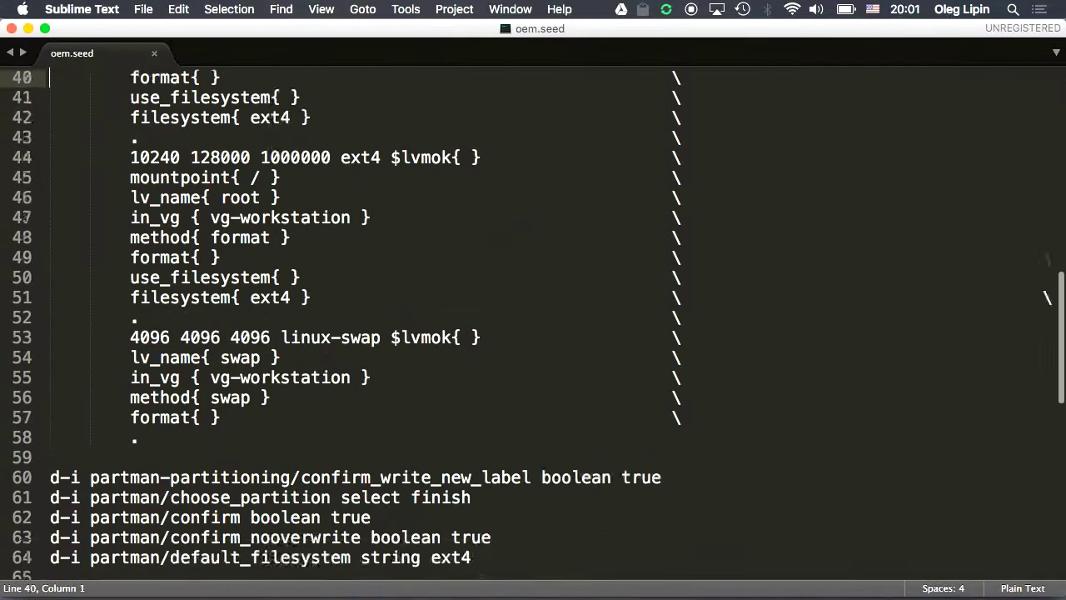
pyautogui.press('Up')
pyautogui.press('Up')
pyautogui.press('Up')
pyautogui.press('Up')
pyautogui.press('Up')
pyautogui.press('Up')
pyautogui.press('Up')
pyautogui.press('Up')
pyautogui.press('Up')
pyautogui.press('Up')
pyautogui.press('Up')
pyautogui.press('Up')
pyautogui.press('Up')
pyautogui.press('Up')
pyautogui.press('Up')
pyautogui.press('Up')
pyautogui.press('Up')
pyautogui.press('Up')
pyautogui.press('Up')
pyautogui.press('Up')
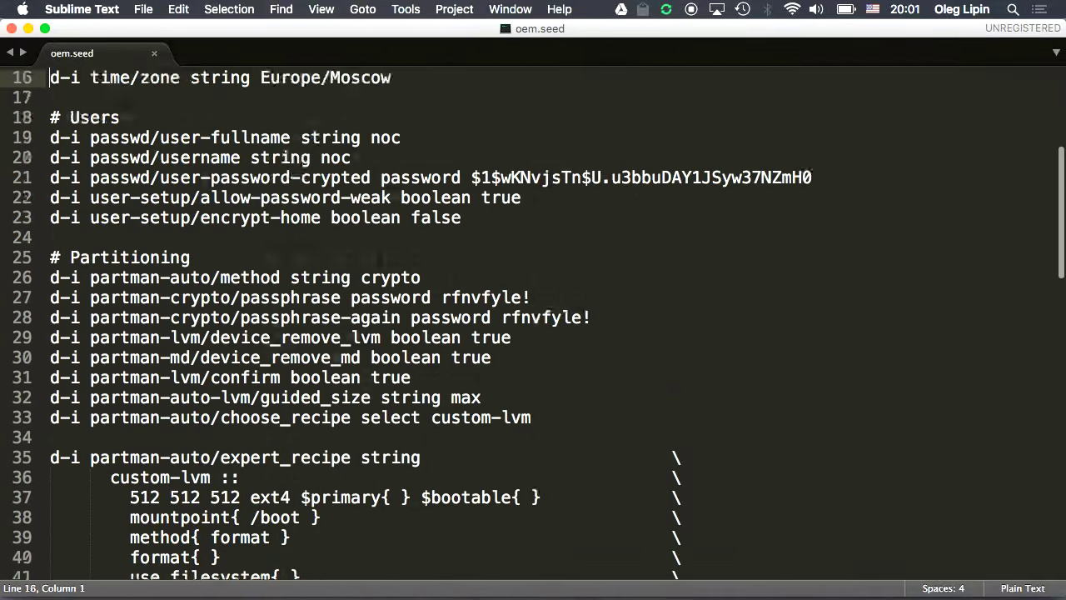
pyautogui.press('Up')
pyautogui.press('Up')
pyautogui.press('Up')
pyautogui.press('Up')
pyautogui.press('Up')
pyautogui.press('Up')
pyautogui.press('Up')
pyautogui.press('Up')
pyautogui.press('Up')
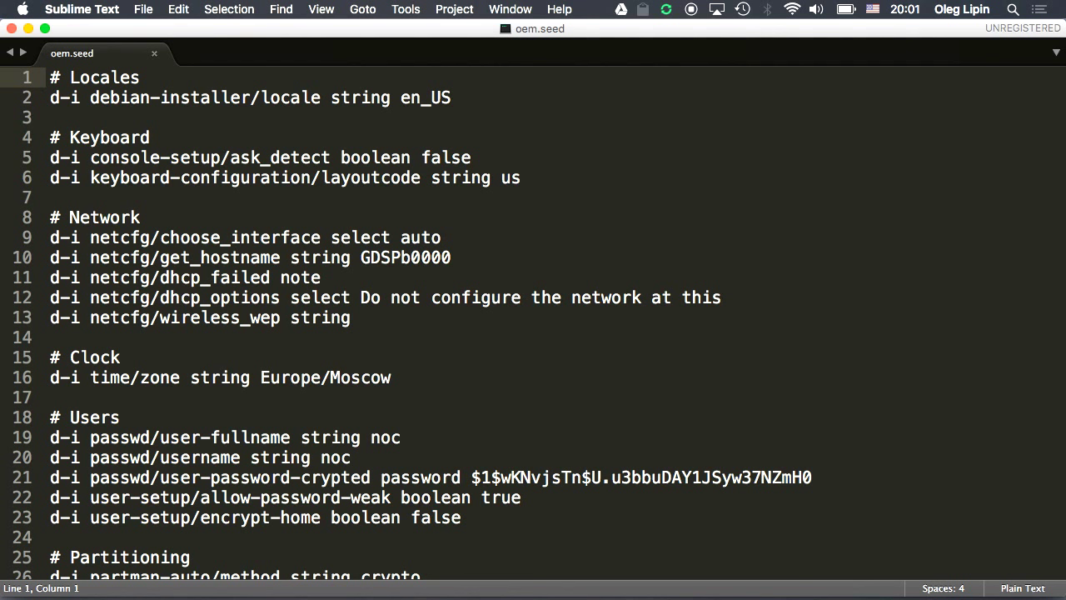
# - Examine the debian-installer/locale line in the Locales section
pyautogui.press('Down')
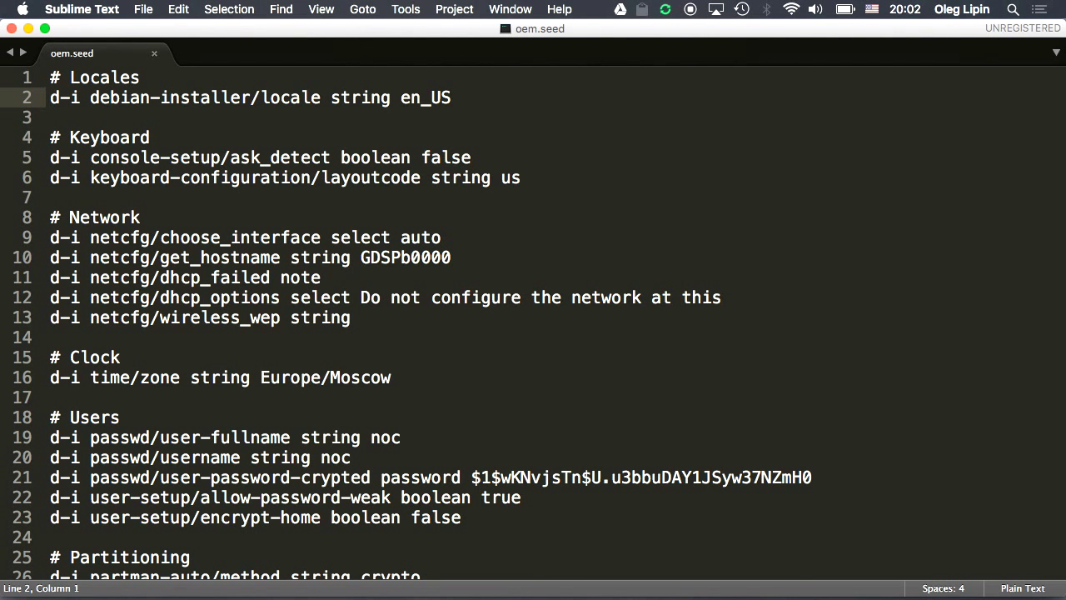
pyautogui.press('Down')
pyautogui.press('Down')
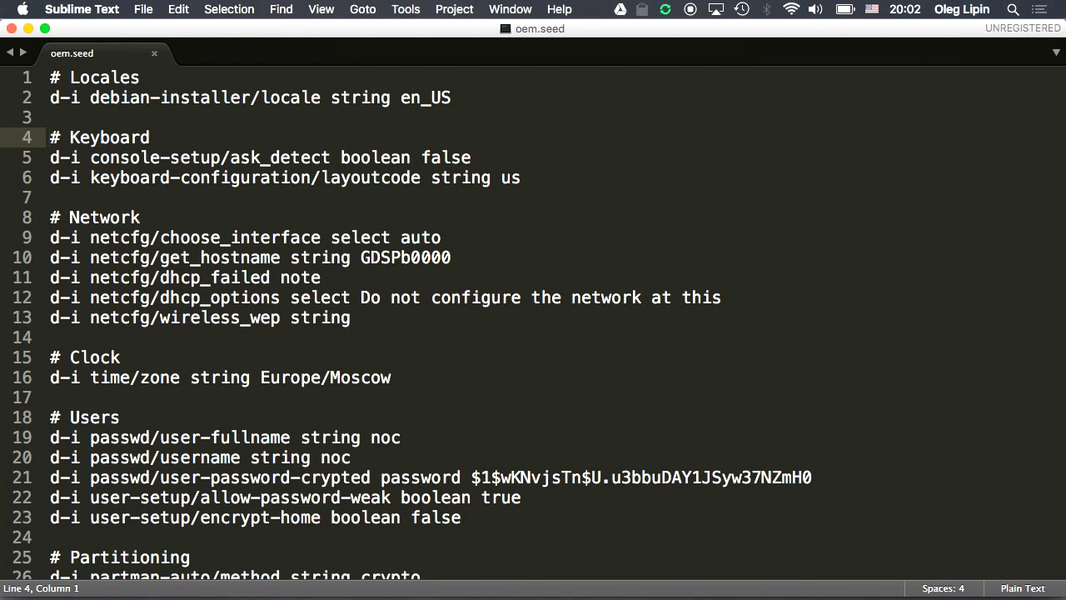
# - Examine the Keyboard section's console-setup/ask_detect and keyboard-configuration/layoutcode lines
pyautogui.click(50, 158)
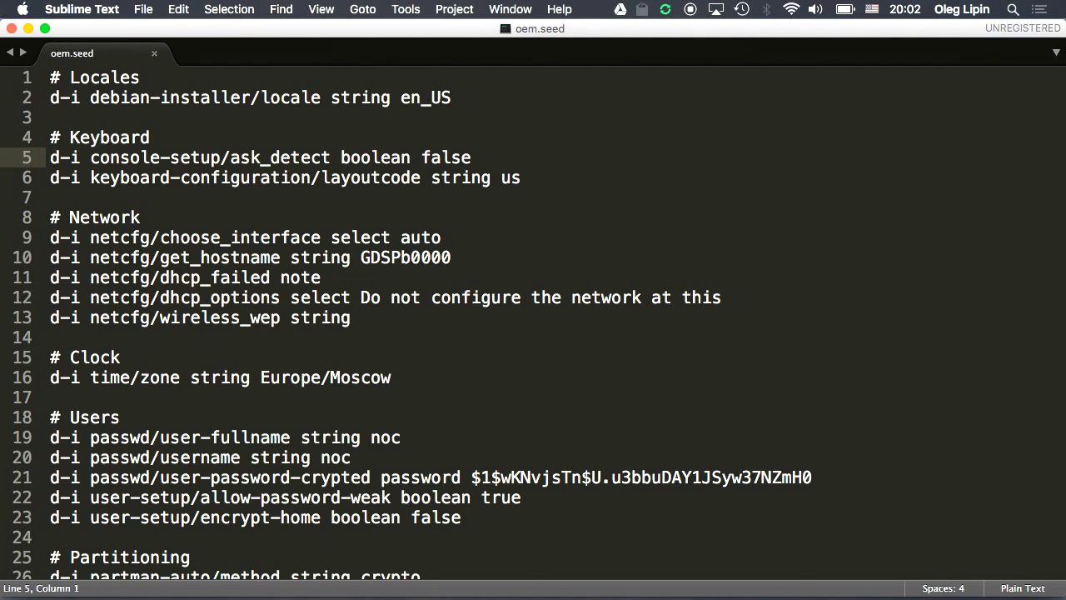
pyautogui.click(50, 177)
pyautogui.click(49, 158)
pyautogui.press('Down')
pyautogui.press('Right')
pyautogui.press('Right')
pyautogui.press('Right')
pyautogui.press('Right')
pyautogui.press('Right')
pyautogui.press('Right')
pyautogui.press('Right')
pyautogui.press('Right')
pyautogui.press('Right')
pyautogui.press('Right')
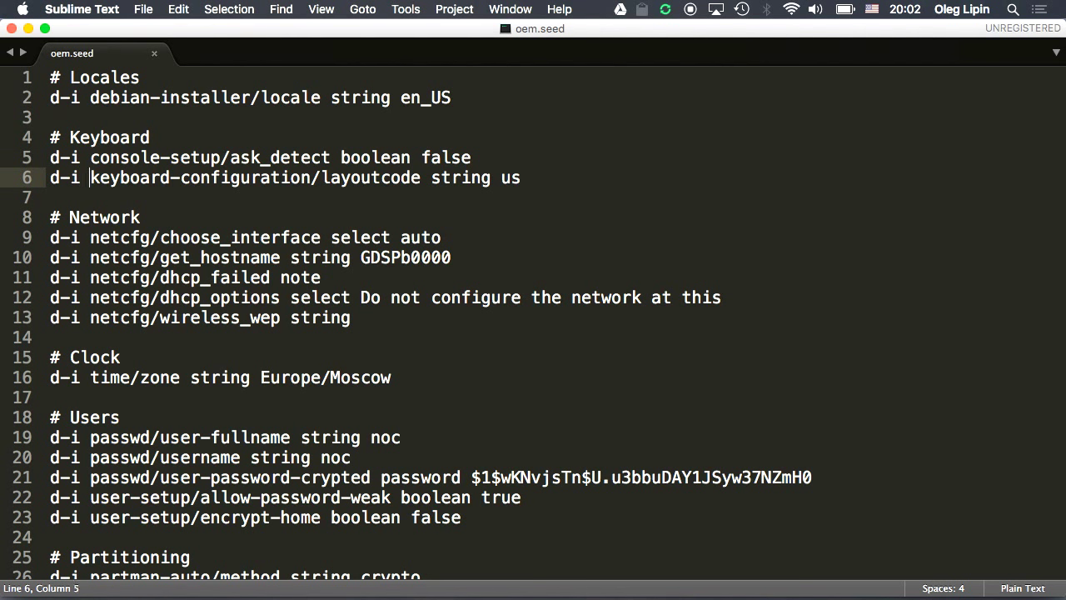
pyautogui.press('Right')
pyautogui.press('Right')
pyautogui.press('Right')
pyautogui.press('Right')
pyautogui.press('Right')
pyautogui.press('Right')
pyautogui.press('Right')
pyautogui.press('Right')
pyautogui.press('Right')
pyautogui.press('Right')
pyautogui.press('Right')
pyautogui.press('Right')
pyautogui.press('Right')
pyautogui.press('Right')
pyautogui.press('Right')
pyautogui.press('Right')
pyautogui.press('Right')
pyautogui.press('Right')
pyautogui.press('Right')
pyautogui.press('Right')
pyautogui.press('Right')
pyautogui.press('Right')
pyautogui.press('Right')
pyautogui.press('Right')
pyautogui.press('Right')
pyautogui.press('Right')
pyautogui.press('Right')
pyautogui.press('Right')
pyautogui.press('Right')
pyautogui.press('Right')
pyautogui.press('Right')
# - Examine the netcfg/choose_interface line in the Network section
pyautogui.press('Down')
pyautogui.press('Down')
pyautogui.press('Down')
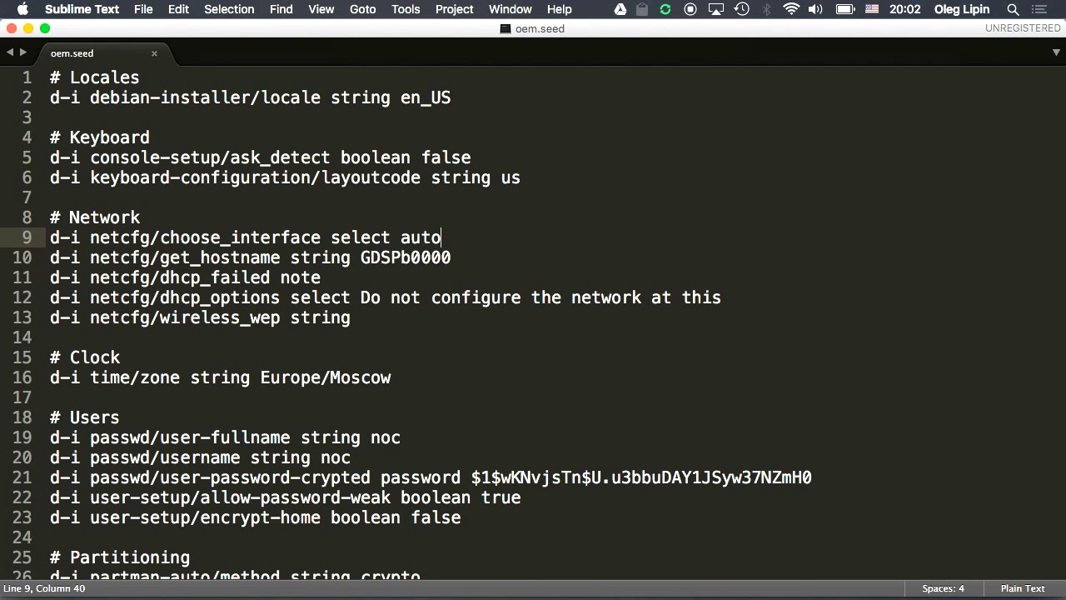
# - Highlight the hostname value GDSPb0000 on the netcfg/get_hostname line, and go on to the netcfg/dhcp_failed line
pyautogui.click(452, 257)
pyautogui.press('Left')
pyautogui.press('Left')
pyautogui.press('Left')
pyautogui.press('Left')
pyautogui.press('Left')
pyautogui.press('Left')
pyautogui.press('Left')
pyautogui.press('Left')
pyautogui.press('Left')
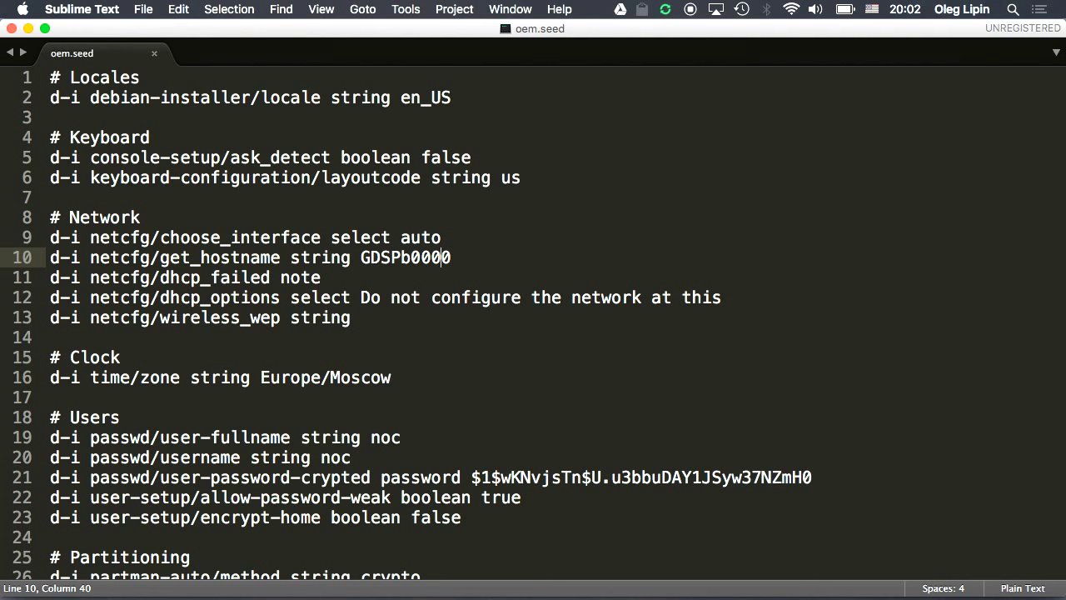
pyautogui.hotkey('shift', 'Right')
pyautogui.hotkey('shift', 'Right')
pyautogui.hotkey('shift', 'Right')
pyautogui.hotkey('shift', 'Right')
pyautogui.hotkey('shift', 'Right')
pyautogui.hotkey('shift', 'Right')
pyautogui.hotkey('shift', 'Right')
pyautogui.hotkey('shift', 'Right')
pyautogui.hotkey('shift', 'Right')
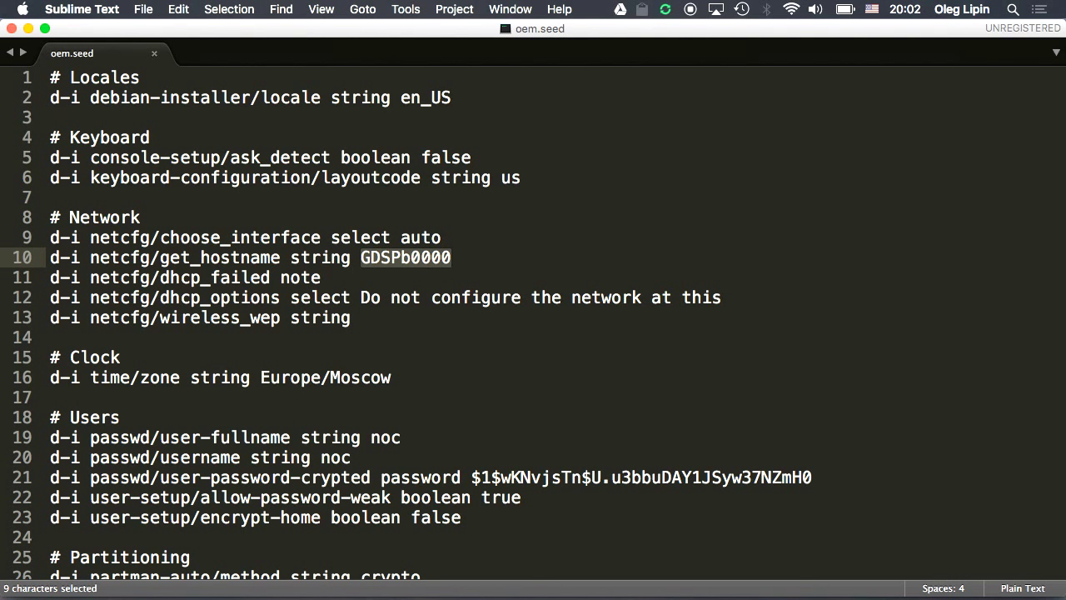
pyautogui.press('Down')
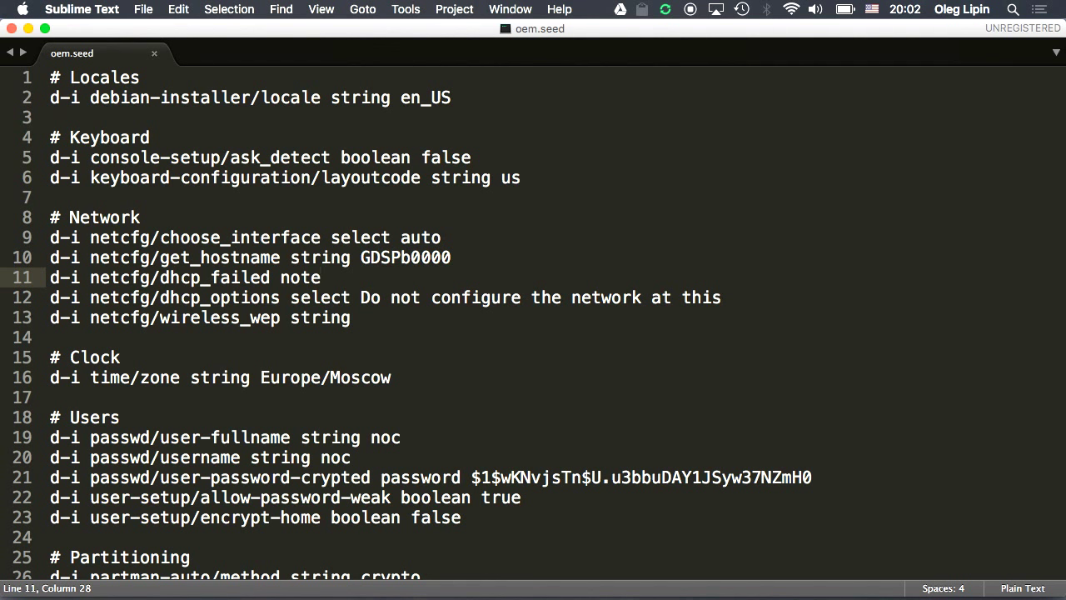
# - Highlight the value note on the netcfg/dhcp_failed line
pyautogui.hotkey('shift', 'Left')
pyautogui.hotkey('shift', 'Left')
pyautogui.hotkey('shift', 'Left')
pyautogui.hotkey('shift', 'Left')
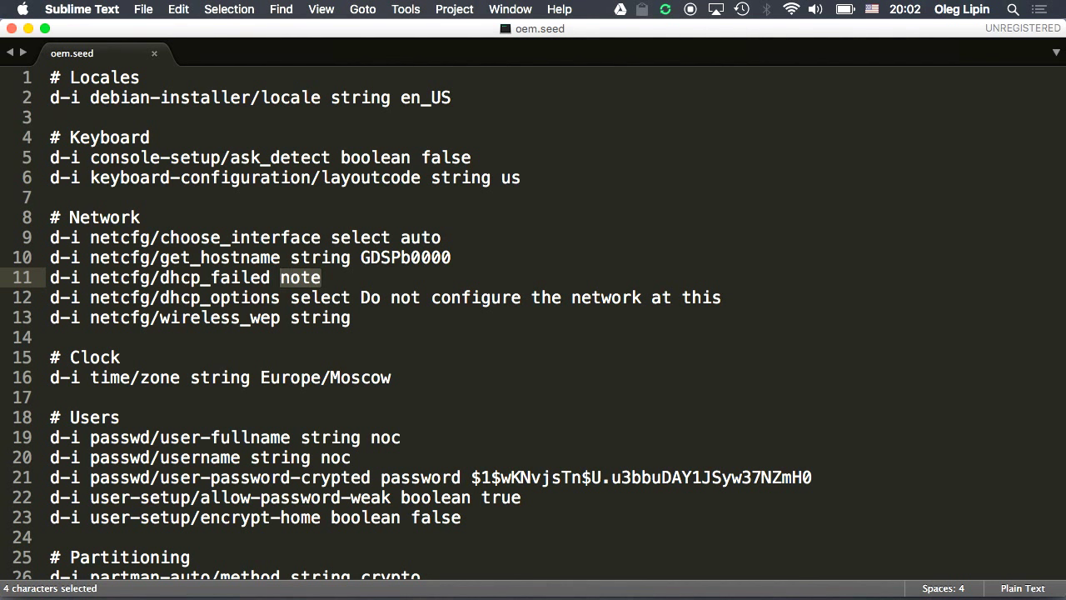
# - Examine the netcfg/dhcp_options line and its option about not configuring the network
pyautogui.press('Down')
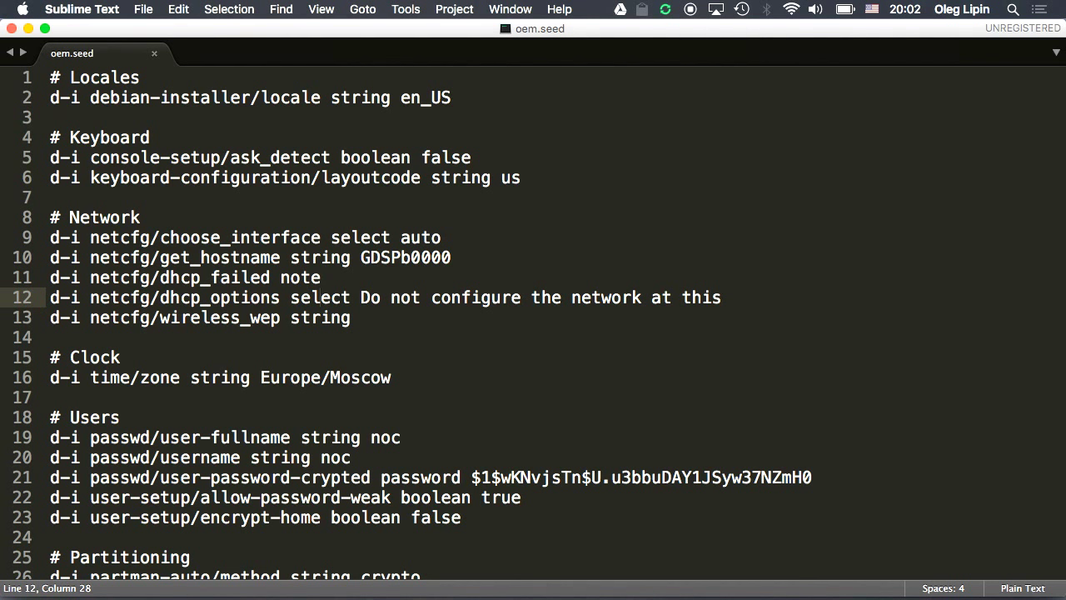
pyautogui.press('Left')
pyautogui.press('Right')
pyautogui.press('Right')
pyautogui.press('Right')
pyautogui.press('Right')
pyautogui.press('Right')
pyautogui.press('Right')
pyautogui.press('Right')
pyautogui.press('Right')
pyautogui.press('Right')
pyautogui.press('Right')
pyautogui.press('Right')
pyautogui.press('Right')
pyautogui.press('Right')
pyautogui.press('Right')
pyautogui.press('Right')
pyautogui.press('Right')
pyautogui.press('Right')
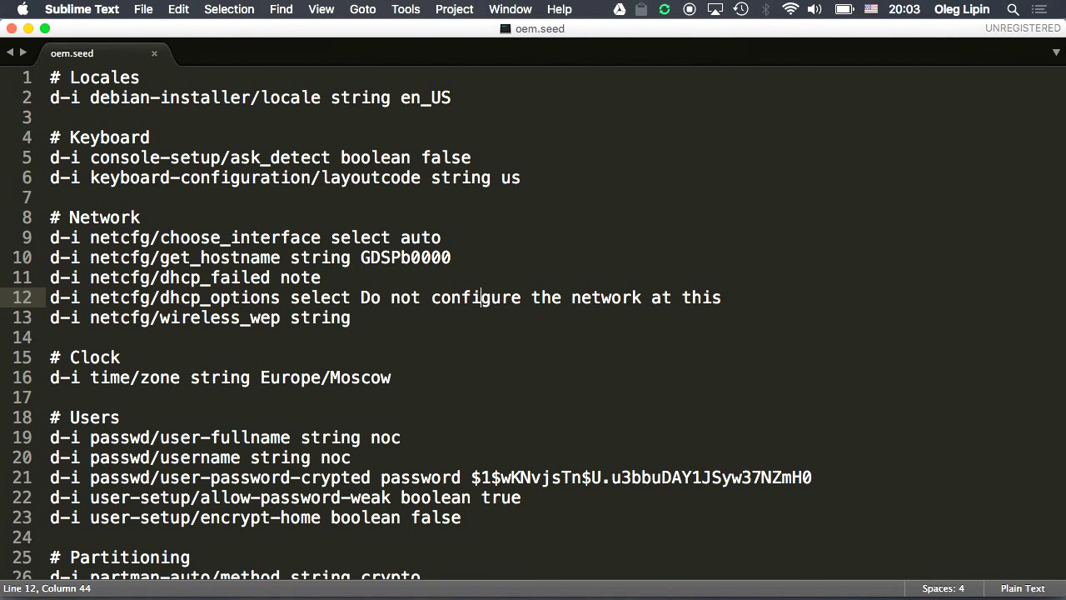
# - Examine the netcfg/wireless_wep line at the end of the Network section
pyautogui.press('Down')
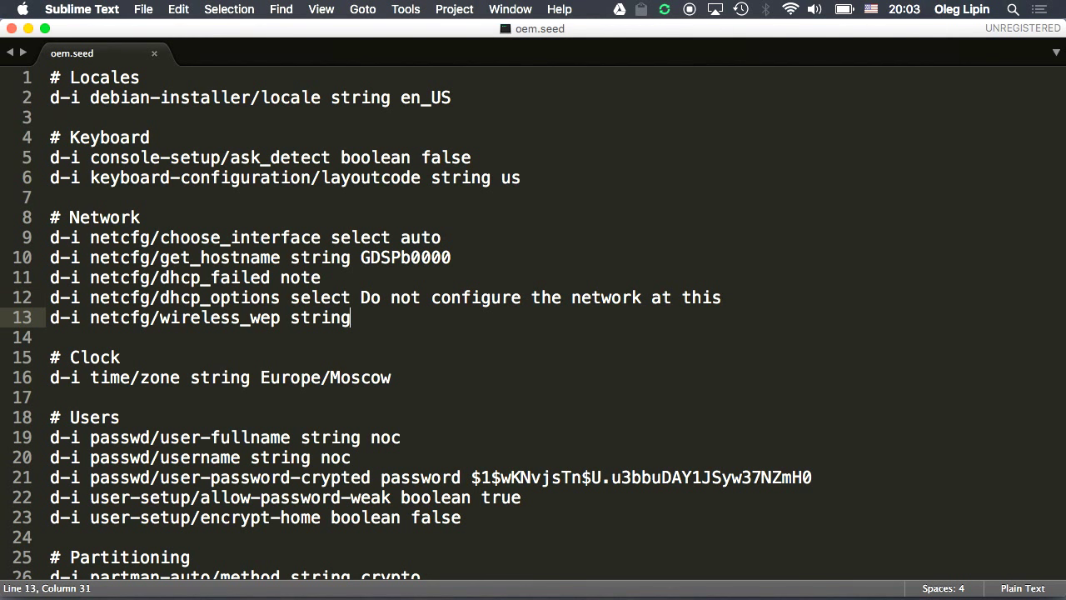
pyautogui.press('Left')
pyautogui.press('Down')
pyautogui.press('Up')
# - Examine the time/zone line in the Clock section
pyautogui.press('Down')
pyautogui.press('Down')
pyautogui.press('Down')
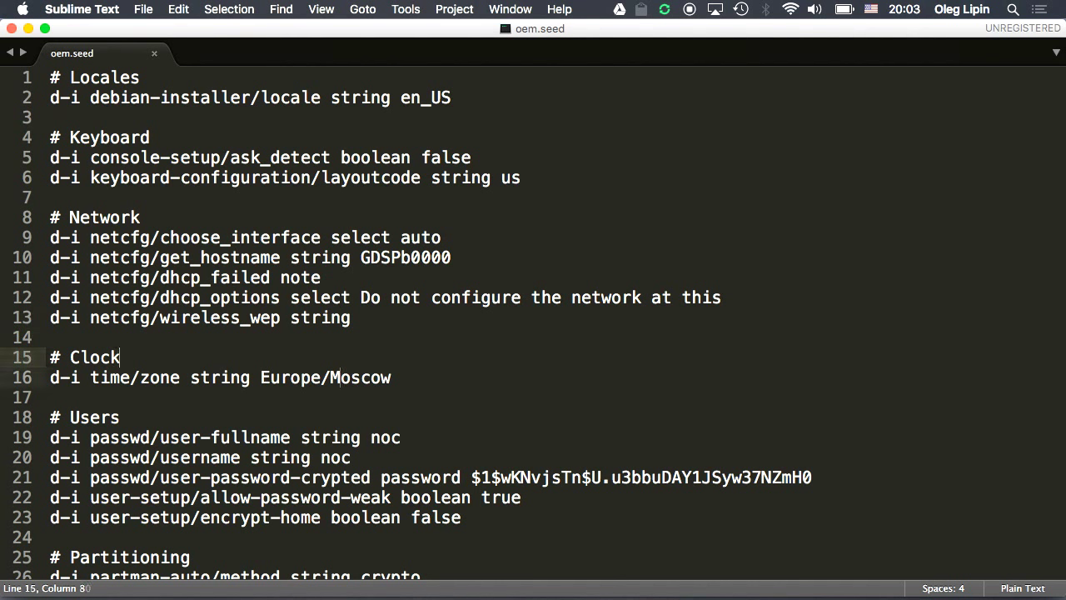
pyautogui.press('Left')
pyautogui.press('Left')
pyautogui.press('Left')
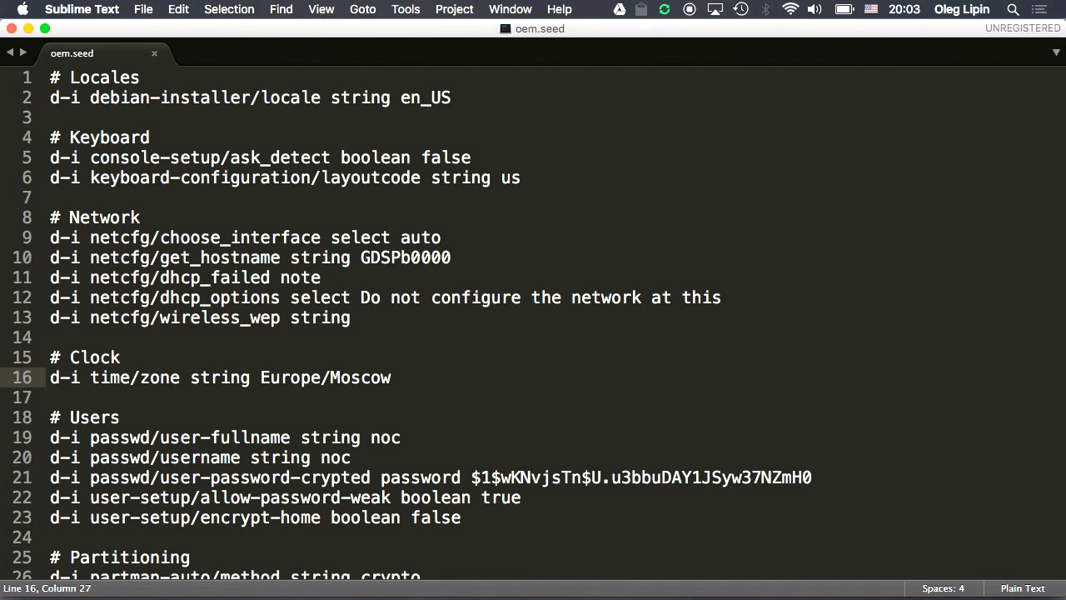
pyautogui.press('Down')
pyautogui.press('Up')
# - Examine the passwd/user-fullname and passwd/username lines in the Users section
pyautogui.press('Down')
pyautogui.press('Down')
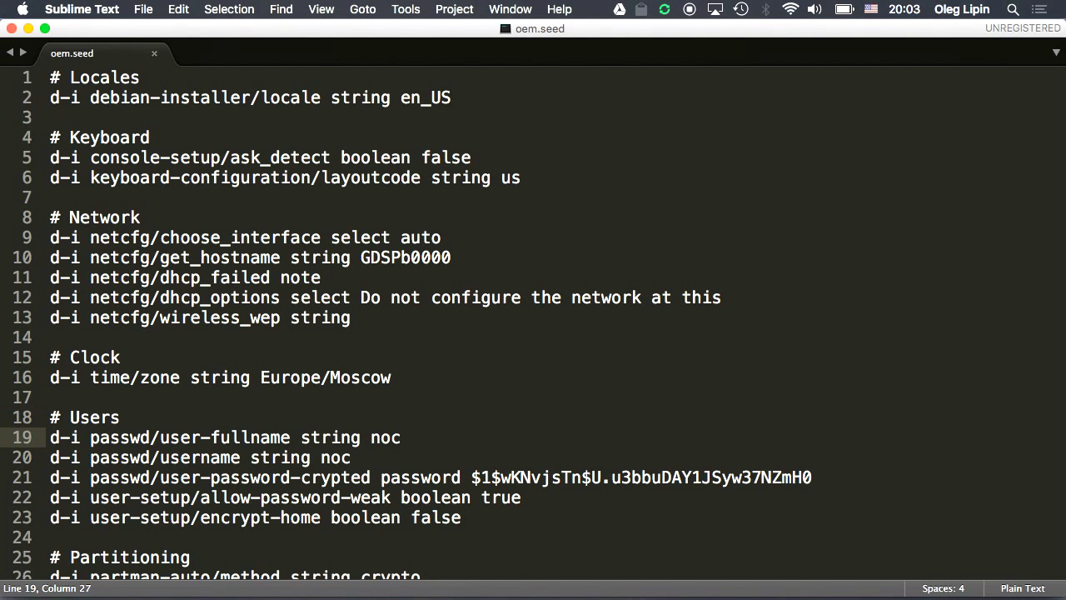
pyautogui.press('Right')
pyautogui.press('Right')
pyautogui.press('Right')
pyautogui.press('Right')
pyautogui.press('Right')
pyautogui.press('Right')
pyautogui.press('Right')
pyautogui.press('Left')
pyautogui.click(351, 457)
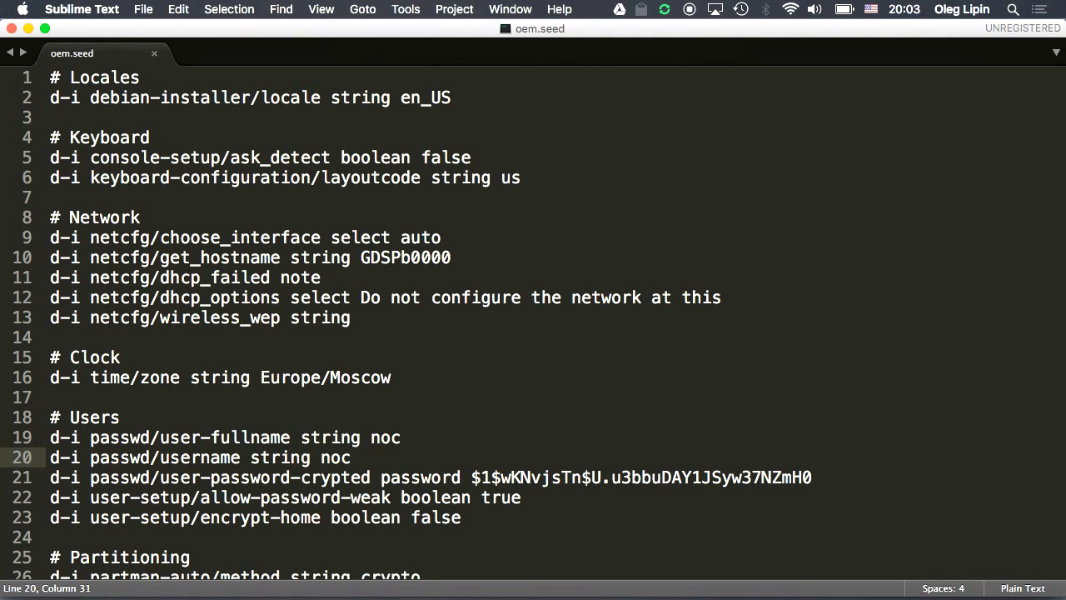
# - Examine the passwd/user-password-crypted line, moving along to the encrypted password value
pyautogui.press('Down')
pyautogui.press('Right')
pyautogui.press('Right')
pyautogui.press('Right')
pyautogui.press('Right')
pyautogui.press('Right')
pyautogui.press('Right')
pyautogui.press('Right')
pyautogui.press('Right')
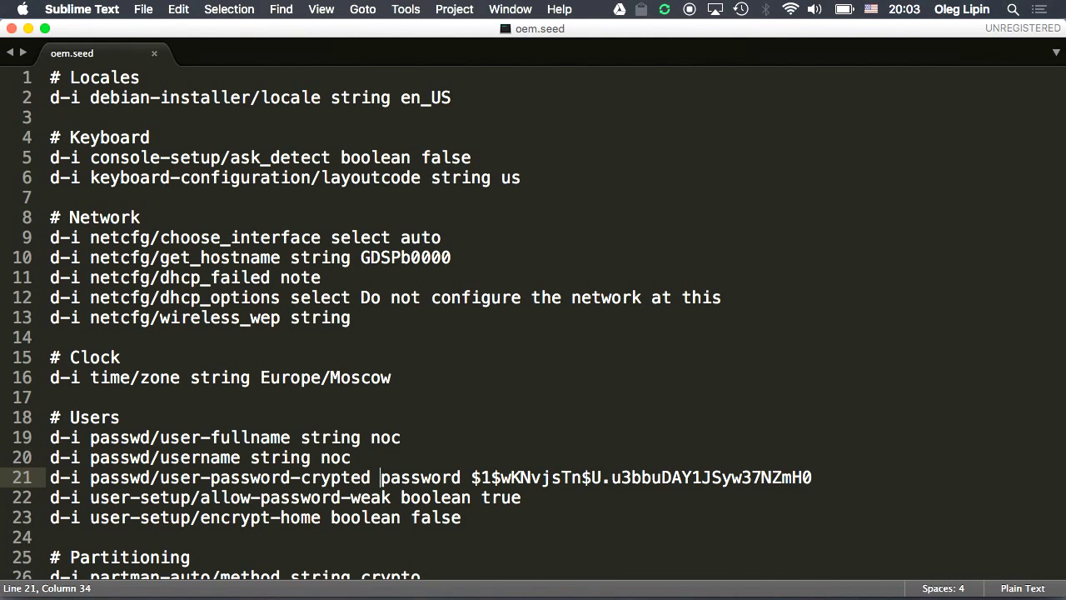
pyautogui.press('Right')
pyautogui.press('Right')
pyautogui.press('Right')
pyautogui.press('Right')
pyautogui.press('Right')
pyautogui.press('Right')
pyautogui.press('Right')
pyautogui.press('Right')
pyautogui.press('Right')
pyautogui.press('Right')
pyautogui.press('Right')
pyautogui.press('Right')
pyautogui.press('Right')
pyautogui.press('Right')
pyautogui.press('Right')
pyautogui.press('Right')
pyautogui.press('Right')
pyautogui.press('Right')
pyautogui.press('Right')
pyautogui.press('Right')
pyautogui.press('Right')
pyautogui.press('Right')
pyautogui.press('Right')
pyautogui.press('Right')
pyautogui.press('Right')
pyautogui.press('Right')
pyautogui.press('Right')
pyautogui.press('Right')
pyautogui.press('Right')
pyautogui.press('Right')
pyautogui.press('Right')
pyautogui.press('Right')
pyautogui.press('Down')
pyautogui.press('Up')
pyautogui.press('Up')
pyautogui.press('Down')
pyautogui.press('Down')
pyautogui.press('Up')
# - Examine the user-setup/allow-password-weak and user-setup/encrypt-home lines
pyautogui.click(522, 497)
pyautogui.click(511, 498)
pyautogui.click(491, 498)
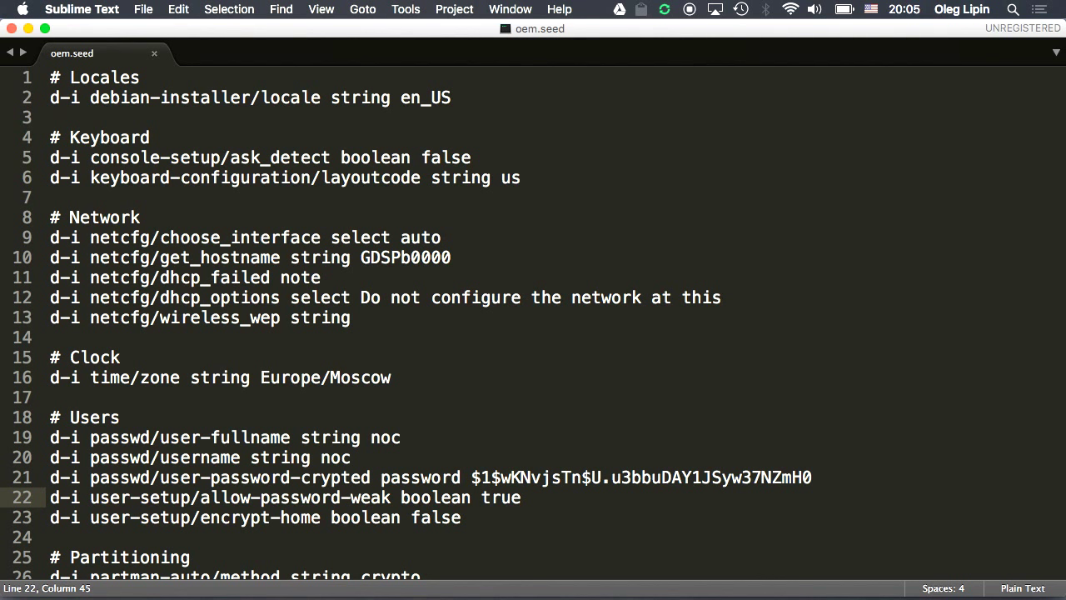
pyautogui.click(462, 517)
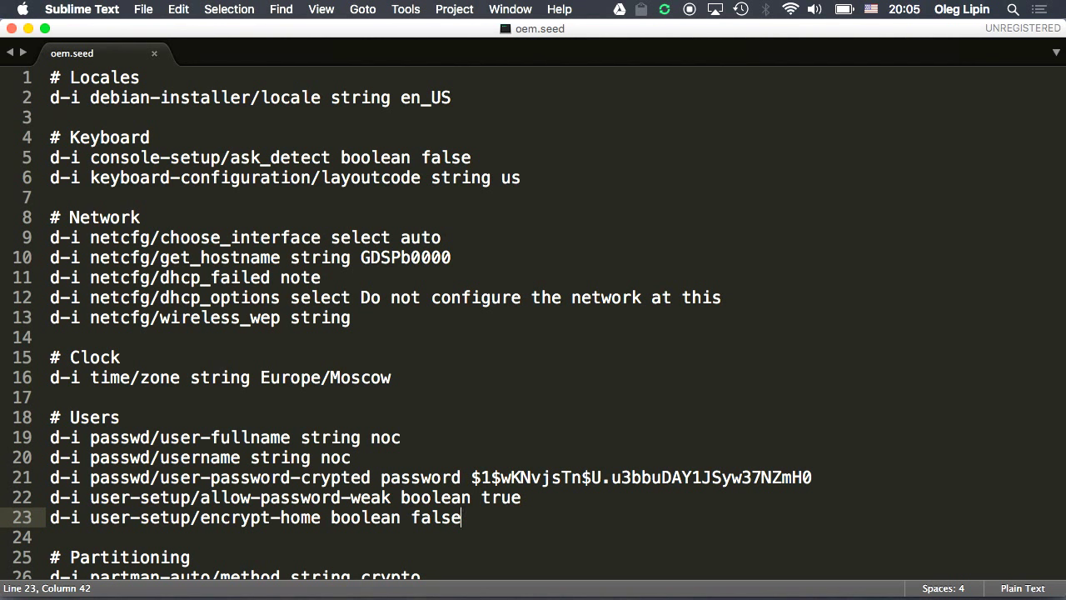
# - Look over the Partitioning section from its heading to the start of the expert recipe
pyautogui.press('Down')
pyautogui.press('Down')
pyautogui.press('Down')
pyautogui.press('Down')
pyautogui.press('Right')
pyautogui.press('Right')
pyautogui.press('Right')
pyautogui.press('Down')
pyautogui.press('Down')
pyautogui.press('Down')
pyautogui.press('Down')
pyautogui.press('Down')
pyautogui.press('Down')
pyautogui.press('Down')
pyautogui.press('Down')
pyautogui.press('Down')
pyautogui.press('Down')
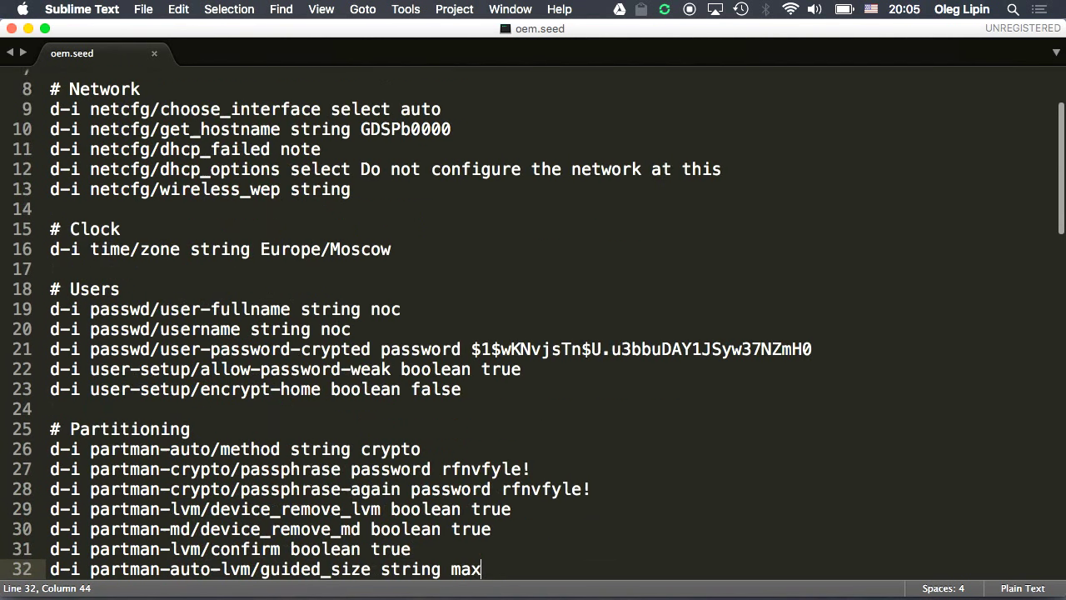
pyautogui.press('Up')
pyautogui.press('Up')
pyautogui.press('Up')
pyautogui.press('Up')
pyautogui.press('Up')
pyautogui.press('Up')
pyautogui.press('Up')
pyautogui.press('Up')
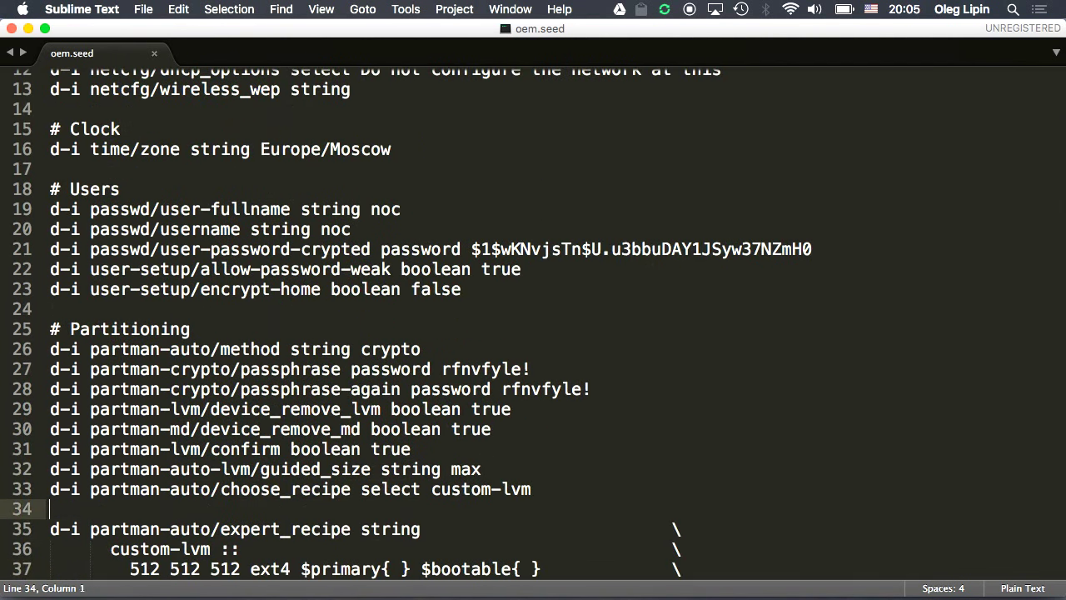
pyautogui.press('Up')
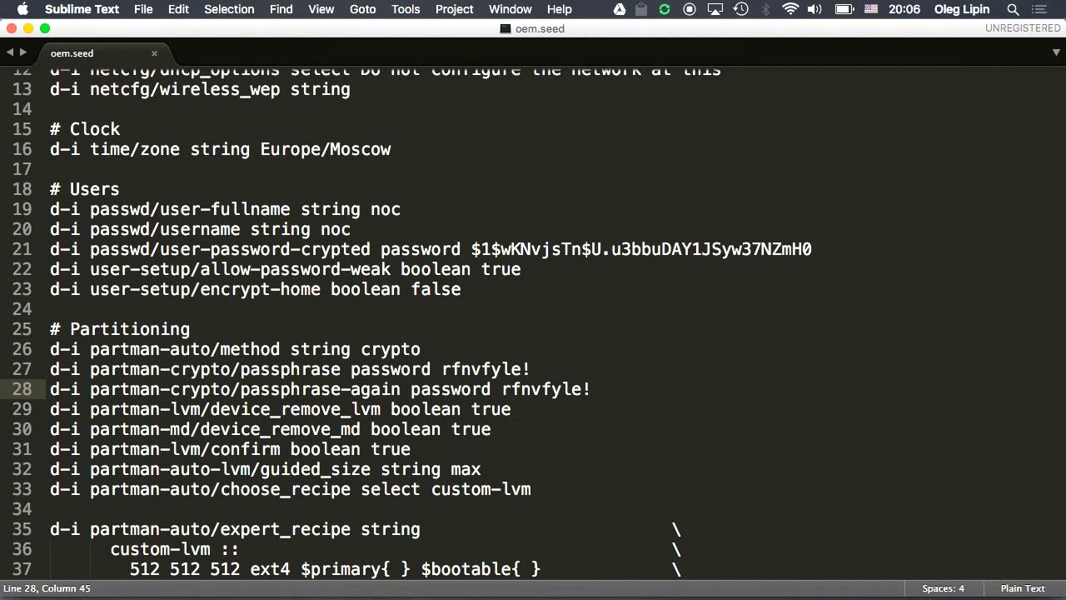
# - Highlight the value crypto on the partman-auto/method line
pyautogui.click(492, 369)
pyautogui.press('Up')
pyautogui.press('Up')
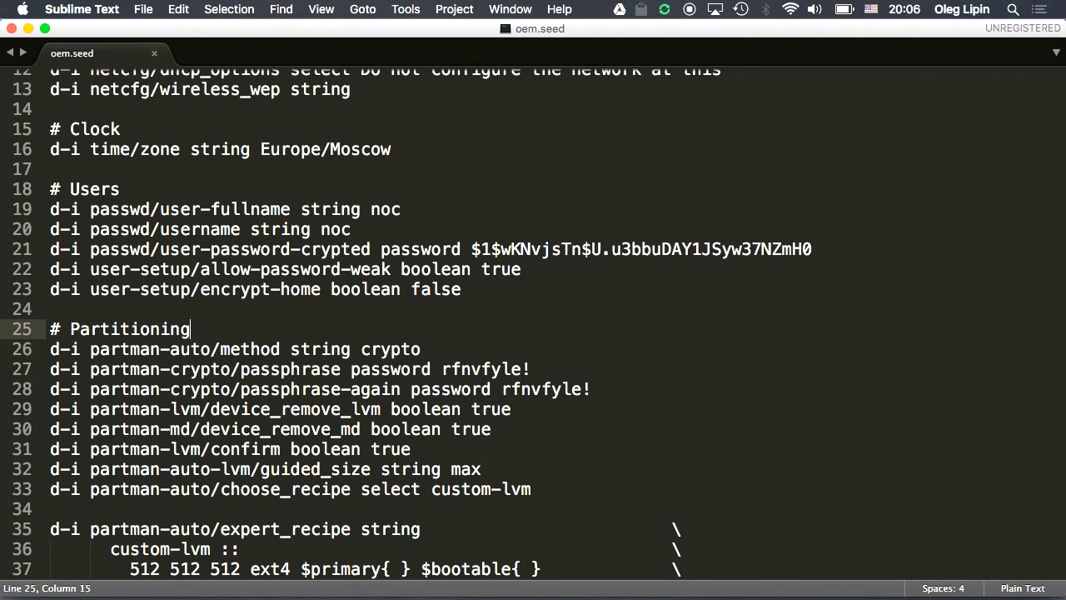
pyautogui.press('Down')
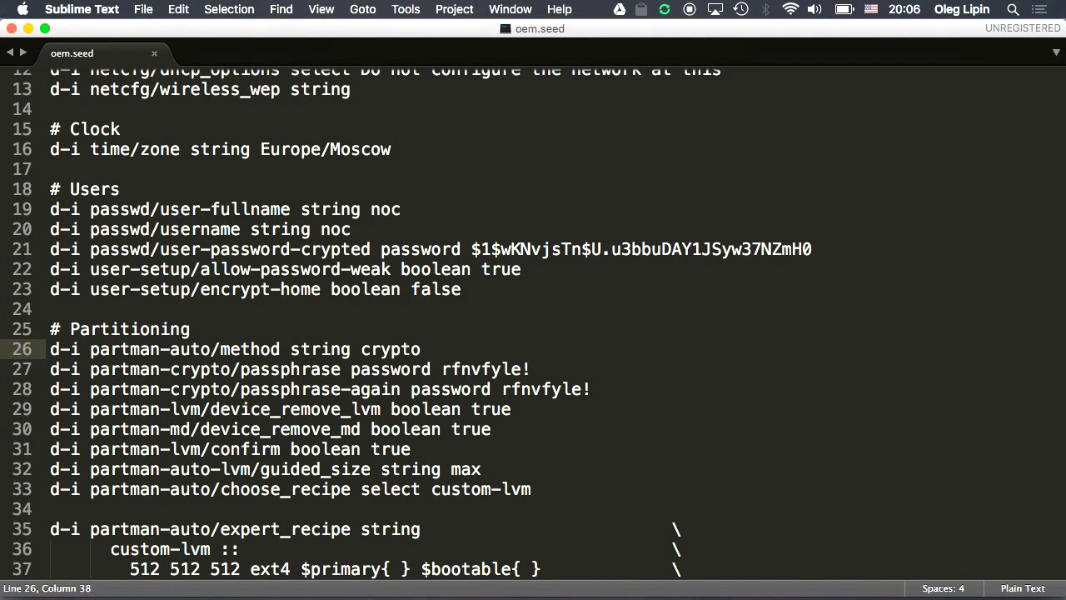
pyautogui.hotkey('shift', 'Left')
pyautogui.hotkey('shift', 'Left')
pyautogui.hotkey('shift', 'Left')
pyautogui.hotkey('shift', 'Left')
pyautogui.hotkey('shift', 'Left')
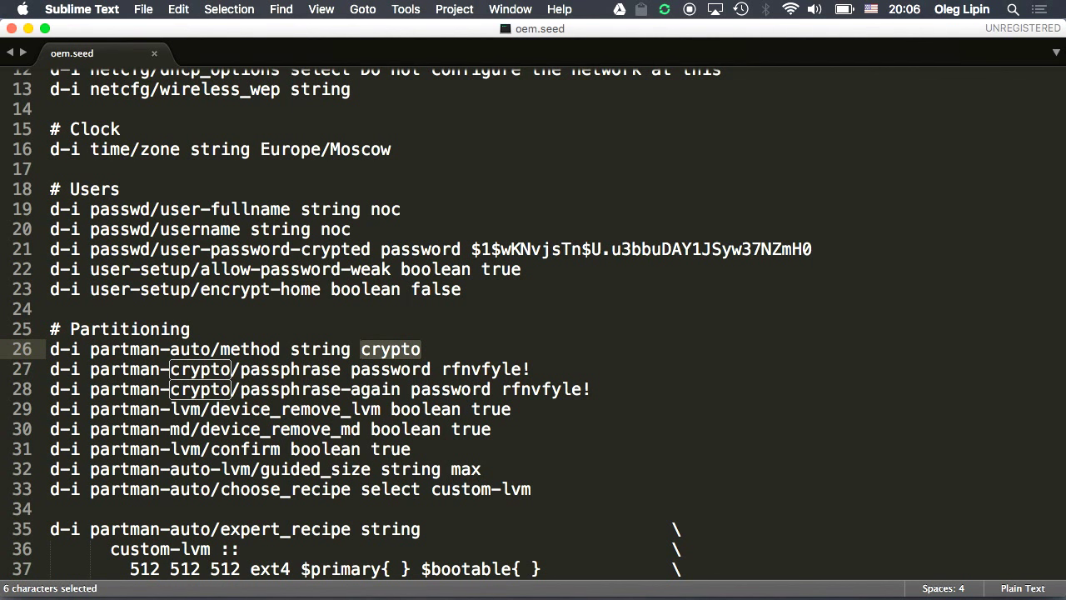
# - Examine the partman-crypto/passphrase line through to the end of its passphrase value
pyautogui.press('Down')
pyautogui.press('Right')
pyautogui.press('Right')
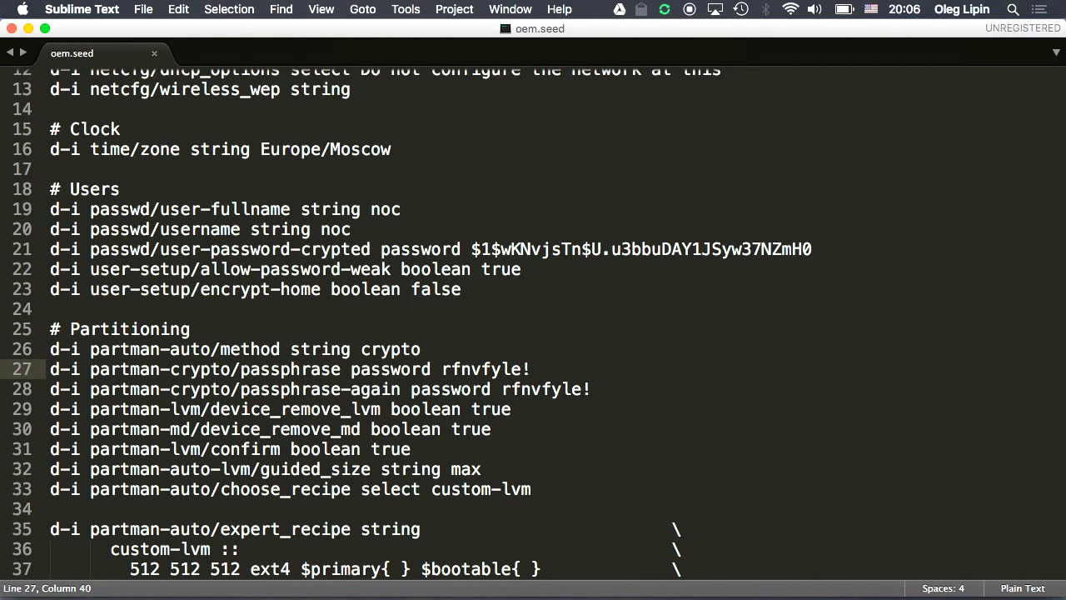
pyautogui.press('Right')
pyautogui.press('Right')
pyautogui.press('Right')
pyautogui.press('Right')
pyautogui.press('Right')
pyautogui.press('Right')
pyautogui.press('Right')
pyautogui.press('Right')
pyautogui.press('Right')
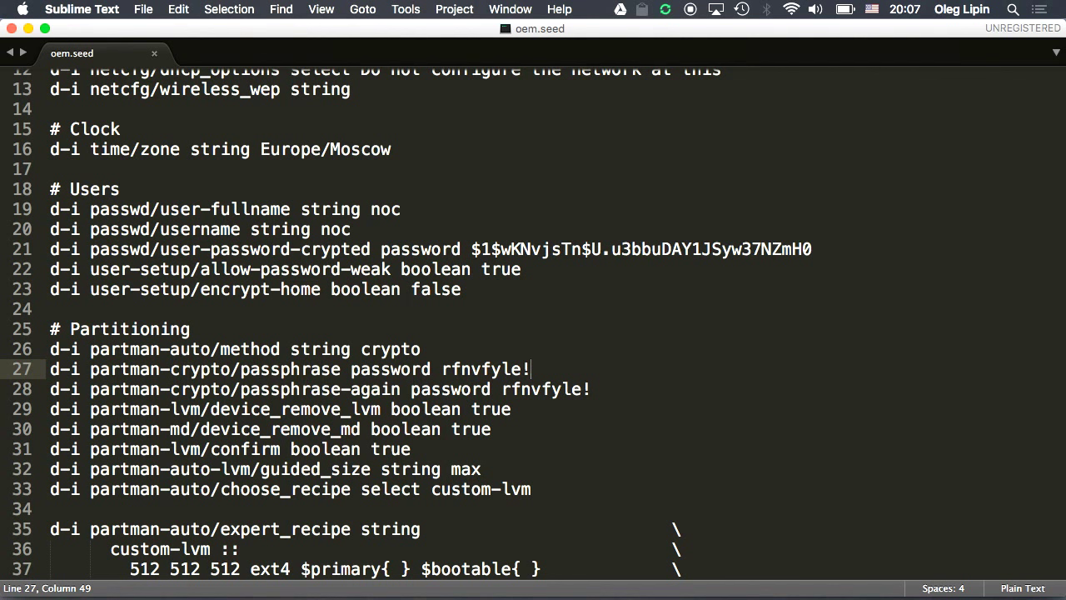
# - Compare the encrypted user password value with the two partman-crypto passphrase lines, highlighting the encrypted value
pyautogui.press('Down')
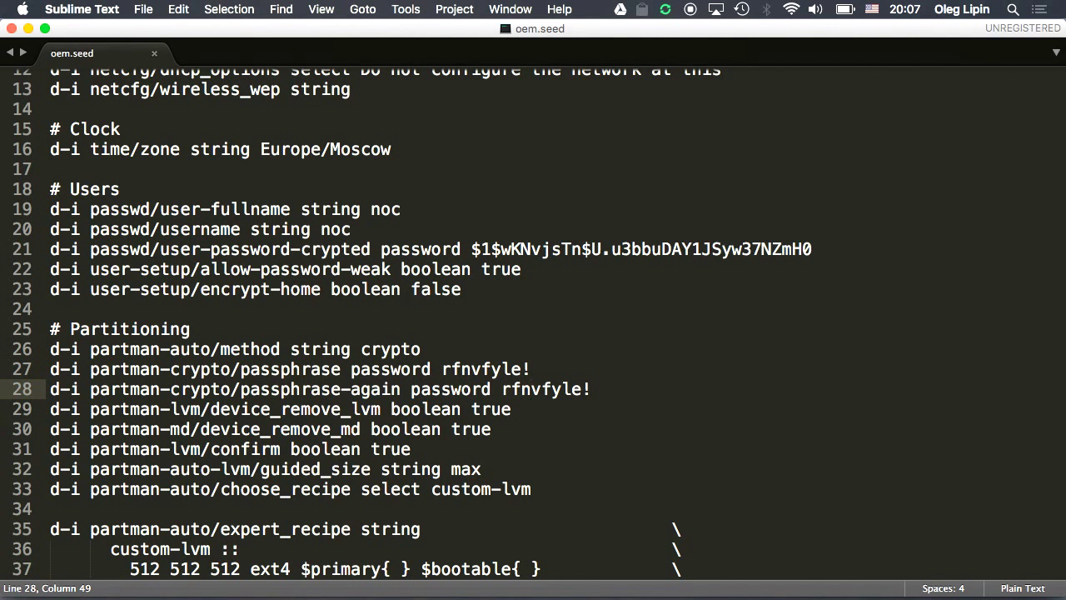
pyautogui.moveTo(470, 249); pyautogui.dragTo(801, 249)
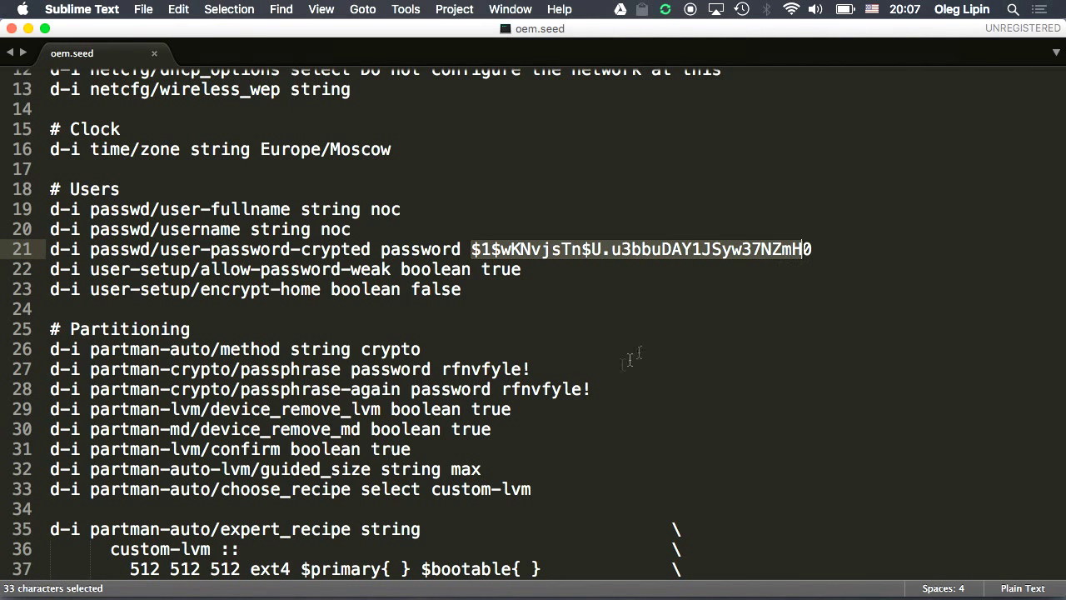
pyautogui.click(522, 369)
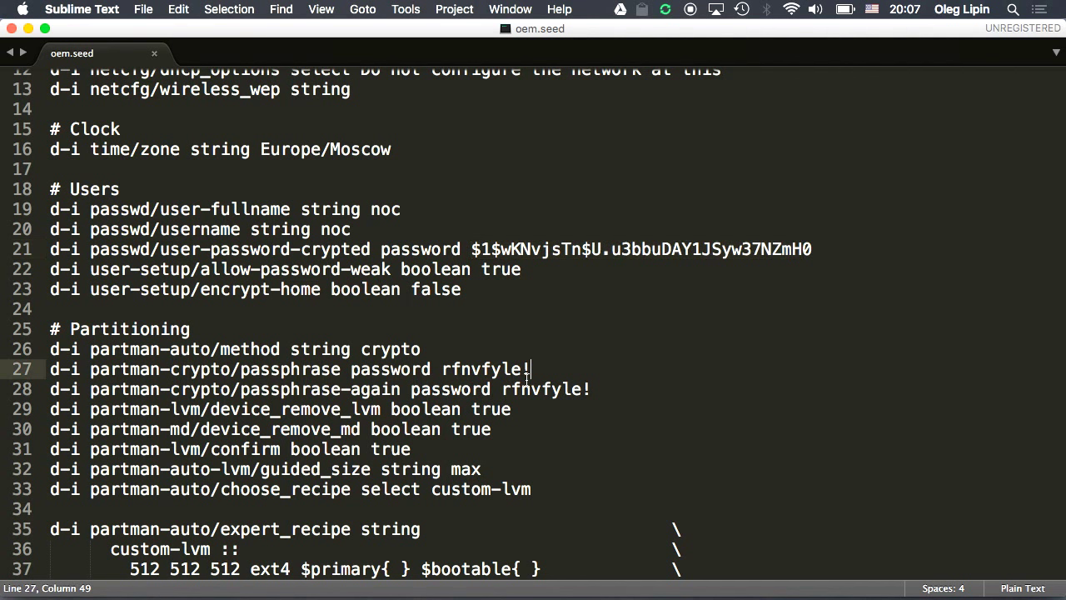
pyautogui.click(528, 389)
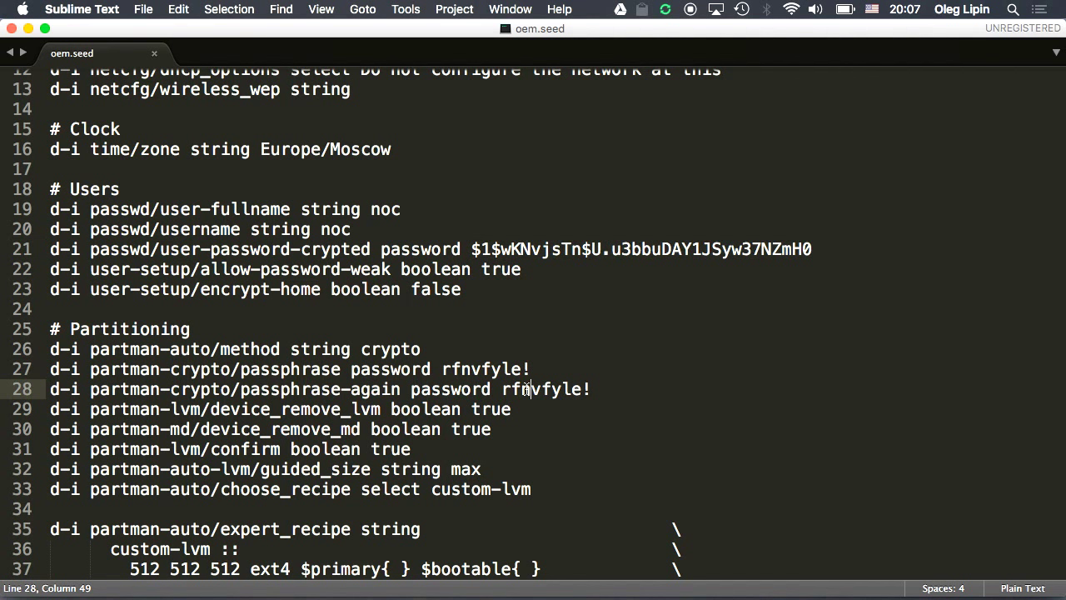
# - Examine the device_remove_lvm, device_remove_md and partman-lvm/confirm lines in the Partitioning section
pyautogui.click(480, 409)
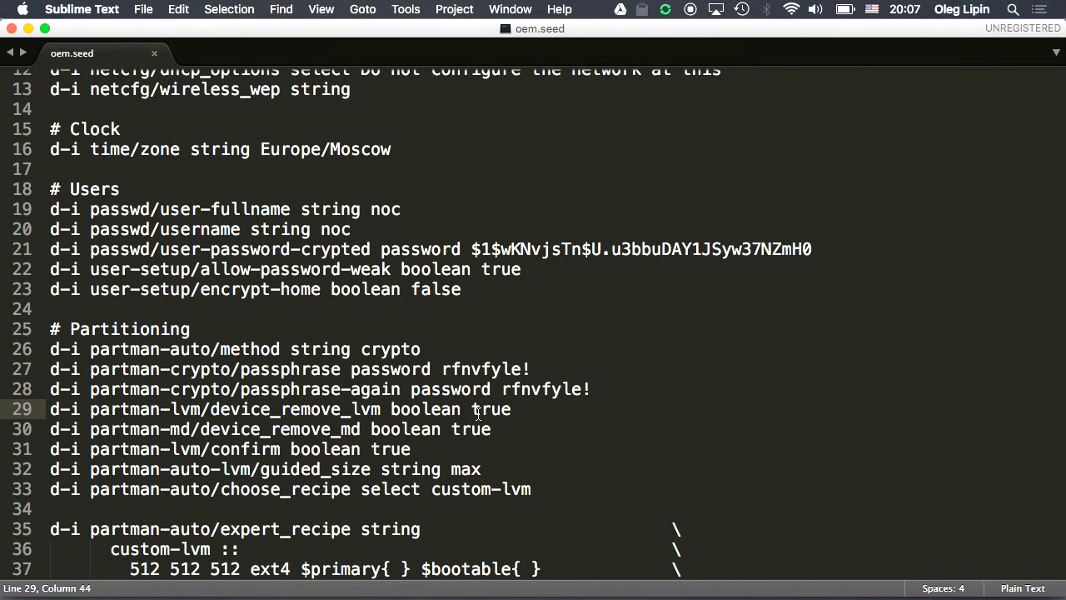
pyautogui.click(472, 429)
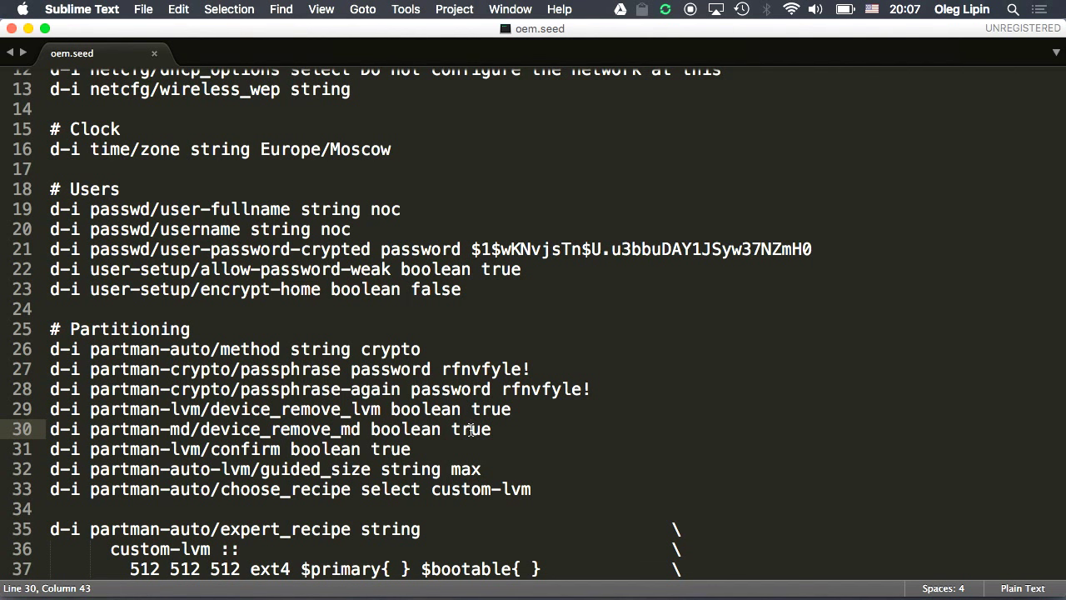
pyautogui.click(400, 449)
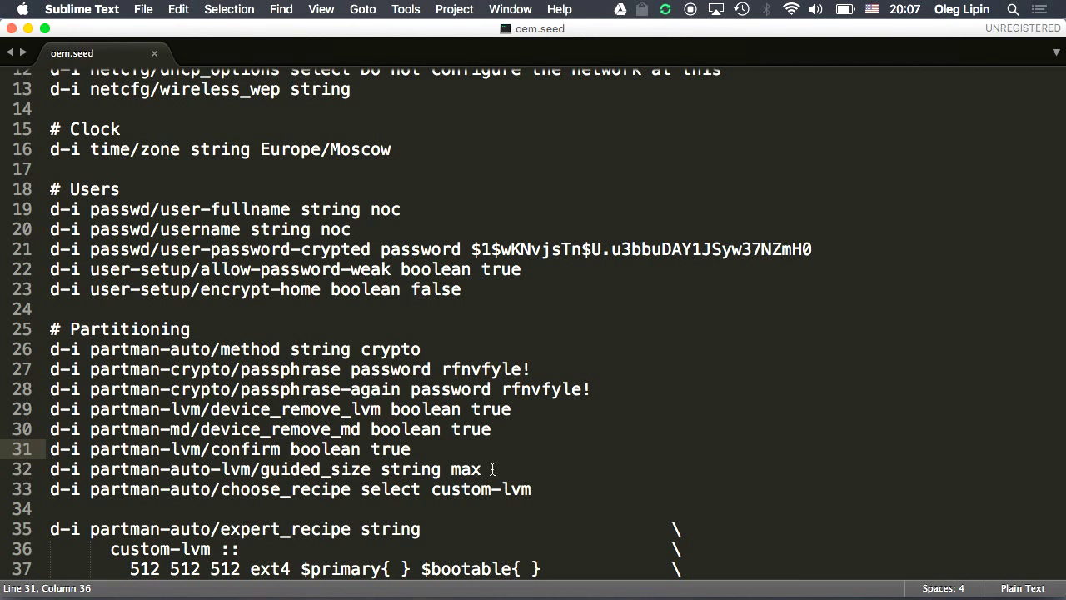
# - Highlight the whole partman-auto-lvm/guided_size line
pyautogui.click(483, 469)
pyautogui.moveTo(483, 469); pyautogui.dragTo(38, 469)
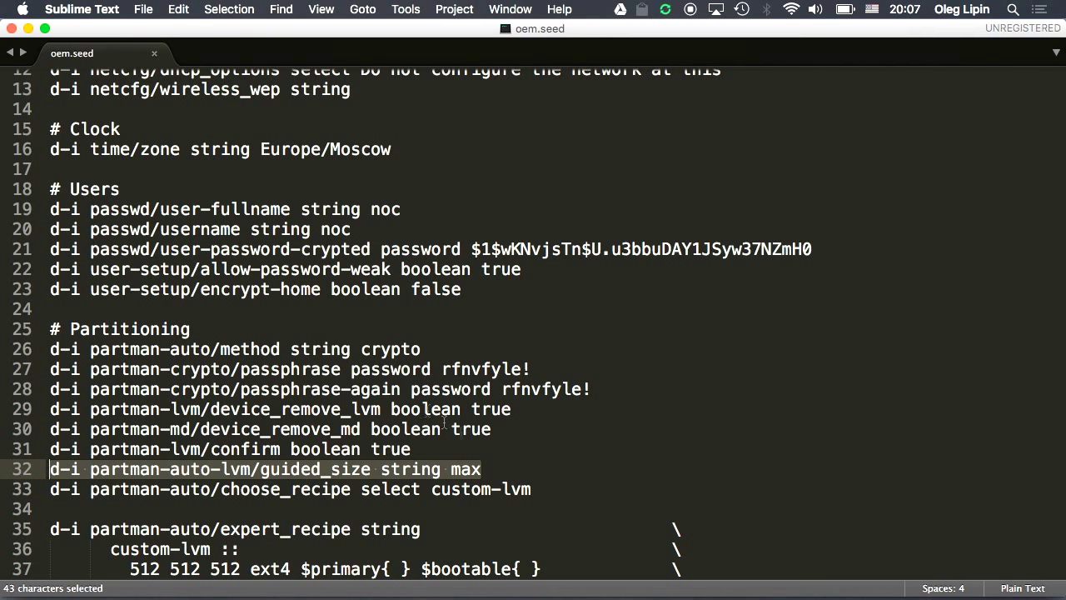
pyautogui.scroll(-5, 502, 451)
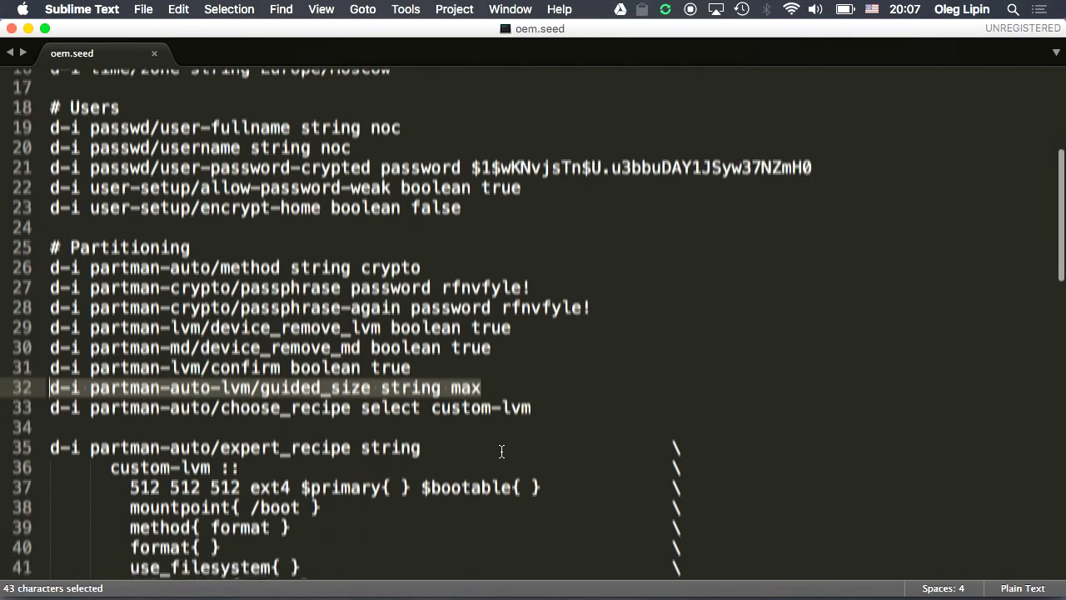
# - Highlight the recipe name custom-lvm on the partman-auto/choose_recipe line, with the expert recipe in view
pyautogui.doubleClick(456, 385)
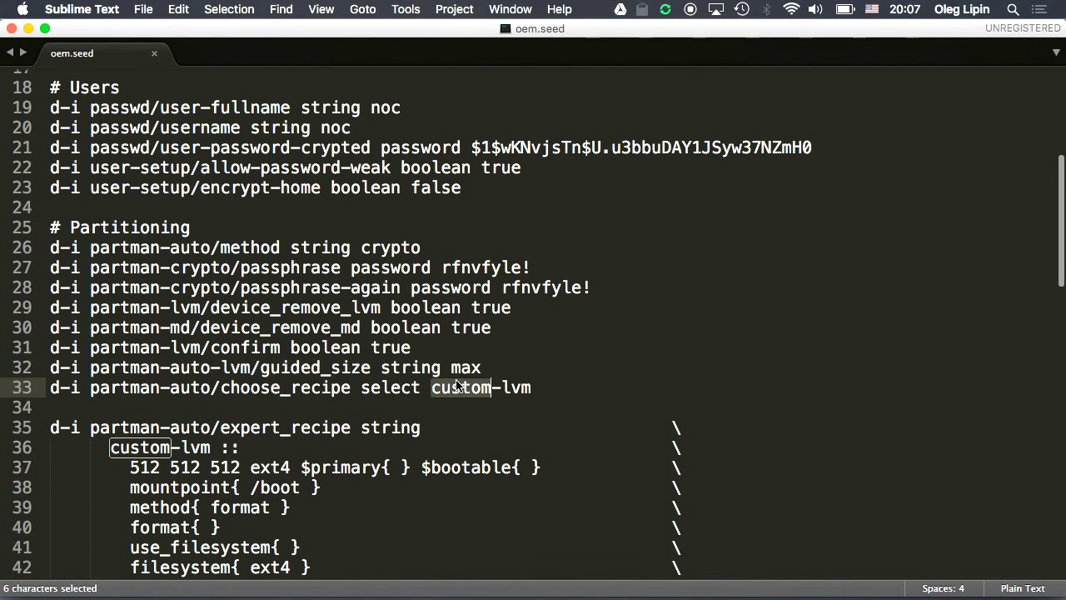
pyautogui.scroll(-6, 456, 386)
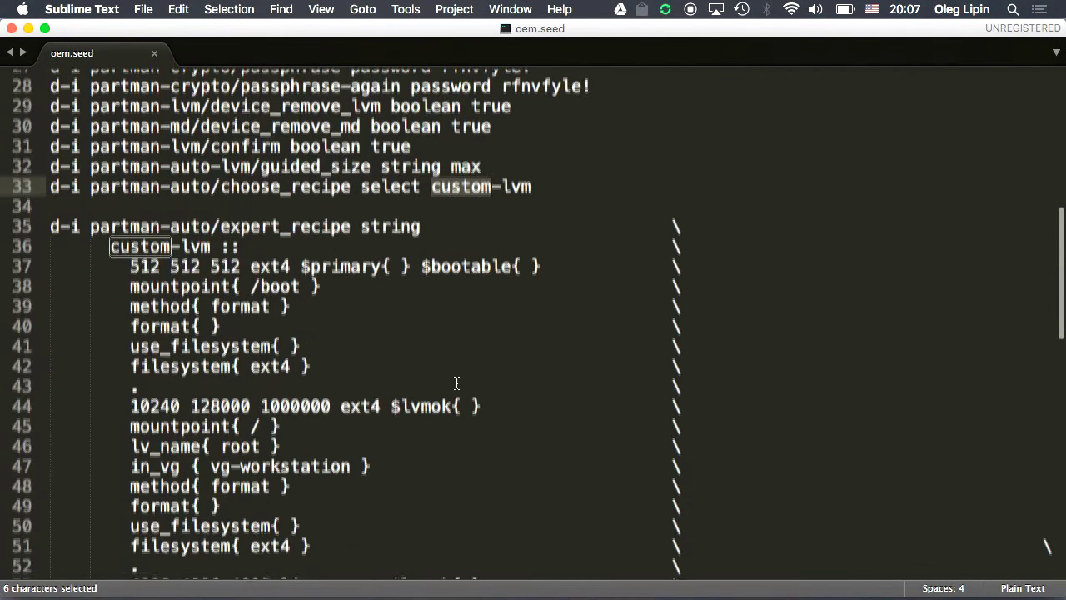
pyautogui.rightClick(456, 386)
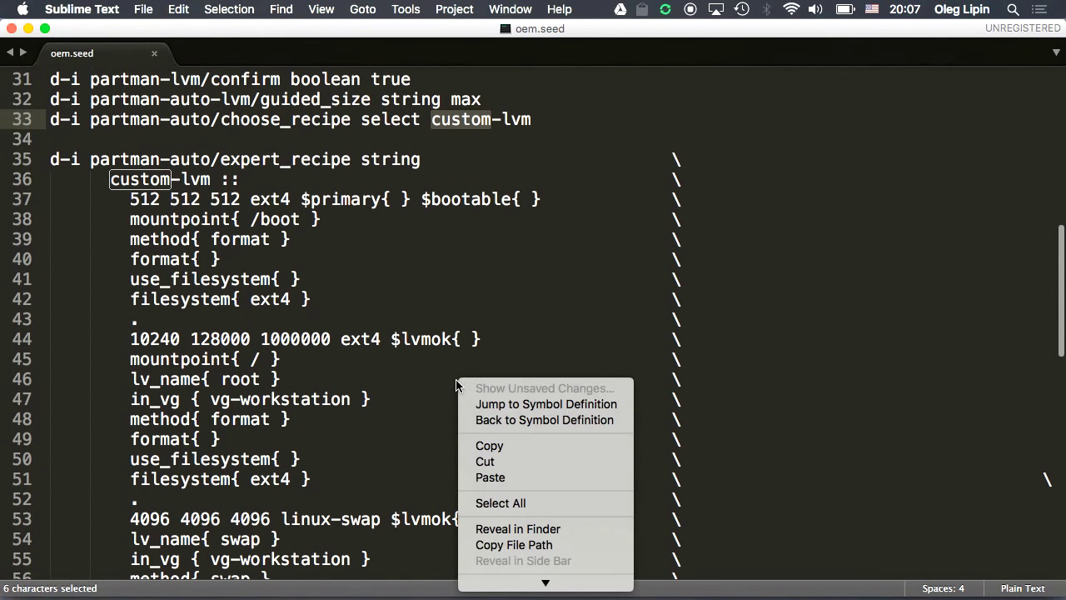
pyautogui.click(385, 198)
pyautogui.click(461, 120)
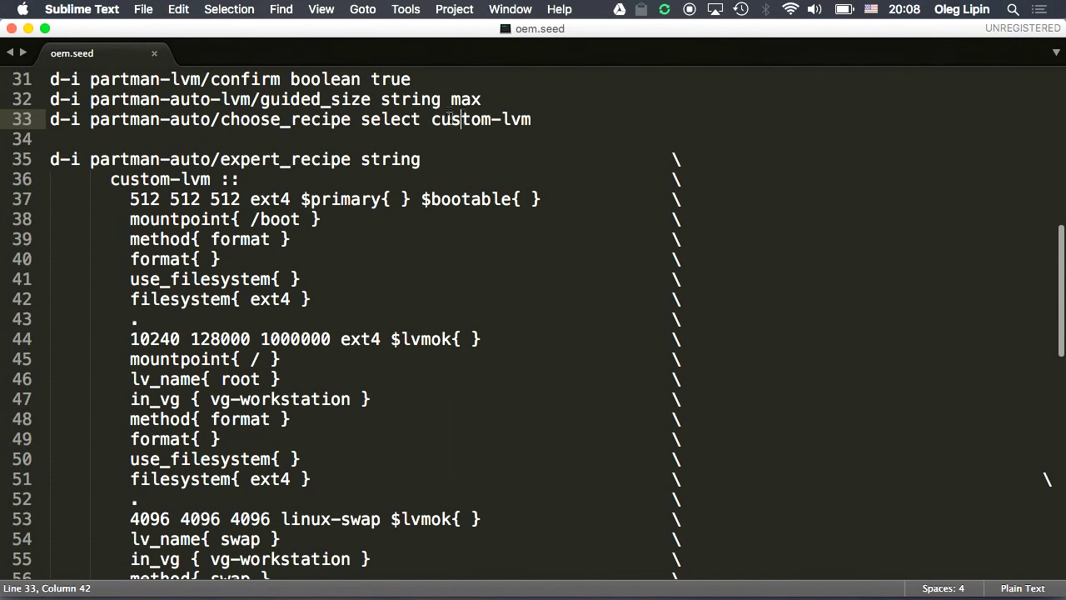
pyautogui.moveTo(442, 119); pyautogui.dragTo(532, 119)
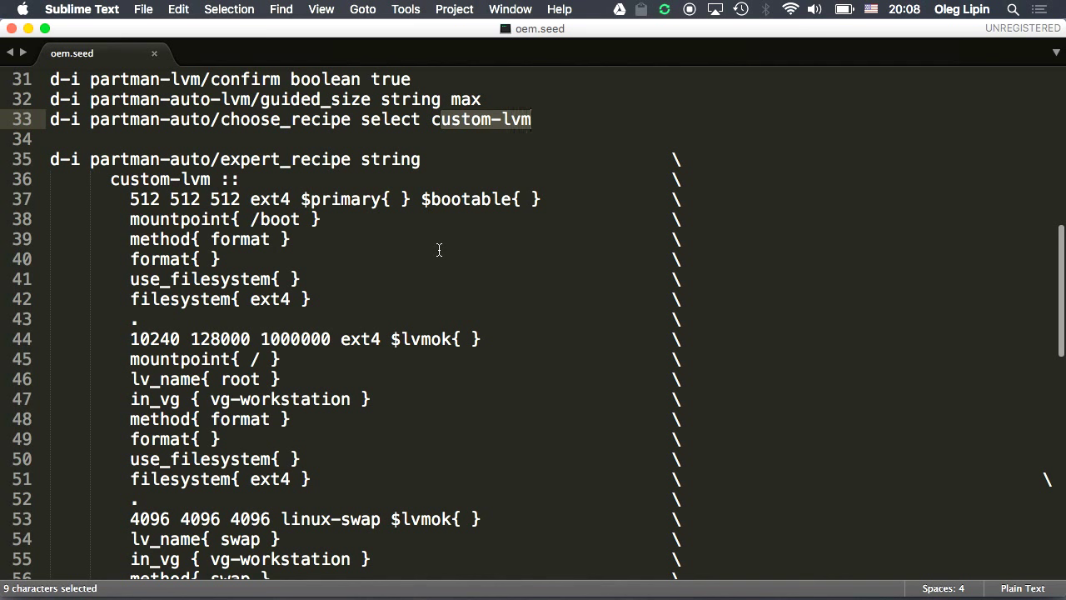
# - Highlight the /boot partition block of the custom-lvm recipe and examine its mountpoint and filesystem lines
pyautogui.moveTo(321, 299); pyautogui.dragTo(38, 198)
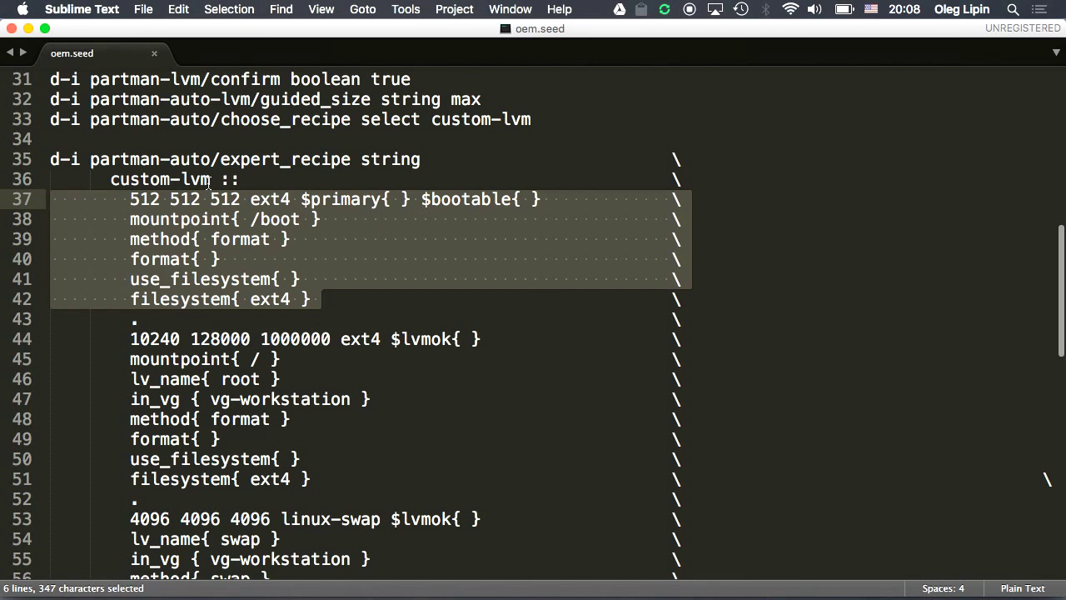
pyautogui.click(283, 219)
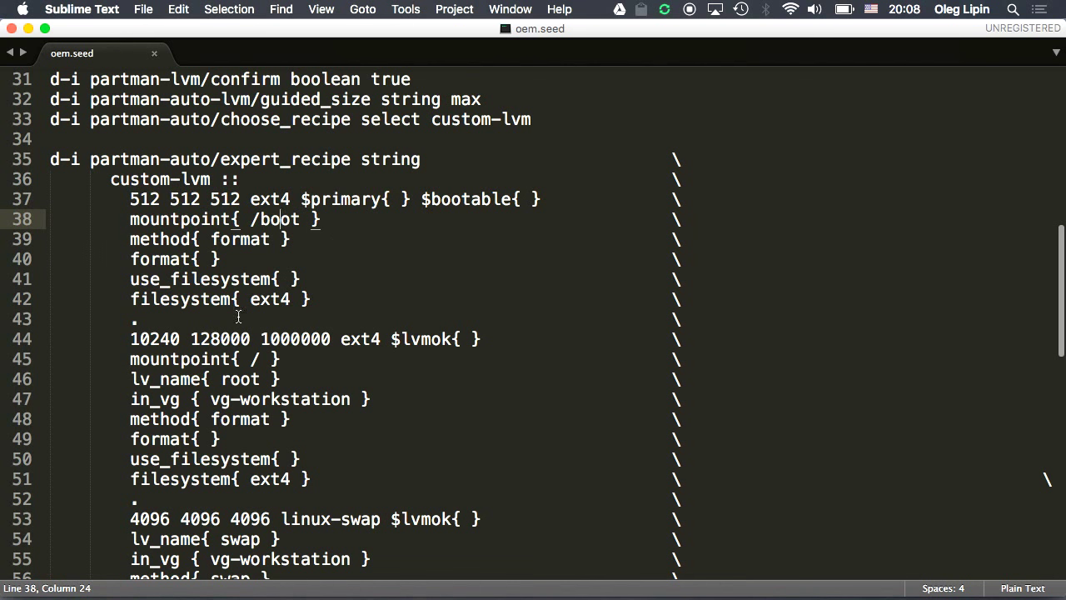
pyautogui.click(278, 298)
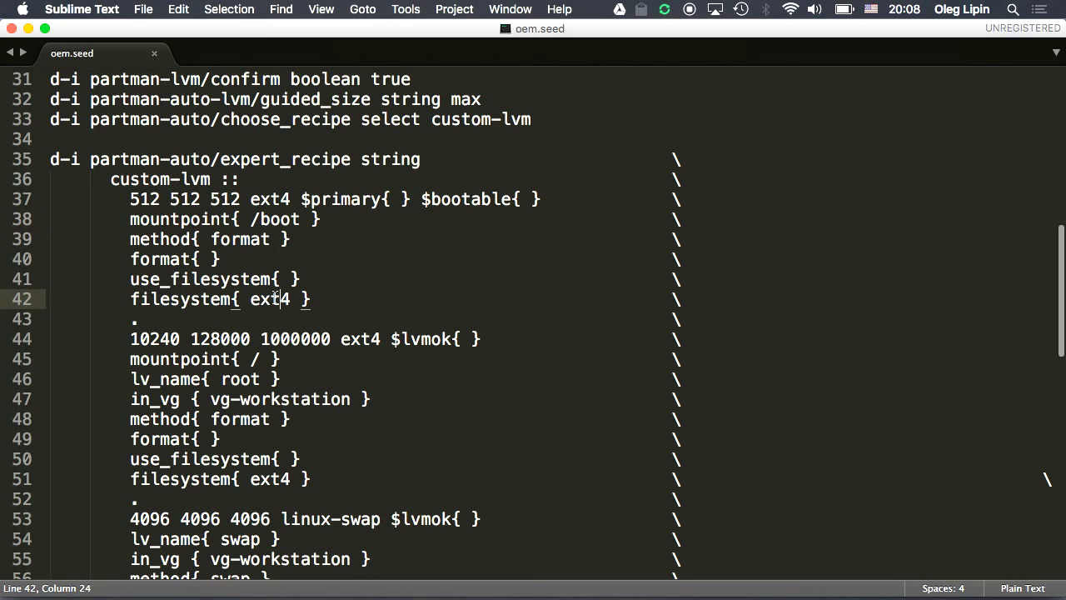
# - Highlight the root volume block of the recipe and examine its size values 128000 and 1000000
pyautogui.scroll(-5, 456, 277)
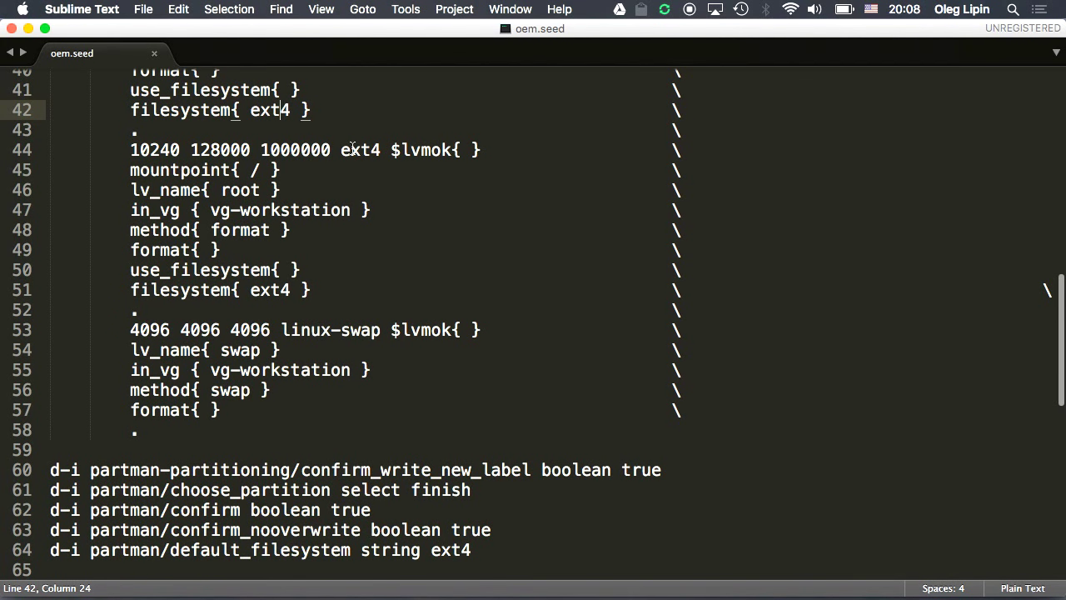
pyautogui.moveTo(332, 289); pyautogui.dragTo(7, 154)
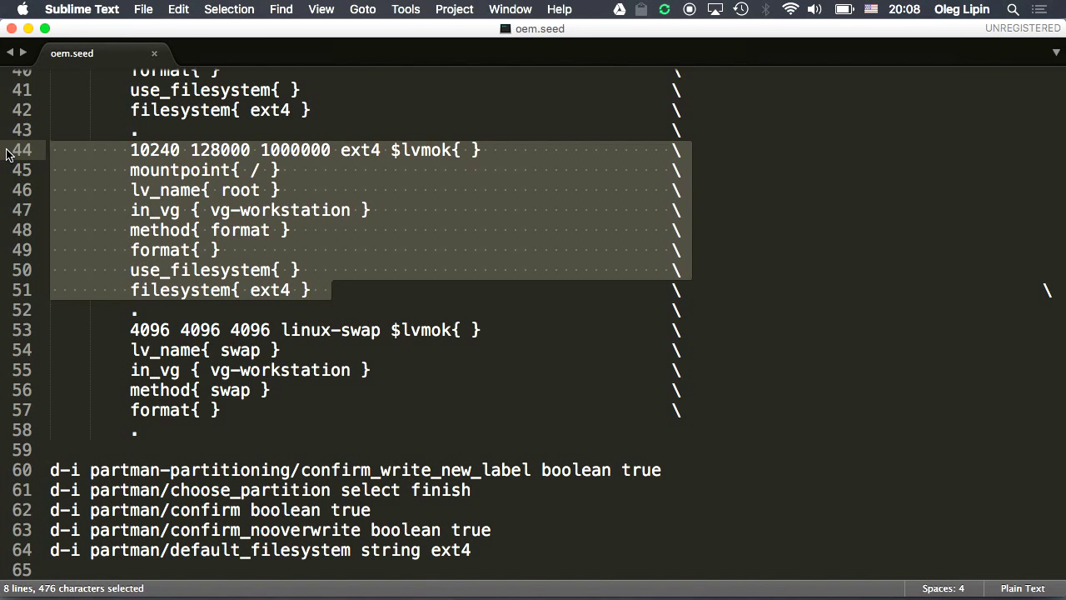
pyautogui.click(300, 150)
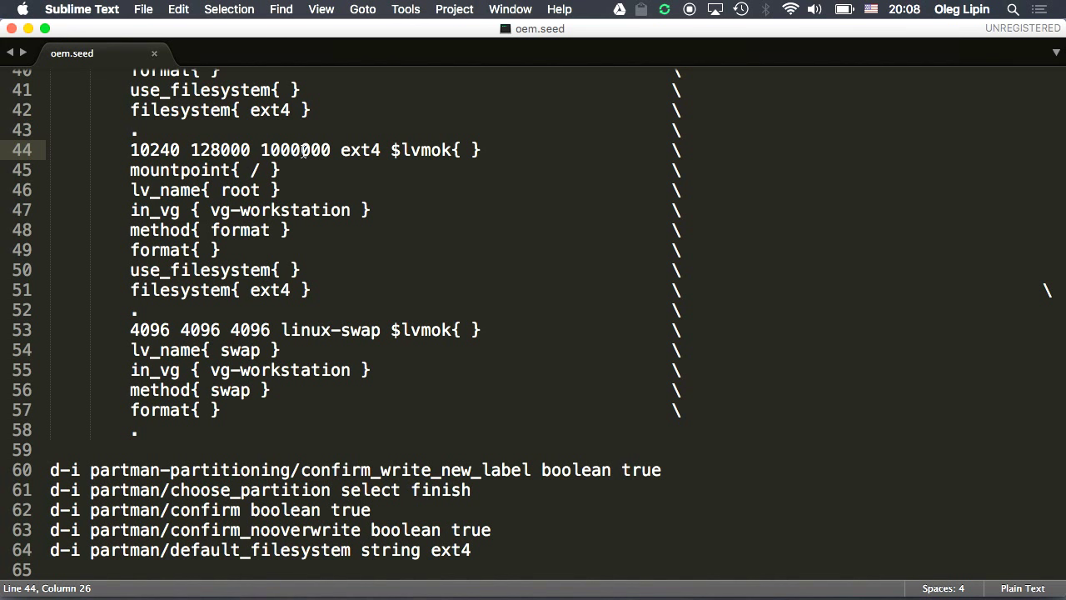
pyautogui.doubleClick(209, 151)
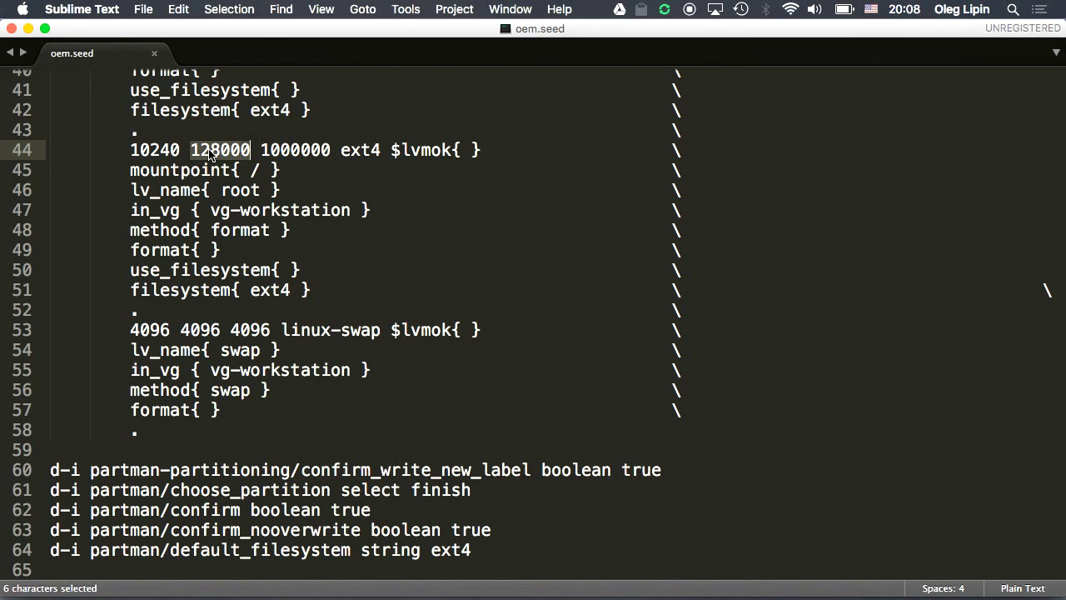
pyautogui.doubleClick(311, 154)
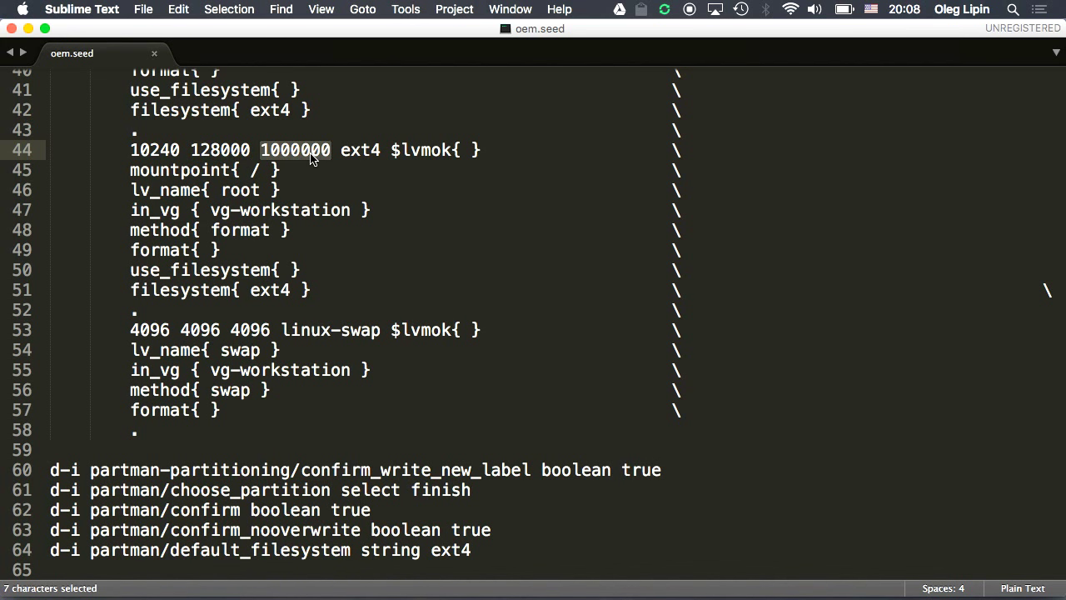
pyautogui.click(220, 157)
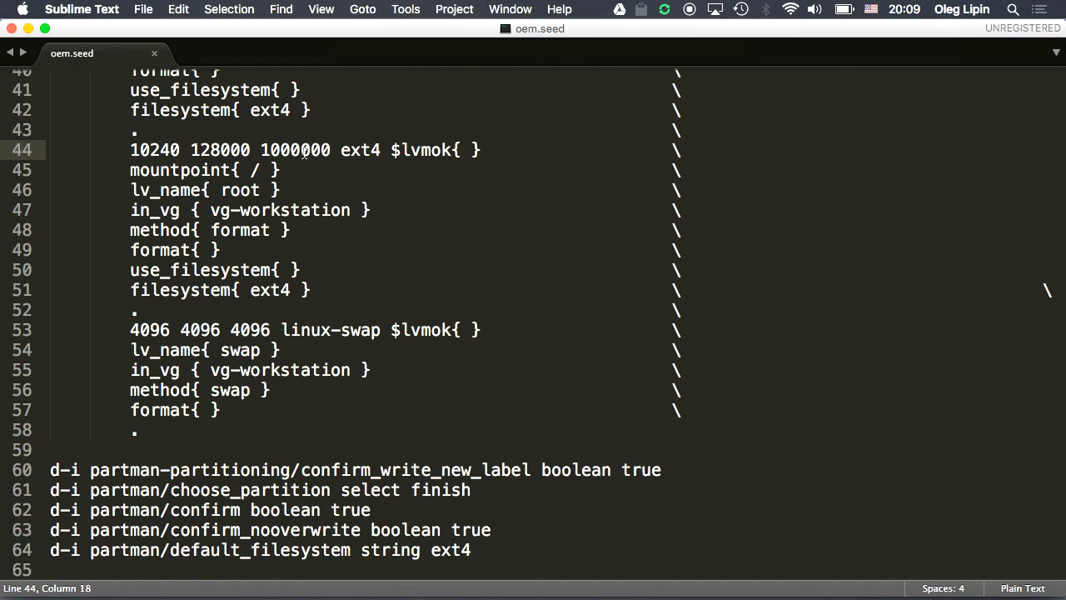
# - Examine the root volume's mountpoint and format method, highlighting the volume group name vg-workstation
pyautogui.click(260, 171)
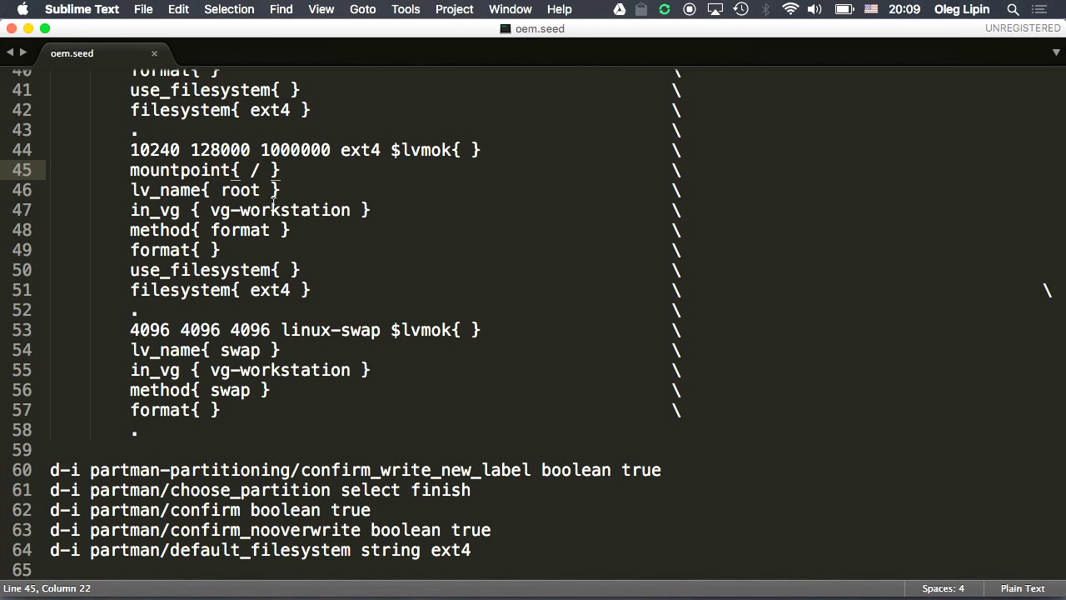
pyautogui.moveTo(210, 210); pyautogui.dragTo(350, 211)
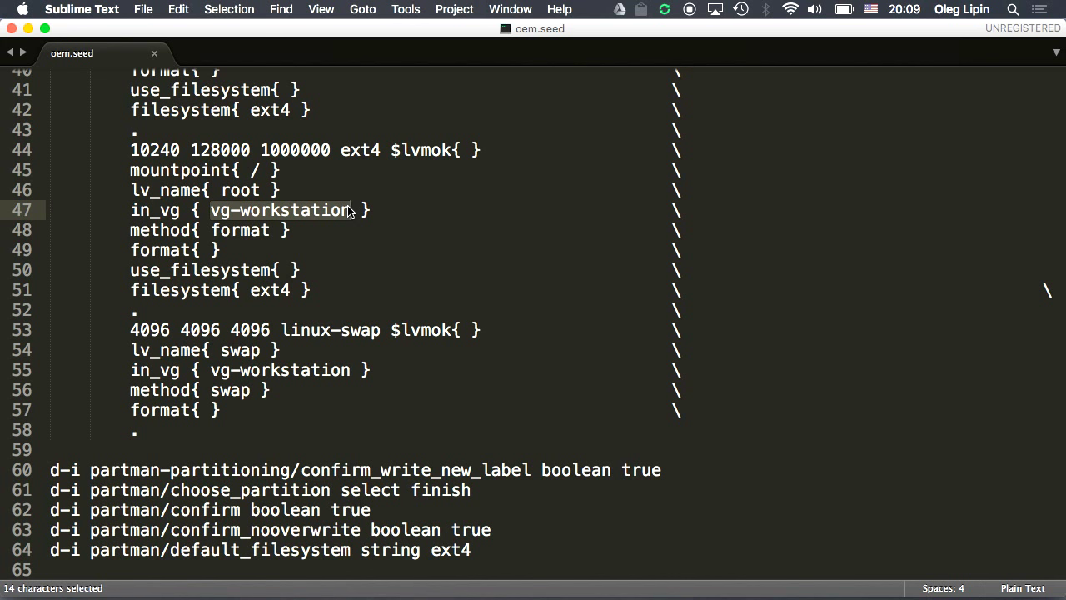
pyautogui.click(238, 230)
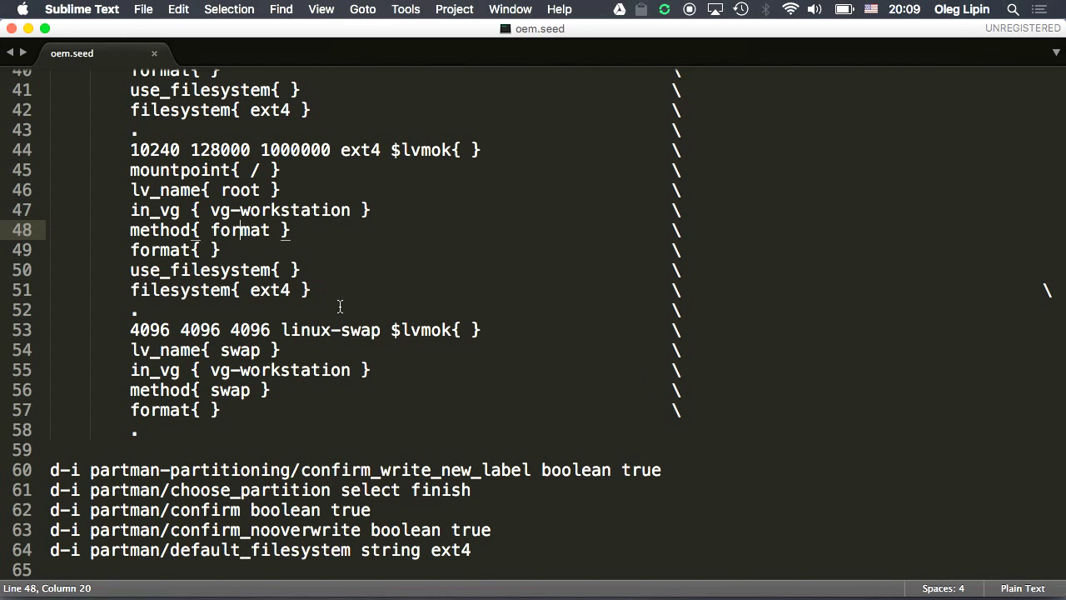
# - Highlight the linux-swap volume block of the recipe, from its size line through its format line
pyautogui.moveTo(131, 330); pyautogui.dragTo(244, 417)
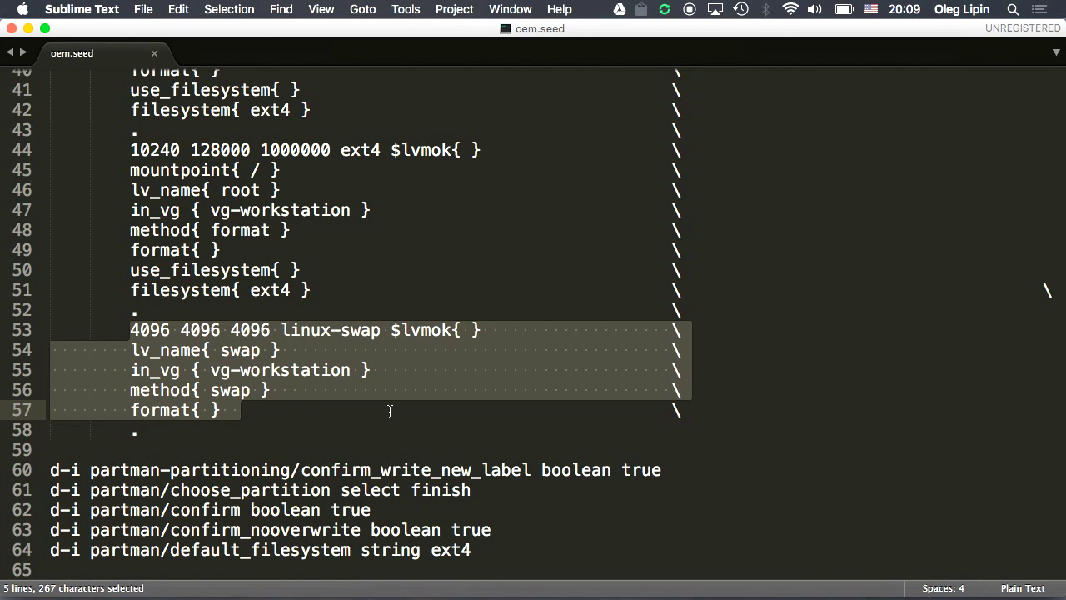
pyautogui.click(437, 444)
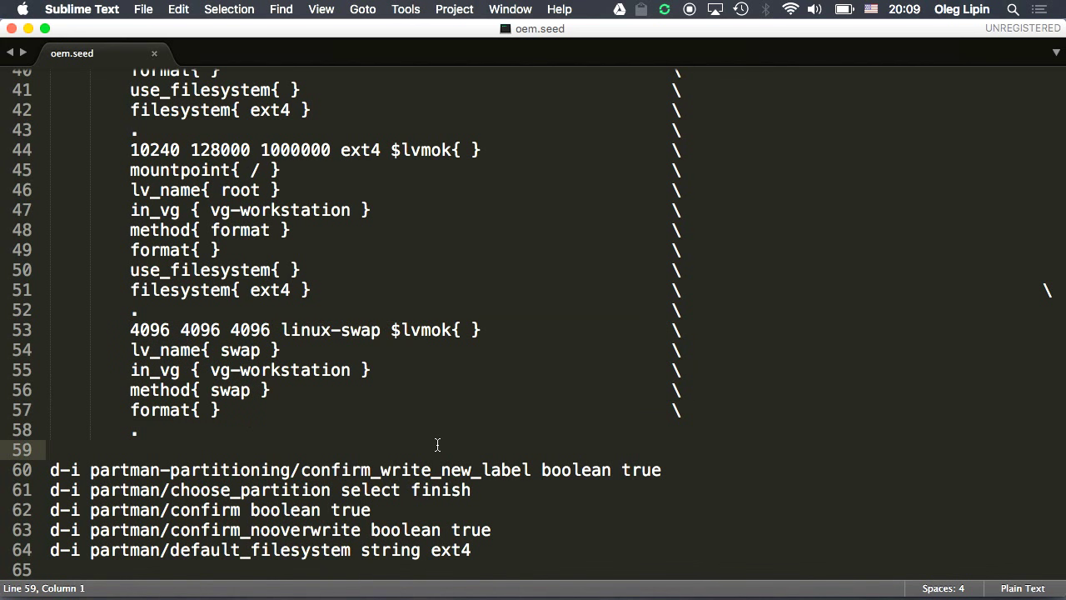
# - Examine the partman confirmation lines below the recipe, from confirm_write_new_label through default_filesystem
pyautogui.click(438, 469)
pyautogui.scroll(-1, 438, 470)
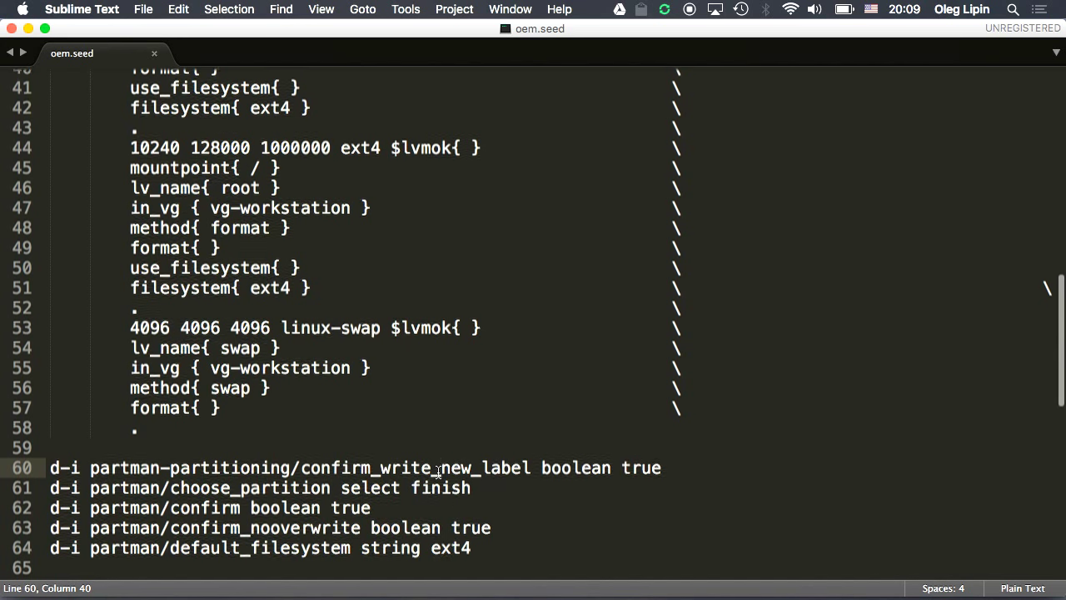
pyautogui.scroll(-6, 438, 471)
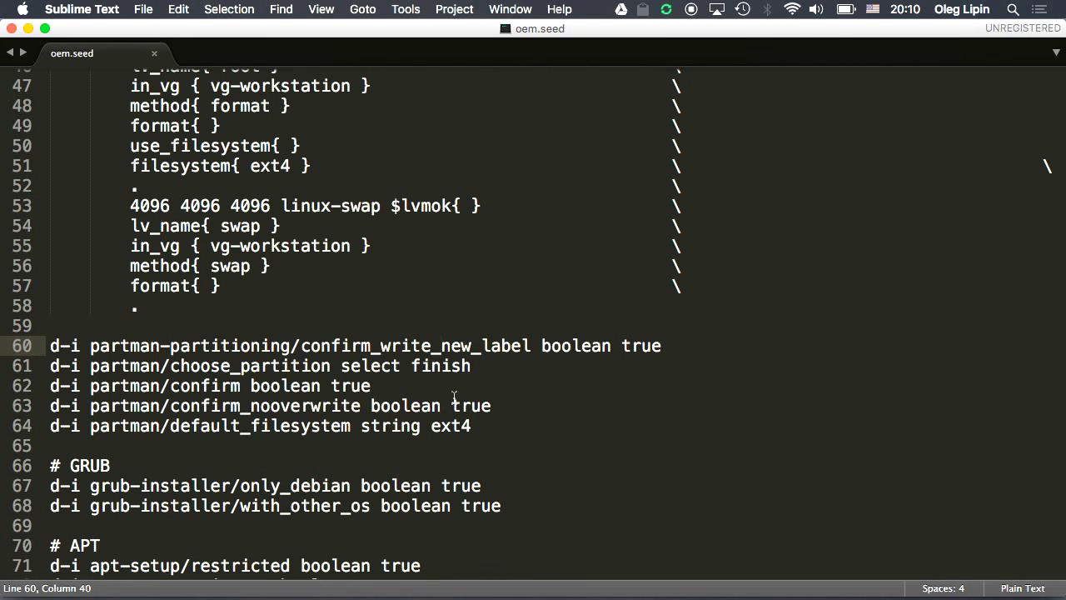
pyautogui.scroll(3, 454, 397)
pyautogui.scroll(-5, 454, 397)
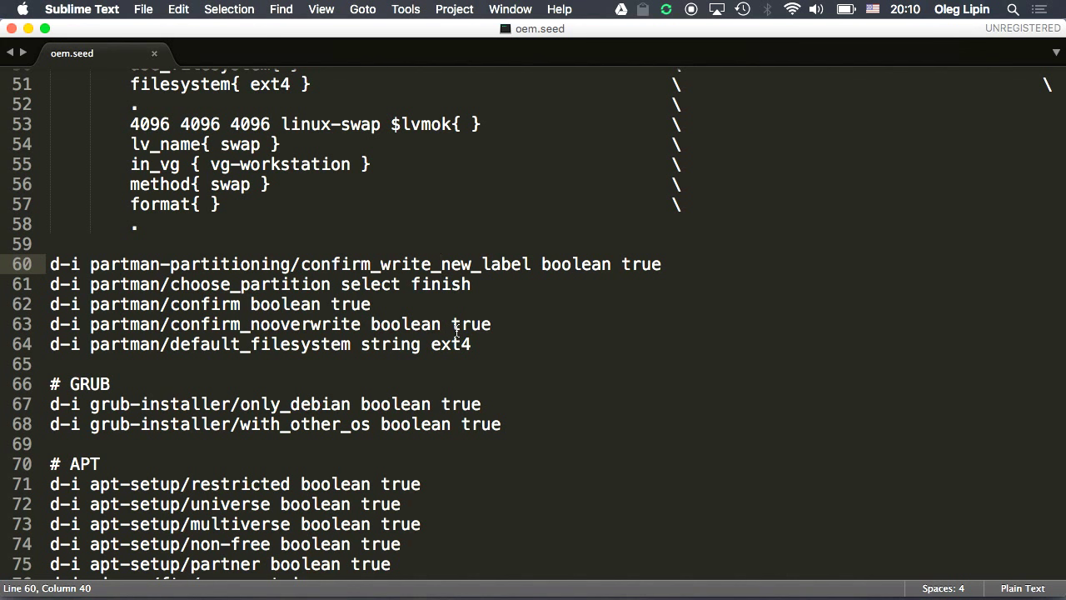
# - Highlight the two grub-installer lines in the GRUB section and examine the with_other_os setting
pyautogui.scroll(-5, 456, 330)
pyautogui.scroll(2, 456, 330)
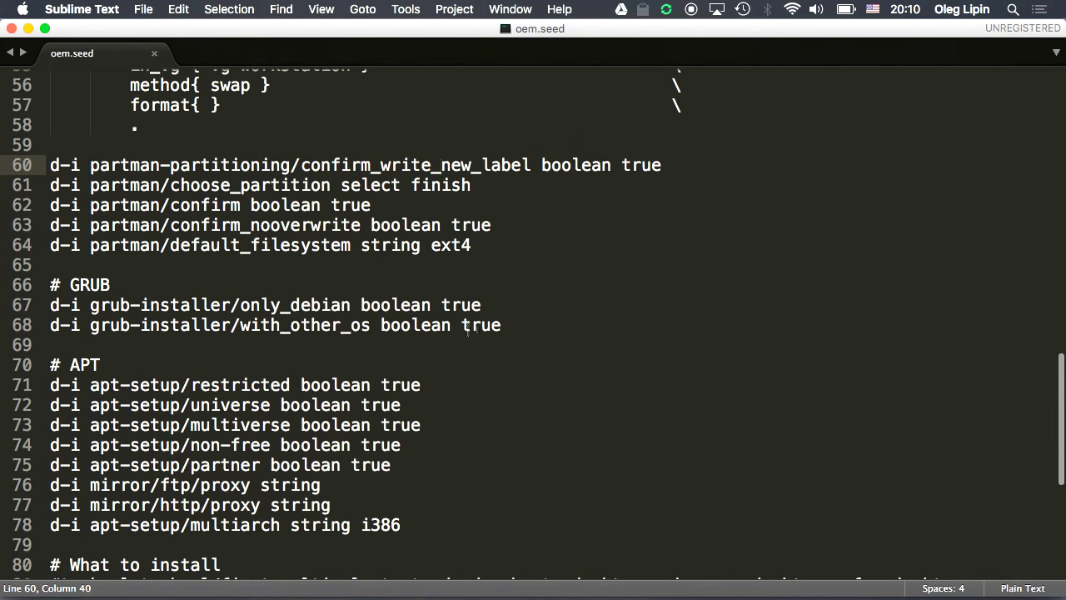
pyautogui.moveTo(525, 330); pyautogui.dragTo(4, 302)
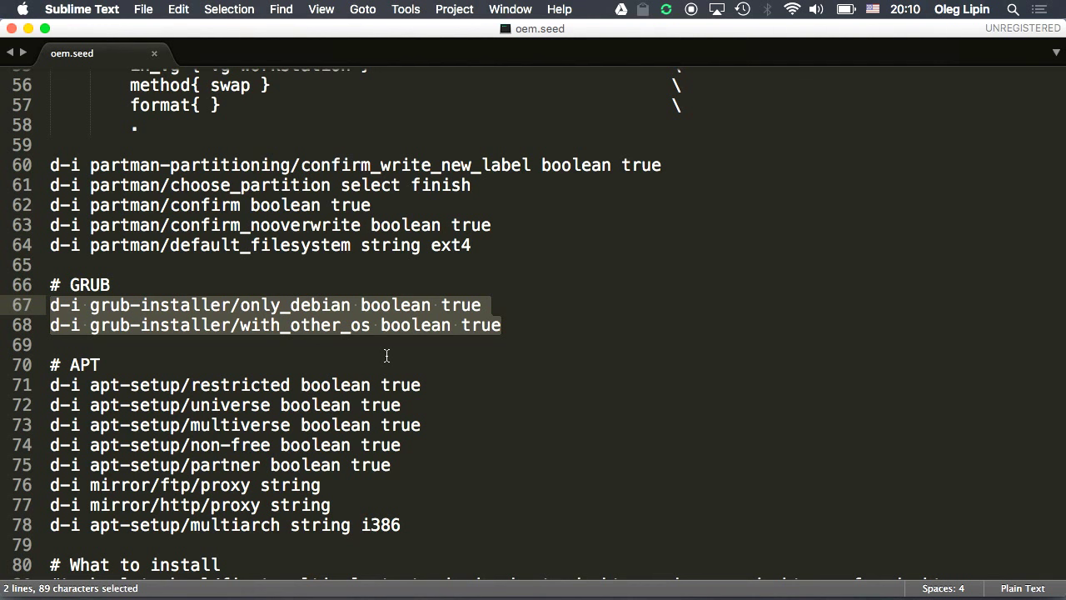
pyautogui.click(350, 327)
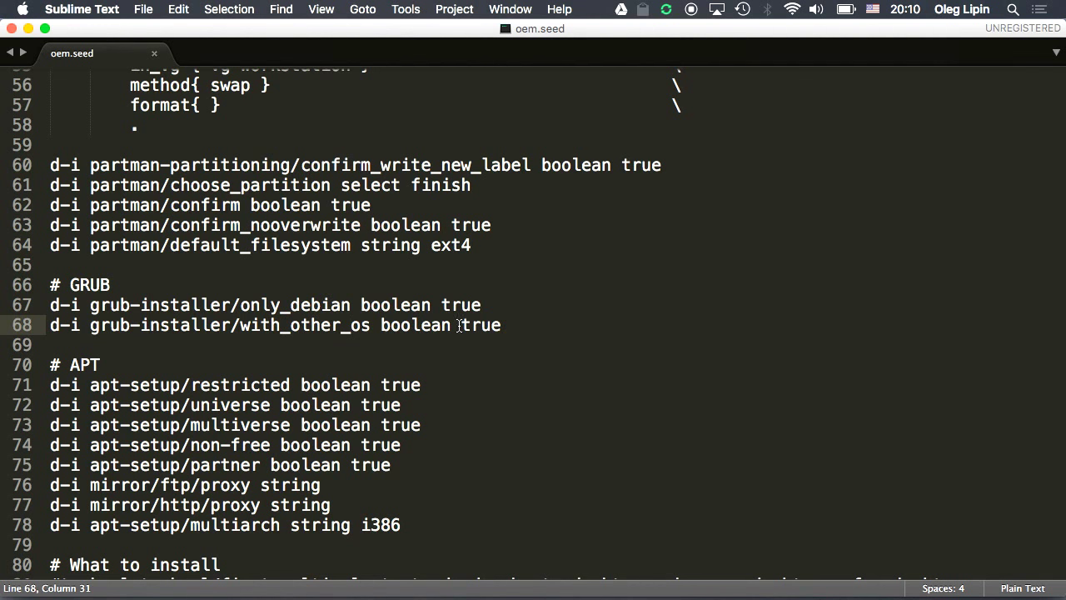
# - Highlight the five repository lines in the APT section, from restricted through partner, and examine the non-free line
pyautogui.scroll(-4, 382, 396)
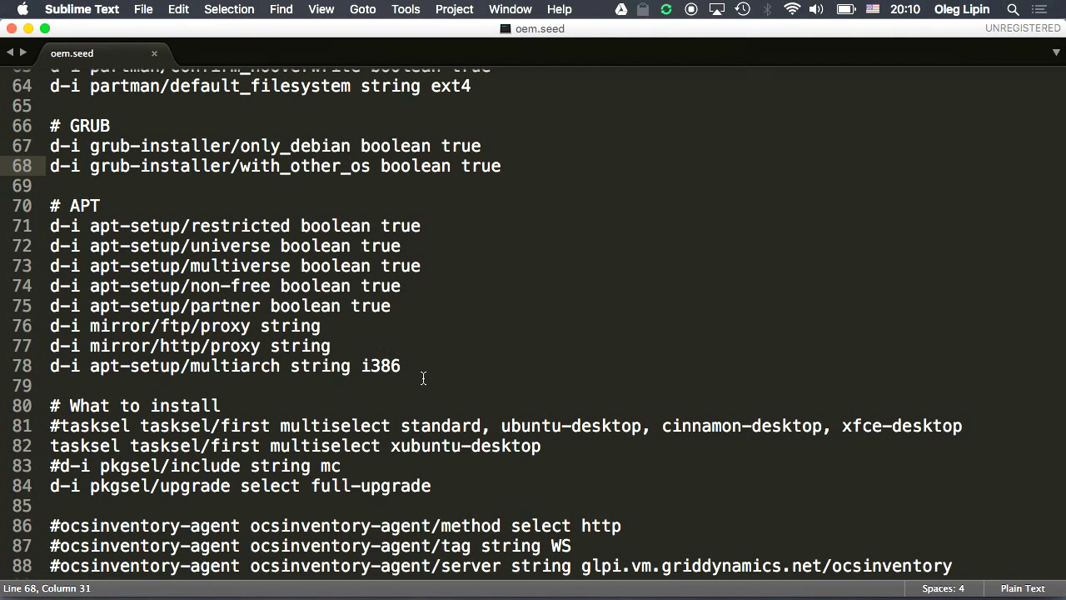
pyautogui.click(407, 305)
pyautogui.moveTo(407, 305); pyautogui.dragTo(4, 230)
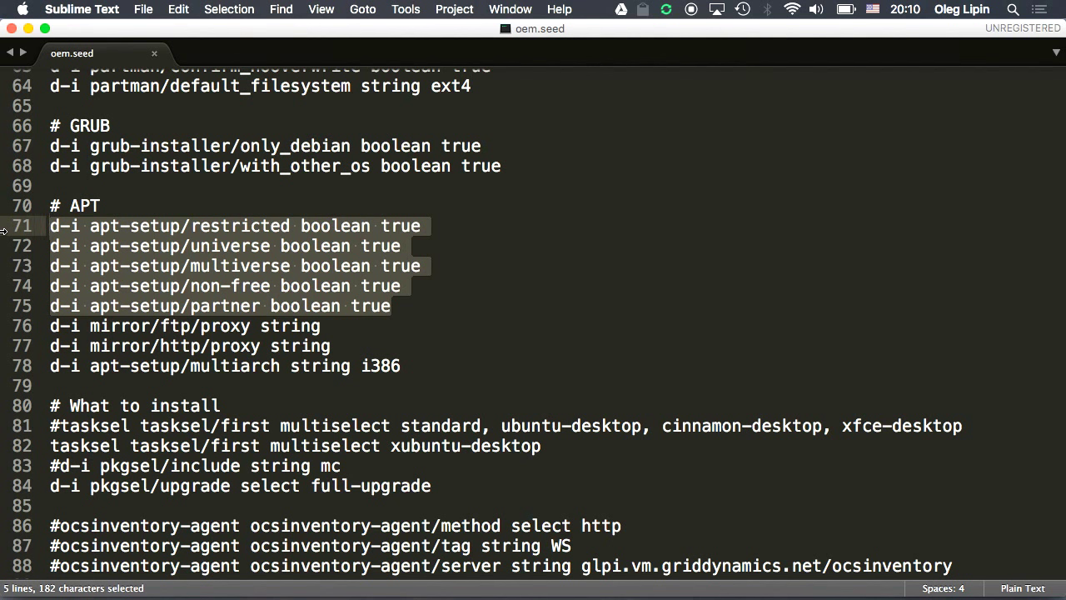
pyautogui.click(212, 286)
pyautogui.click(180, 285)
pyautogui.click(191, 286)
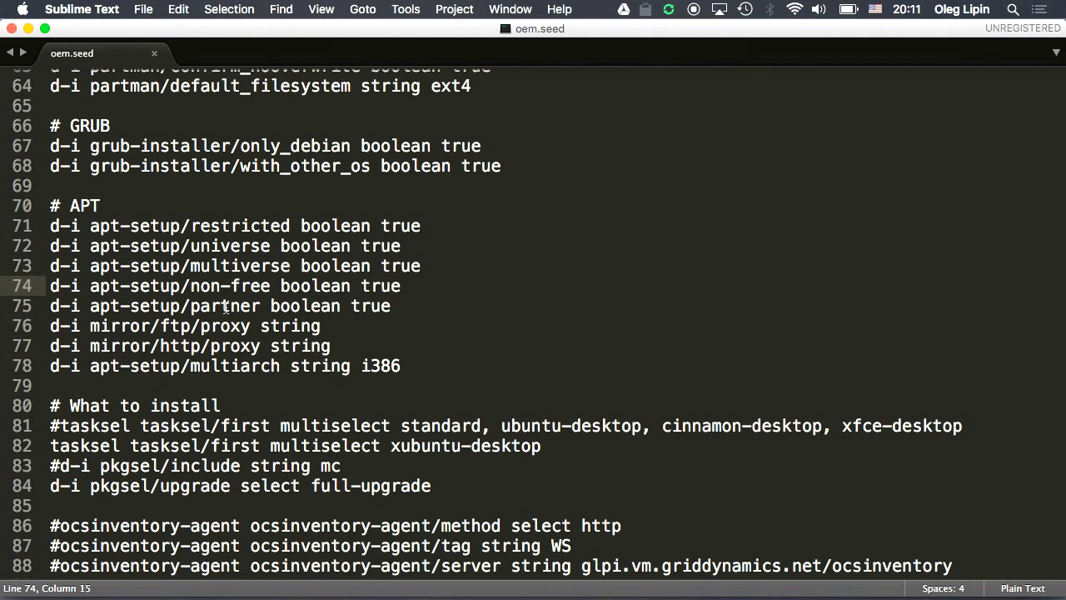
# - Highlight the partner repository name and the whole group of five APT repository lines again
pyautogui.doubleClick(225, 306)
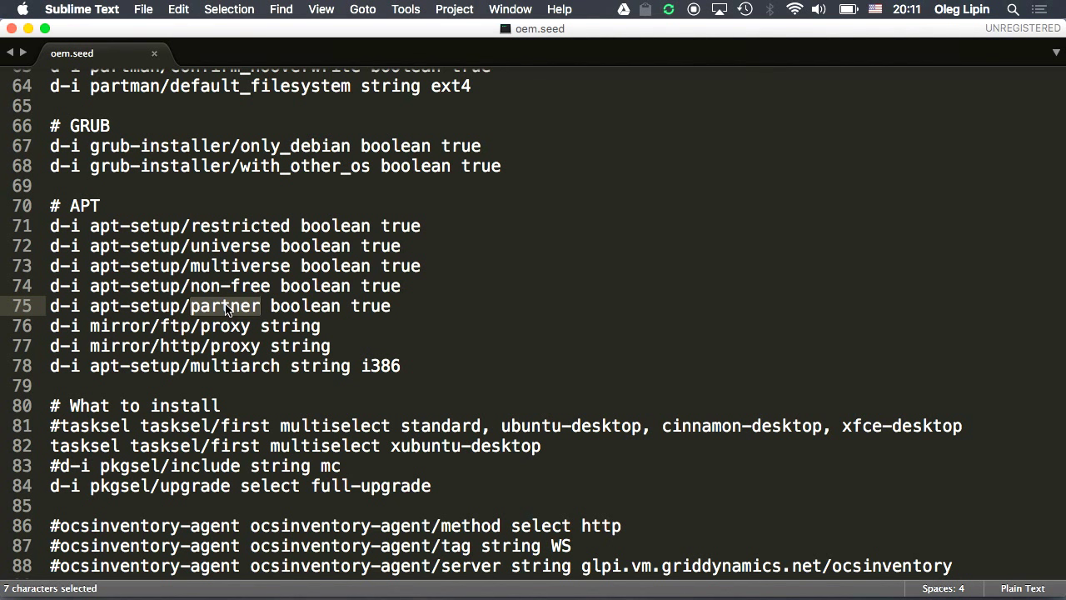
pyautogui.click(192, 306)
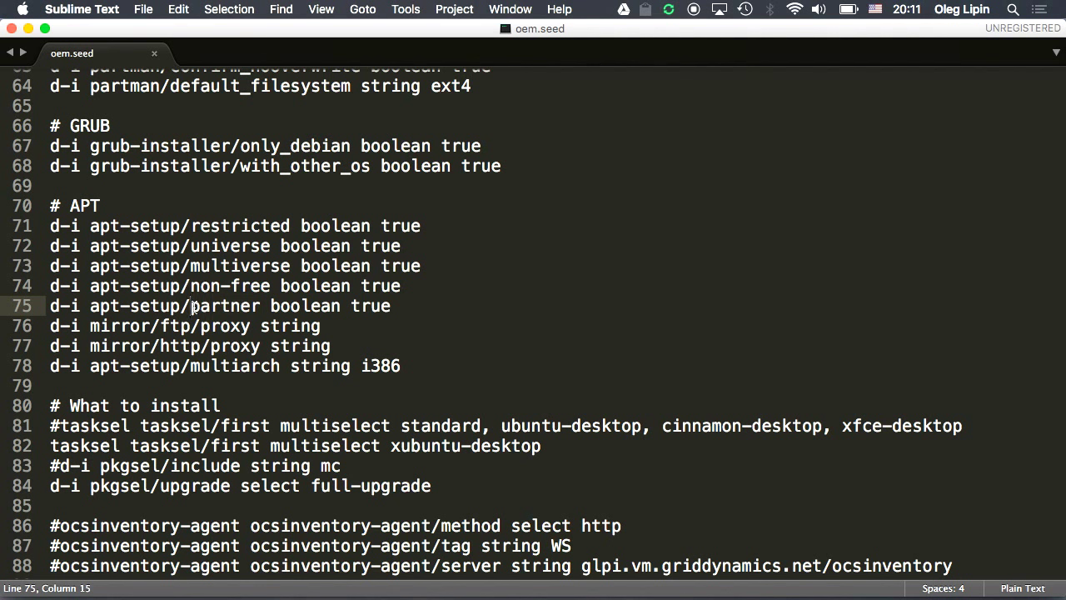
pyautogui.moveTo(397, 310); pyautogui.dragTo(48, 230)
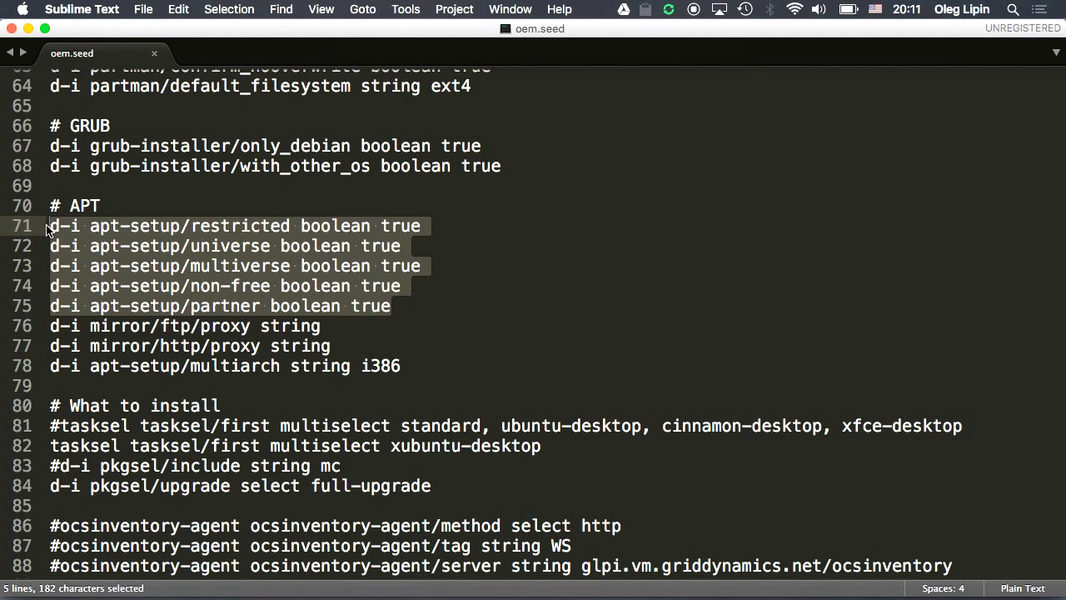
# - Examine the end of the mirror/http/proxy line and highlight both the ftp and http mirror proxy lines
pyautogui.scroll(-5, 263, 223)
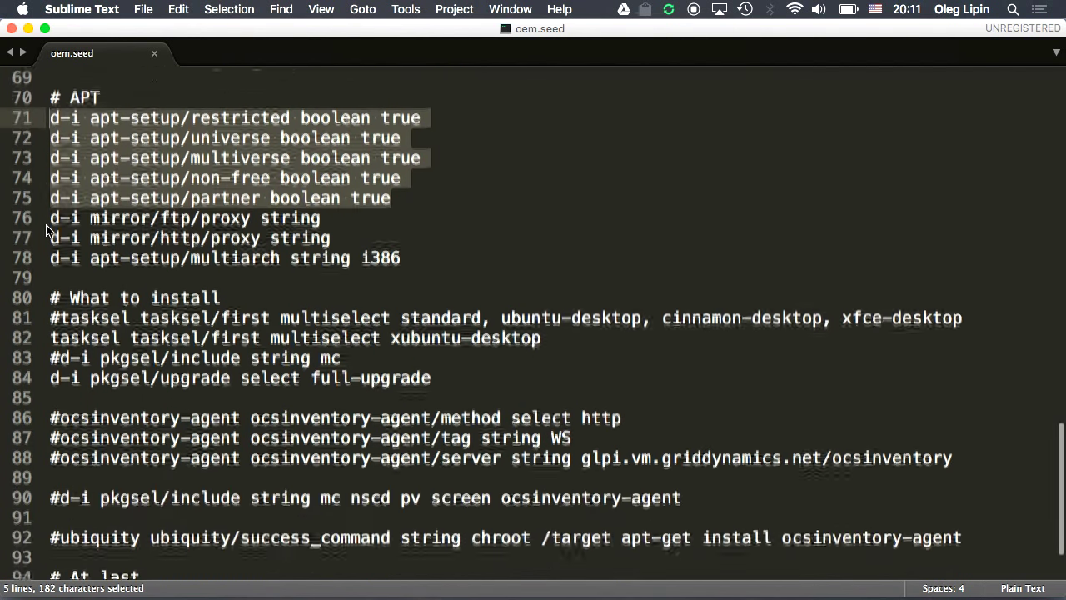
pyautogui.click(343, 233)
pyautogui.click(286, 235)
pyautogui.doubleClick(286, 234)
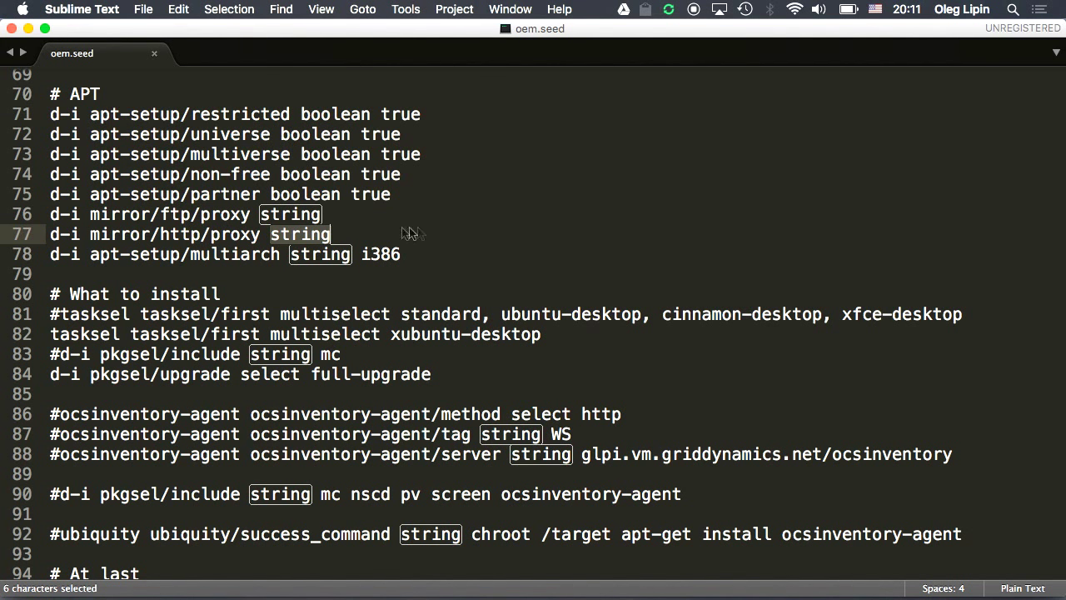
pyautogui.click(365, 234)
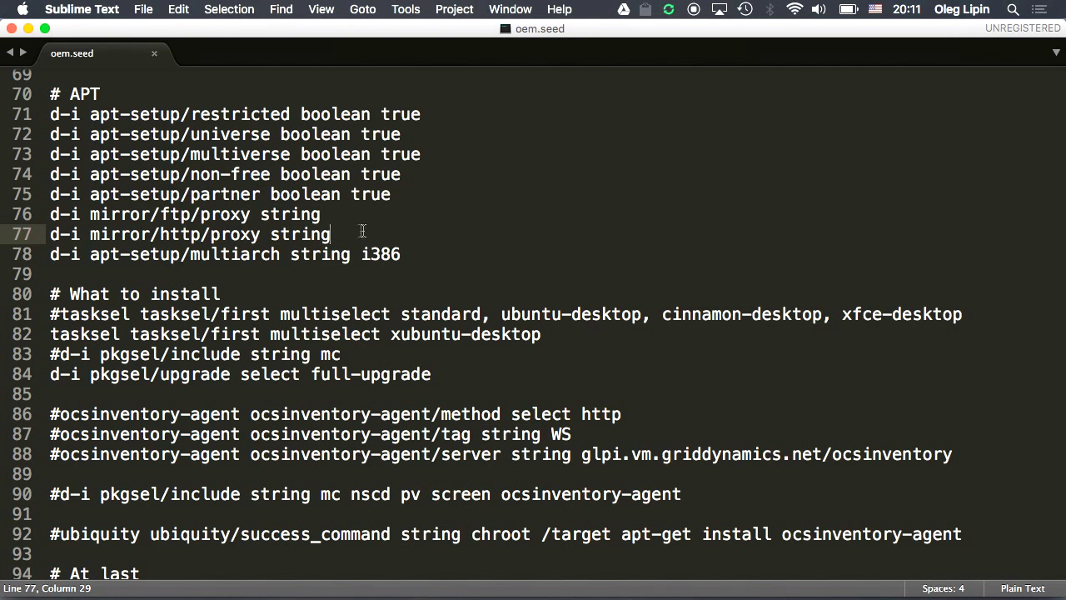
pyautogui.moveTo(341, 235); pyautogui.dragTo(43, 214)
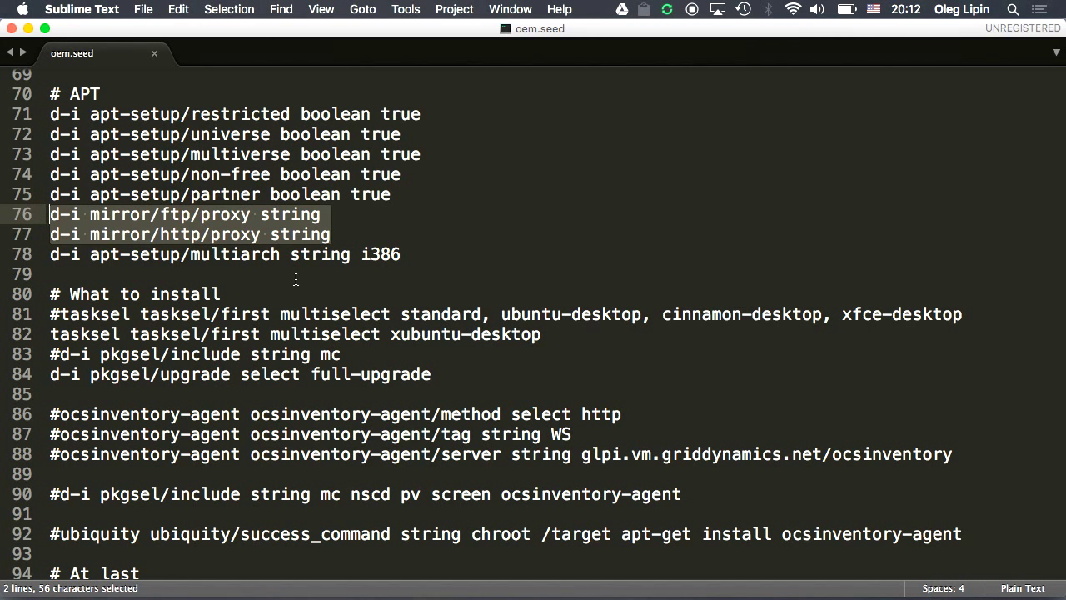
# - Highlight the xubuntu-desktop tasksel line and the commented-out pkgsel/include string mc line in the What to install section
pyautogui.scroll(-3, 296, 279)
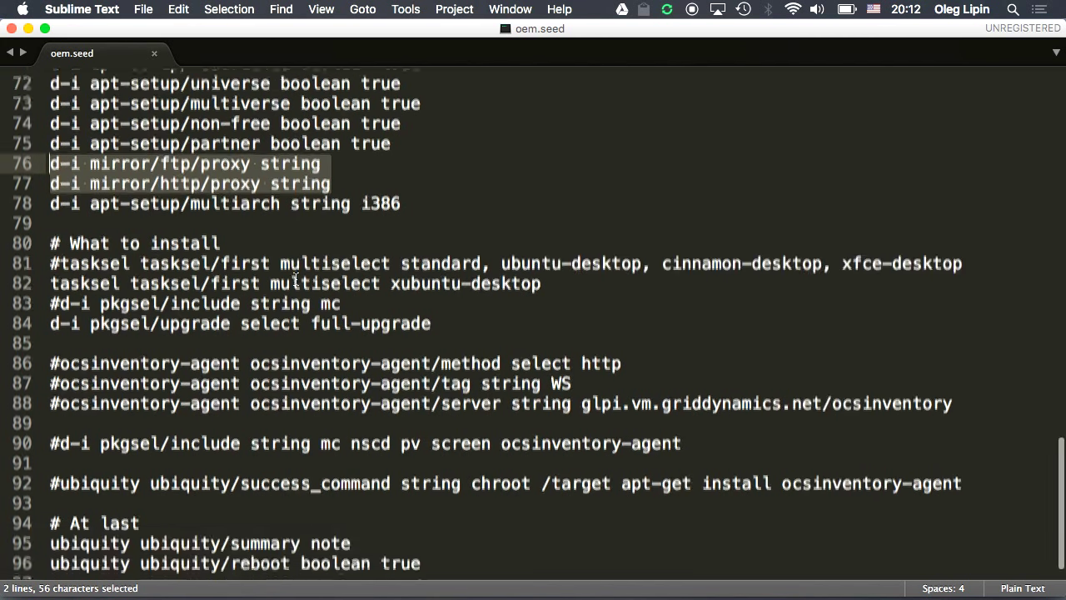
pyautogui.moveTo(558, 263)
pyautogui.mouseDown()
pyautogui.moveTo(150, 262)
pyautogui.moveTo(46, 265)
pyautogui.moveTo(40, 274)
pyautogui.moveTo(43, 261)
pyautogui.moveTo(506, 298)
pyautogui.moveTo(550, 277)
pyautogui.moveTo(550, 263)
pyautogui.mouseUp()
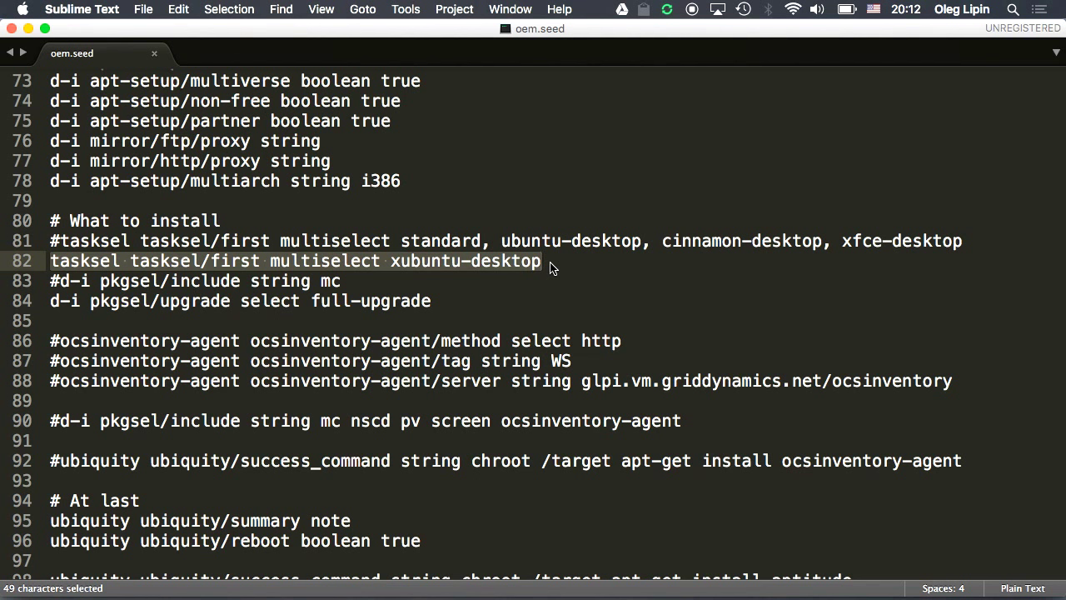
pyautogui.click(399, 262)
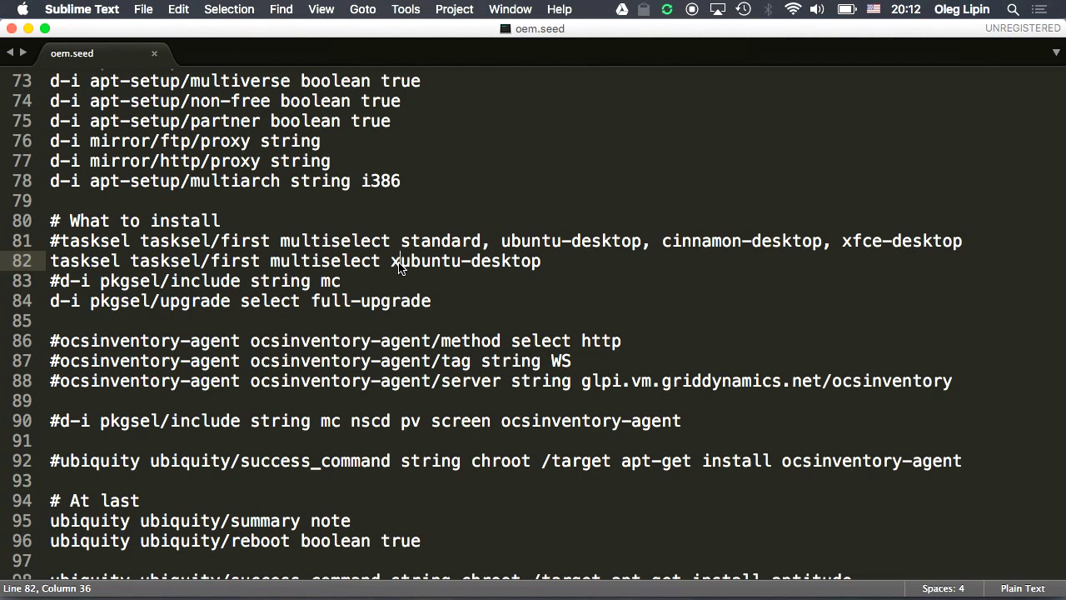
pyautogui.click(288, 261)
pyautogui.moveTo(368, 281); pyautogui.dragTo(63, 279)
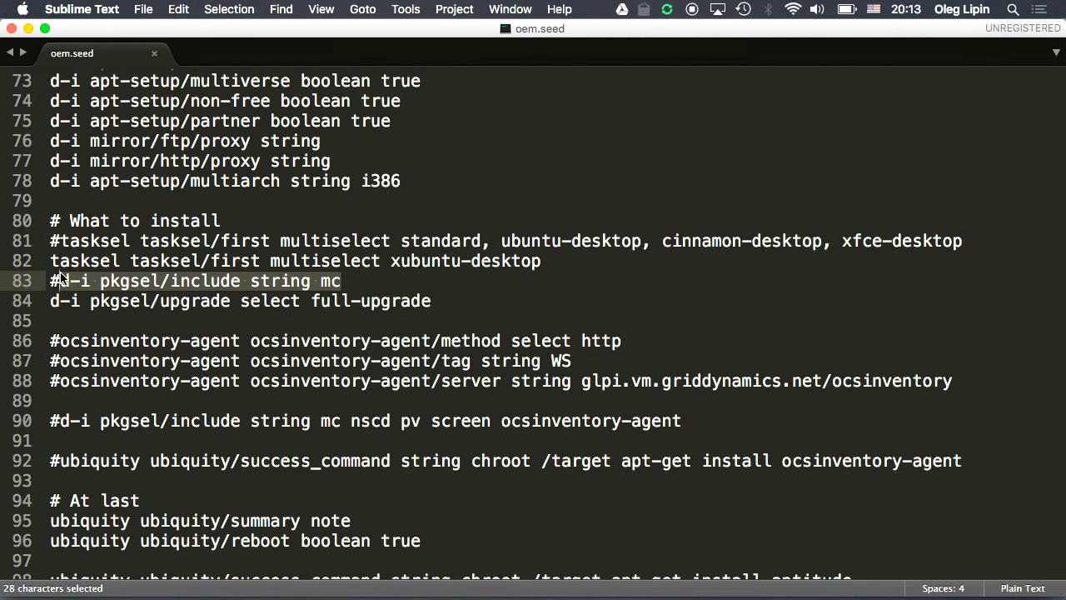
pyautogui.scroll(-1, 61, 279)
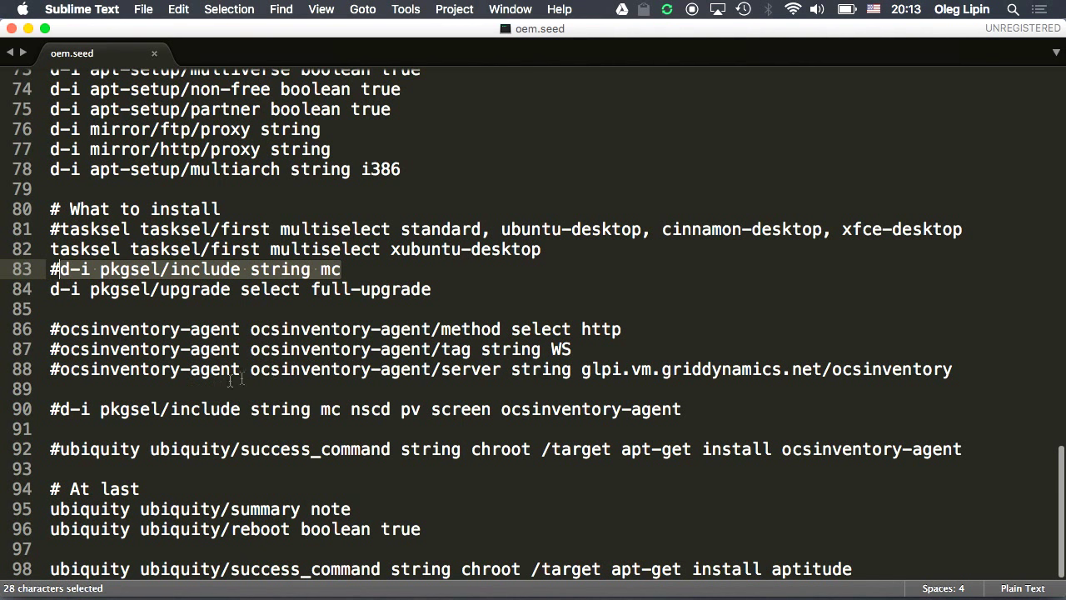
# - Highlight the commented-out ocsinventory-agent method, tag and server lines and examine the commented pkgsel/include line listing mc nscd pv screen ocsinventory-agent
pyautogui.moveTo(405, 369); pyautogui.dragTo(61, 333)
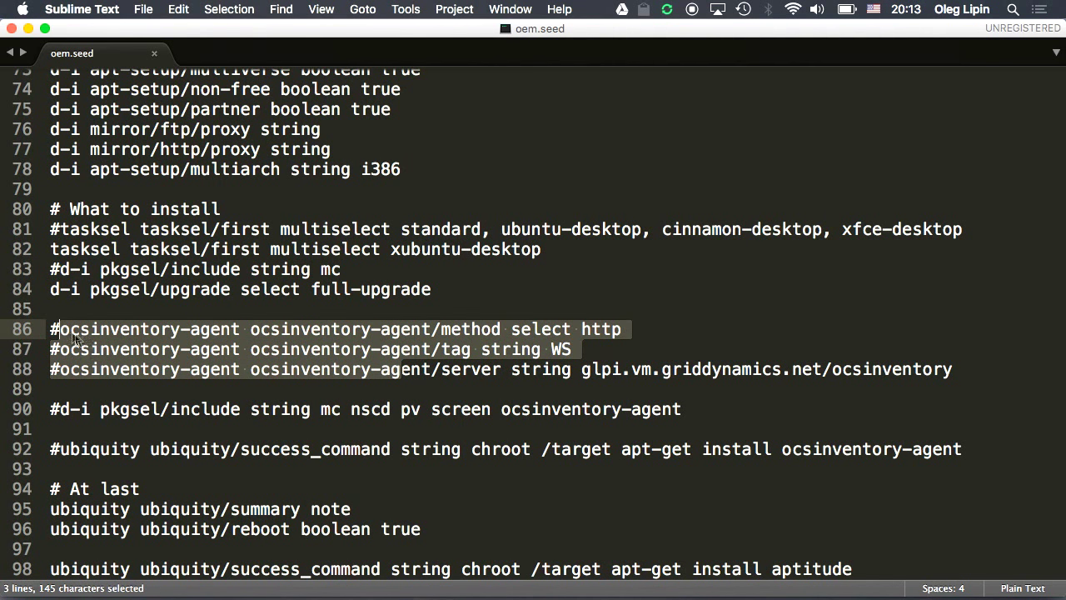
pyautogui.scroll(2, 210, 421)
pyautogui.scroll(-2, 211, 420)
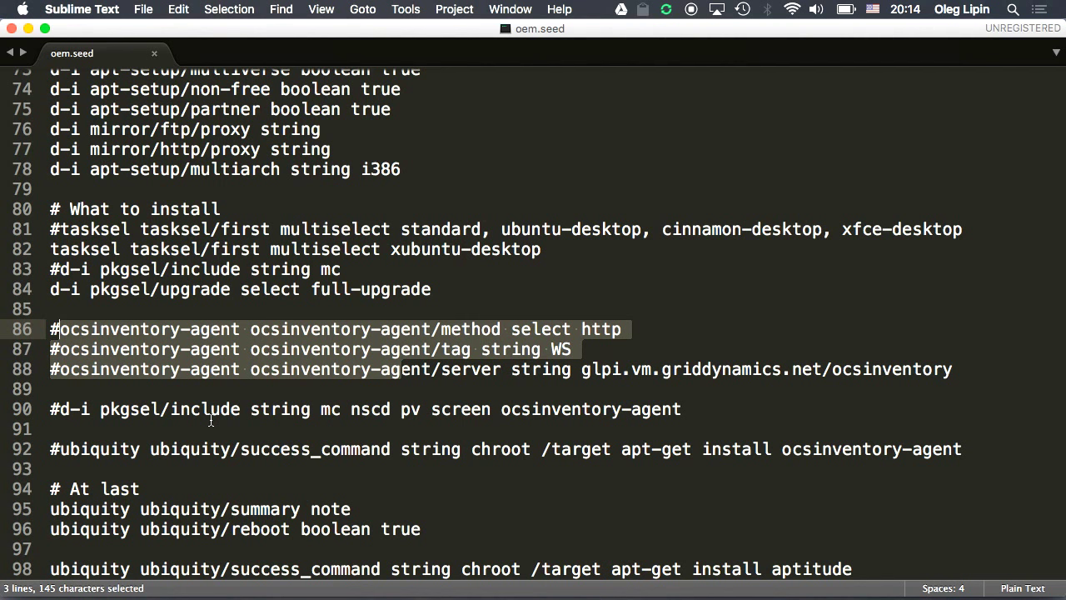
pyautogui.scroll(-1, 211, 421)
pyautogui.scroll(1, 211, 421)
pyautogui.scroll(-1, 211, 421)
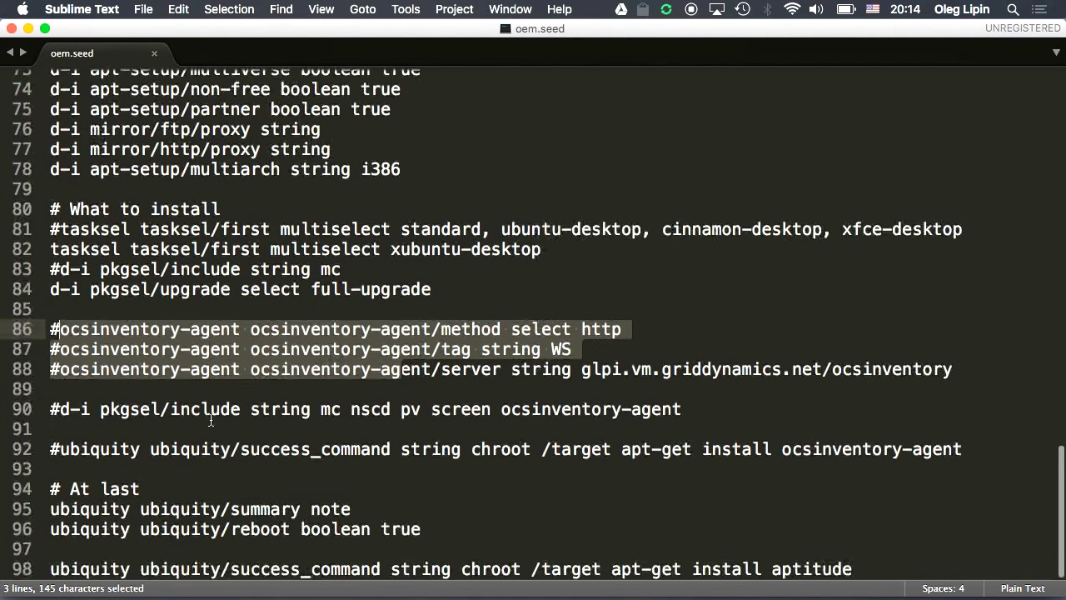
pyautogui.click(80, 409)
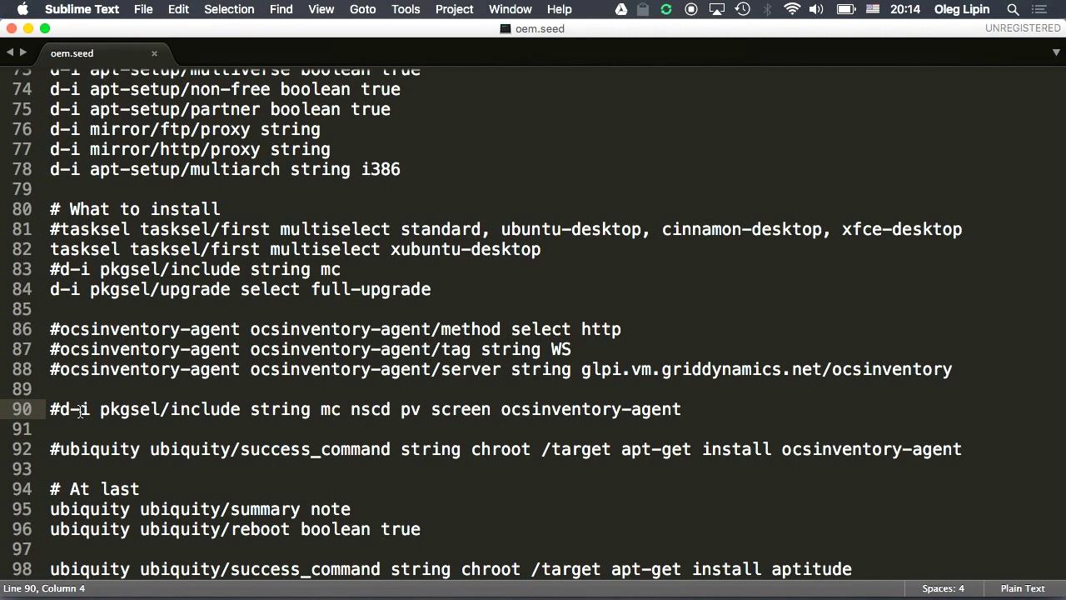
pyautogui.scroll(1, 167, 449)
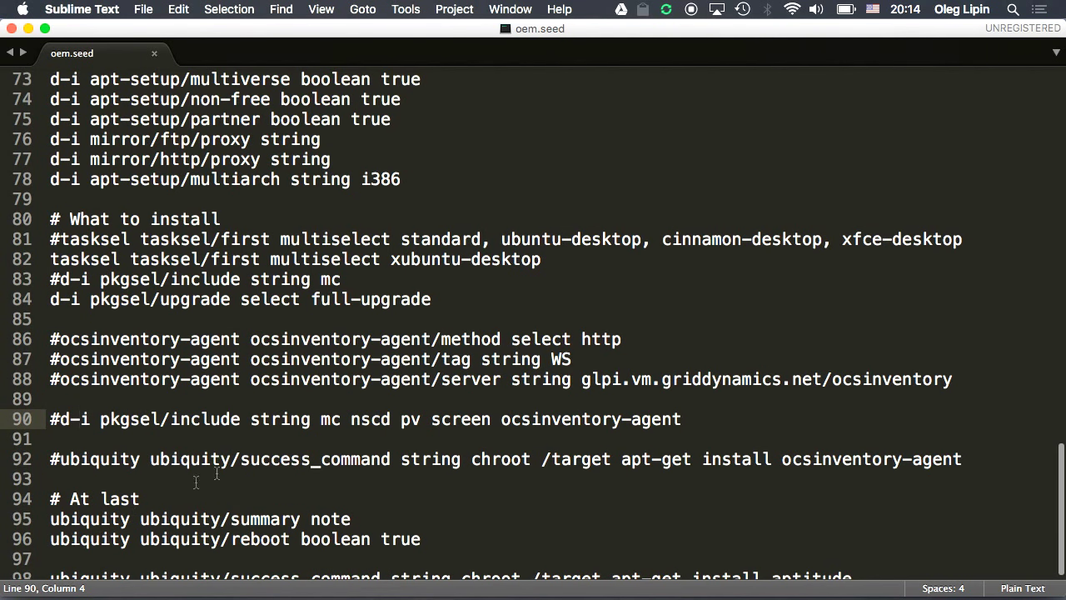
pyautogui.scroll(-1, 319, 454)
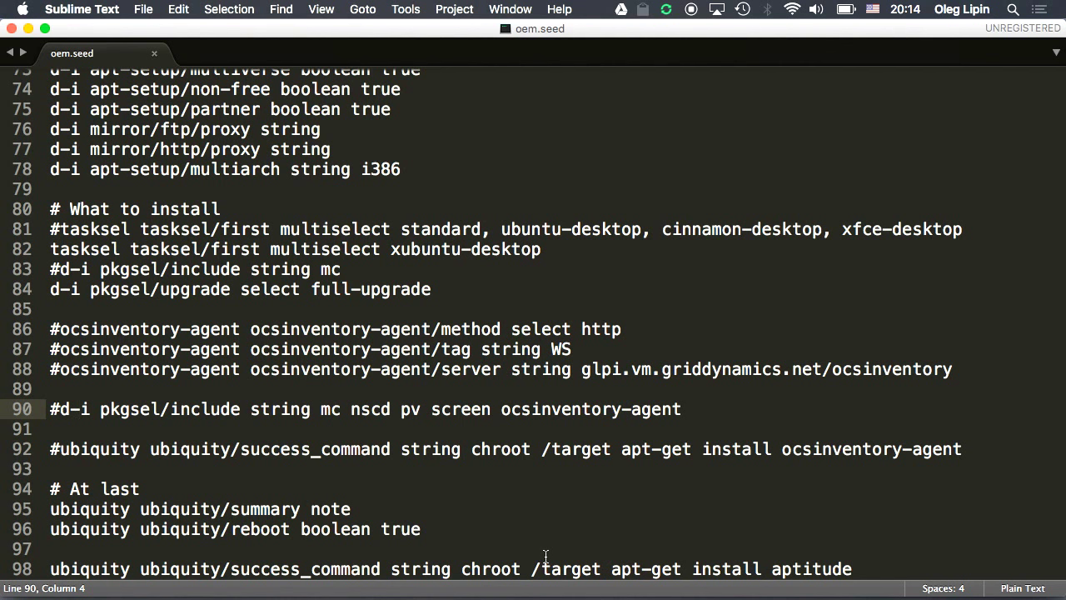
# - Highlight apt-get install aptitude and the chroot /target part of the final ubiquity/success_command line
pyautogui.moveTo(612, 568); pyautogui.dragTo(856, 574)
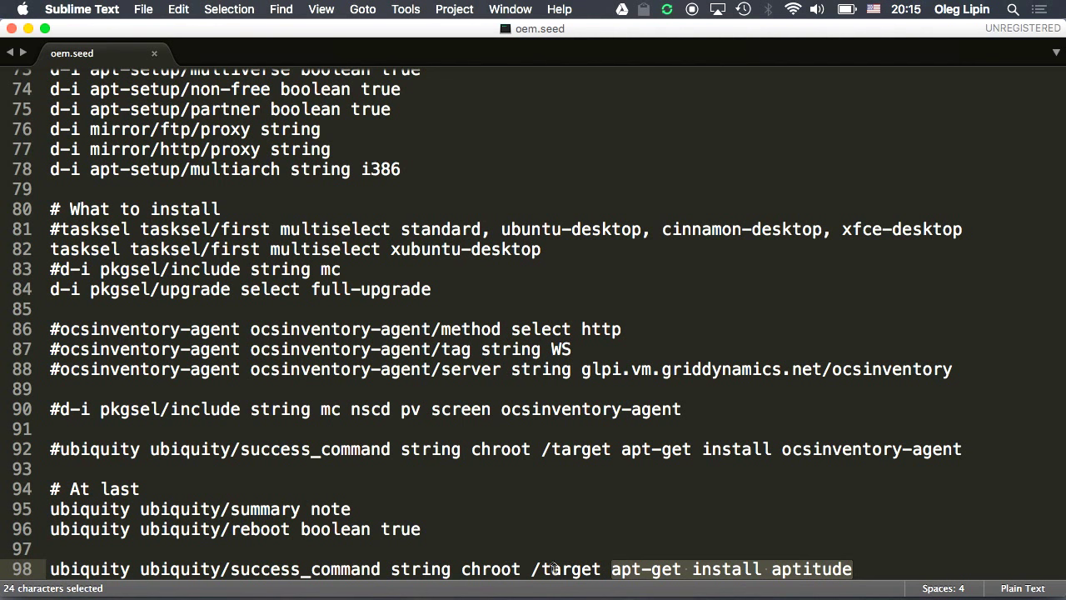
pyautogui.click(563, 516)
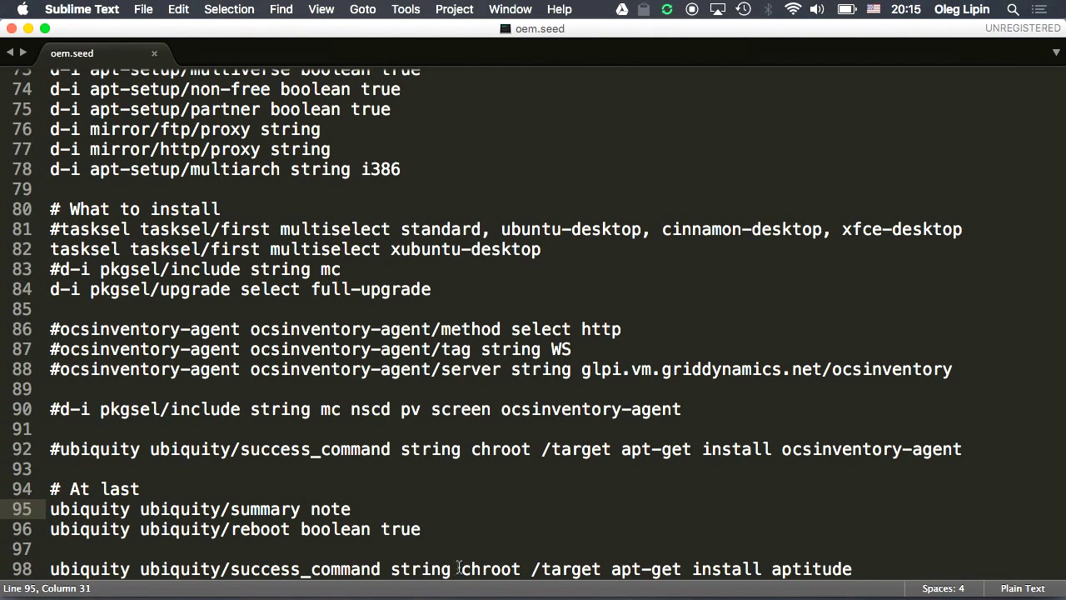
pyautogui.moveTo(463, 568); pyautogui.dragTo(602, 568)
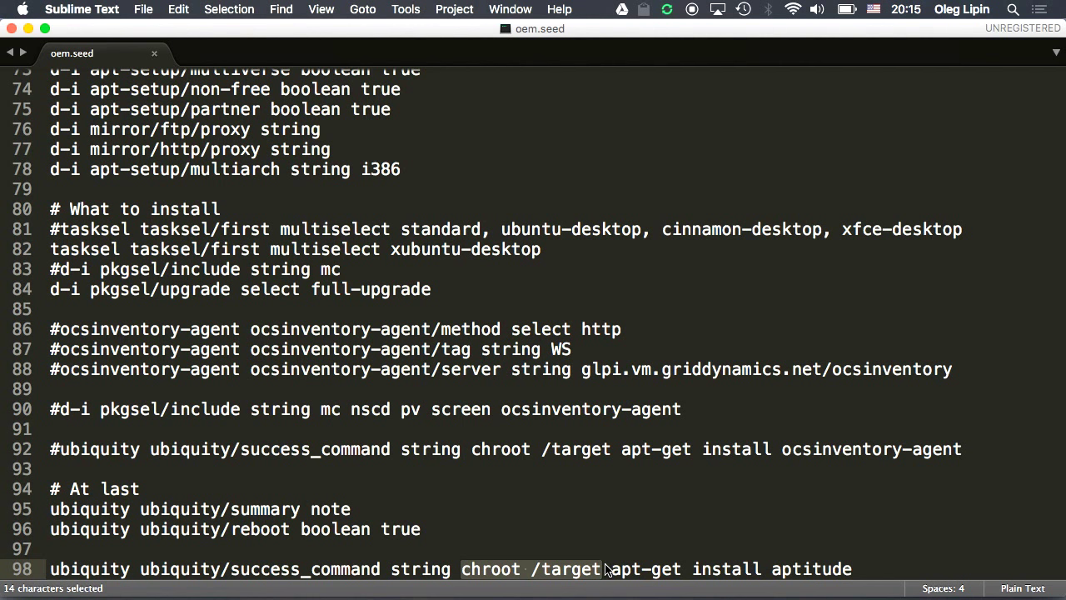
pyautogui.click(549, 573)
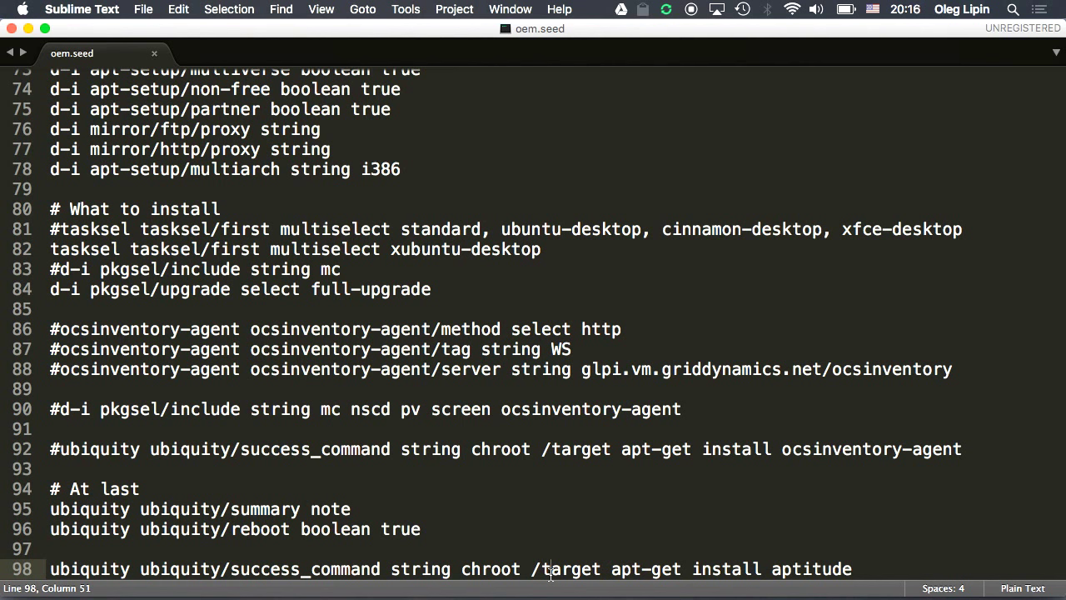
pyautogui.moveTo(462, 573); pyautogui.dragTo(601, 576)
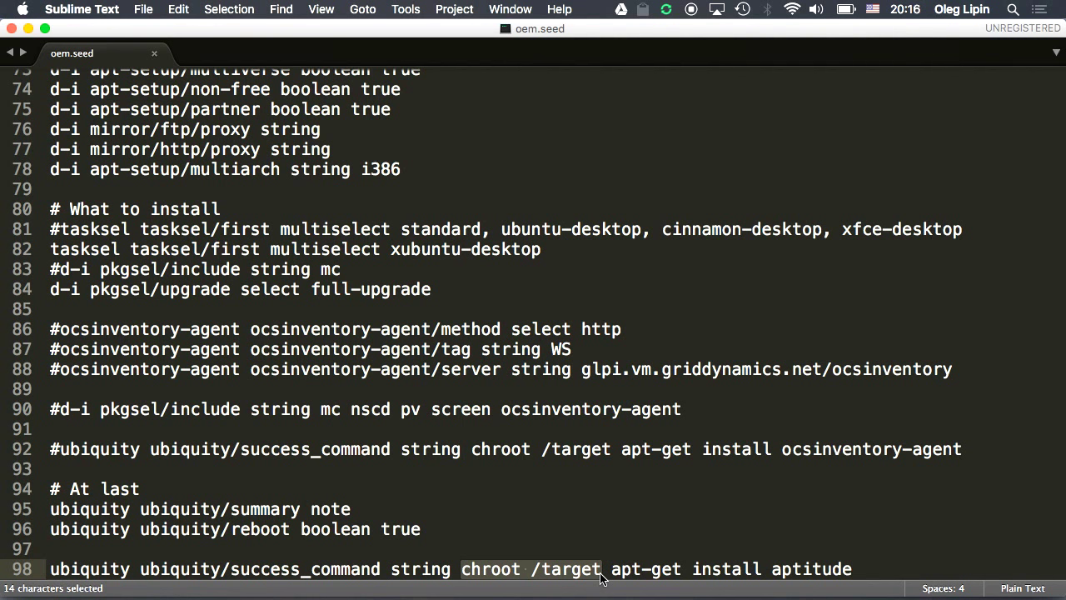
# - Examine the ubiquity/summary and ubiquity/reboot lines in the At last section and highlight the d-i prefix of the pkgsel/upgrade line
pyautogui.click(277, 511)
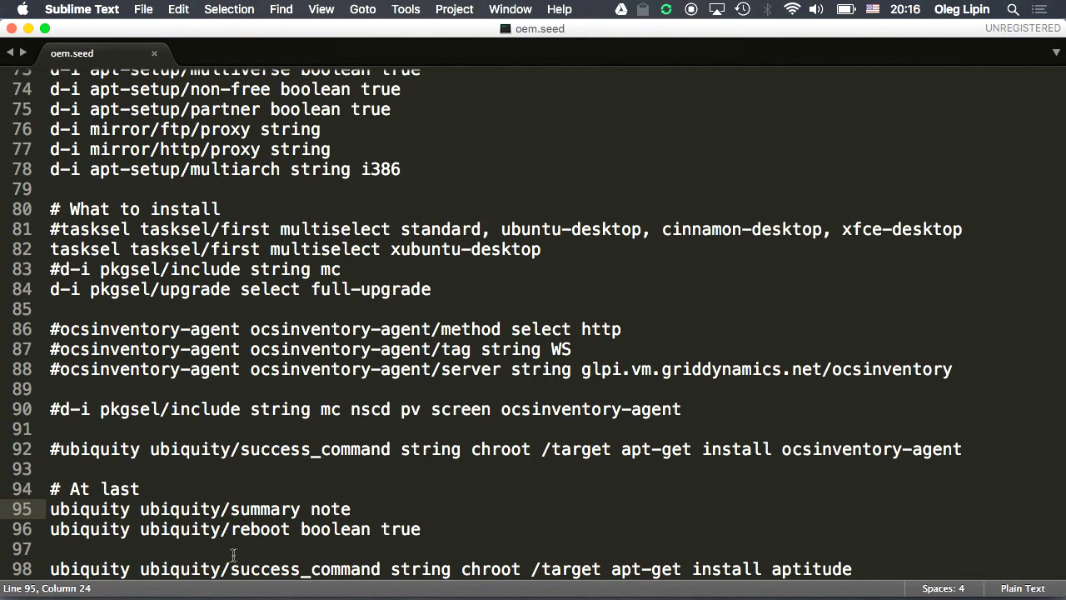
pyautogui.click(241, 530)
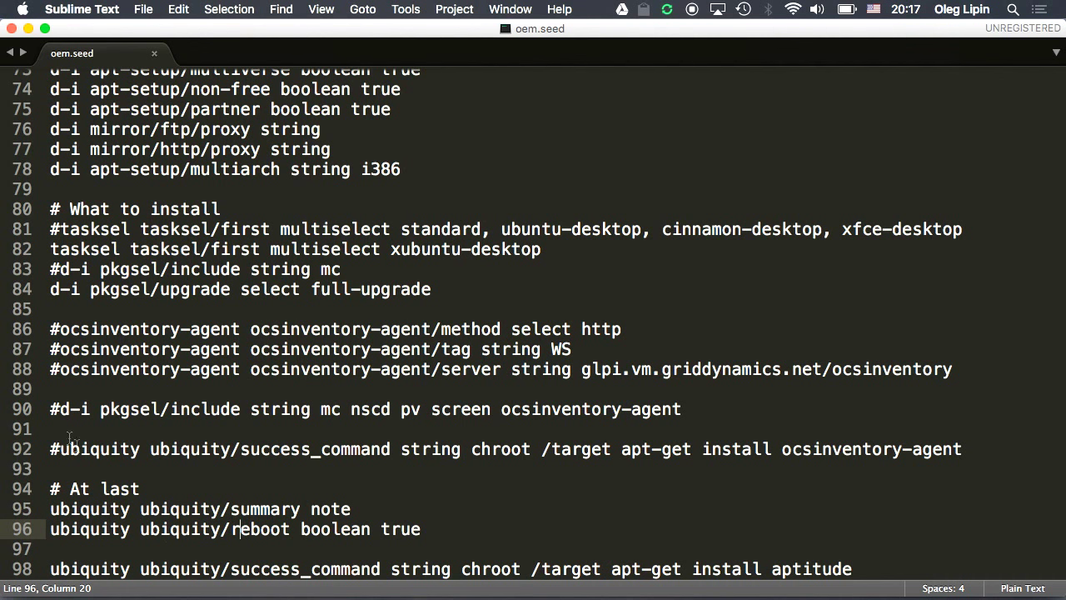
pyautogui.moveTo(51, 289); pyautogui.dragTo(79, 292)
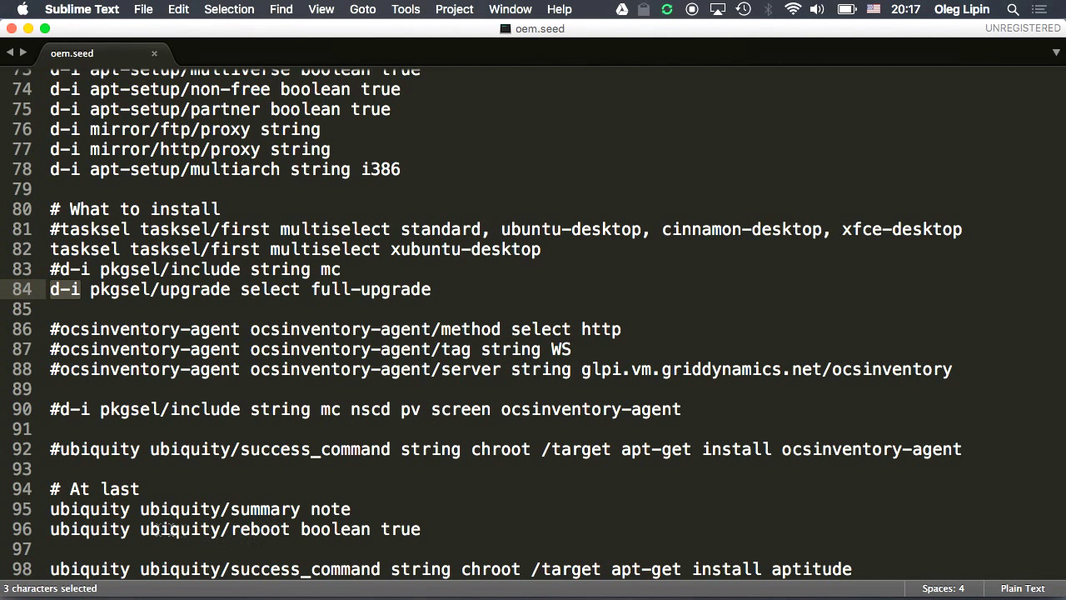
pyautogui.click(271, 547)
pyautogui.click(331, 530)
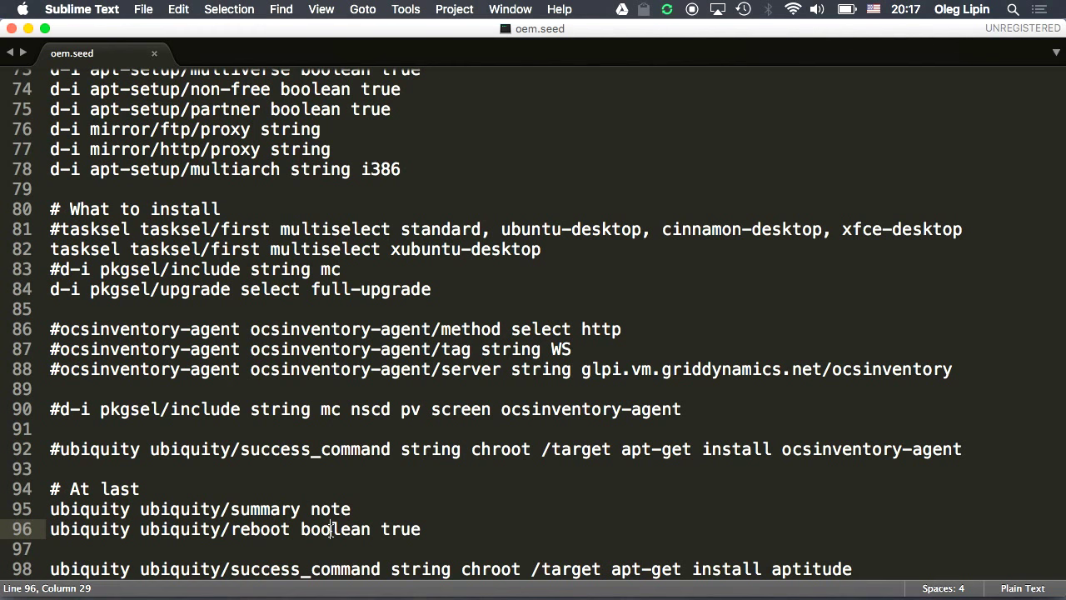
# - Review oem.seed again from the Locales section at its start down through the custom-lvm partitioning recipe
pyautogui.scroll(13, 331, 530)
pyautogui.scroll(10, 331, 529)
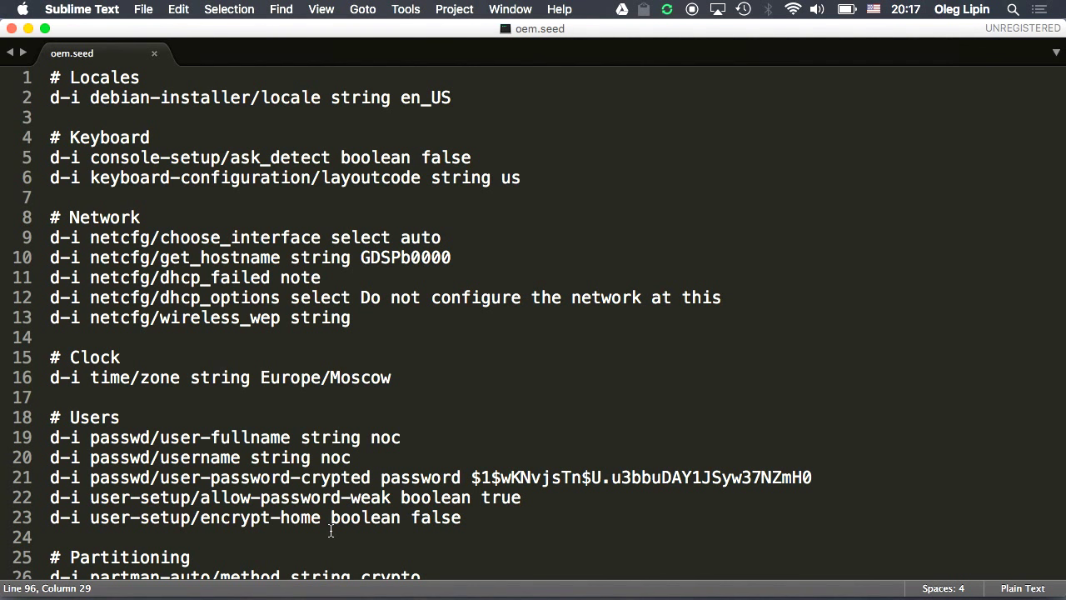
pyautogui.scroll(-2, 331, 530)
pyautogui.scroll(2, 331, 529)
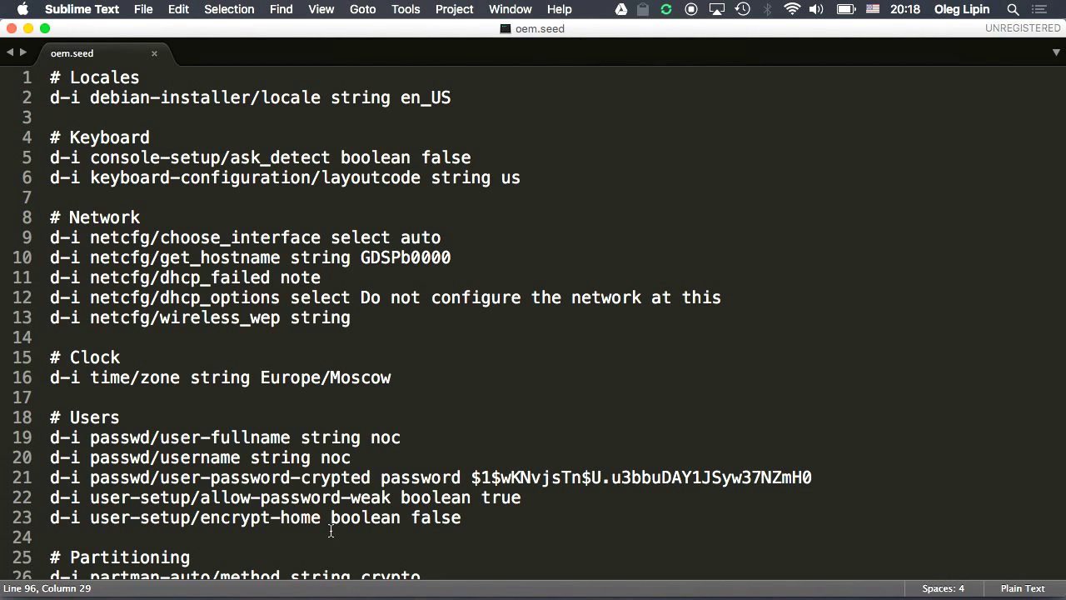
pyautogui.scroll(-10, 331, 530)
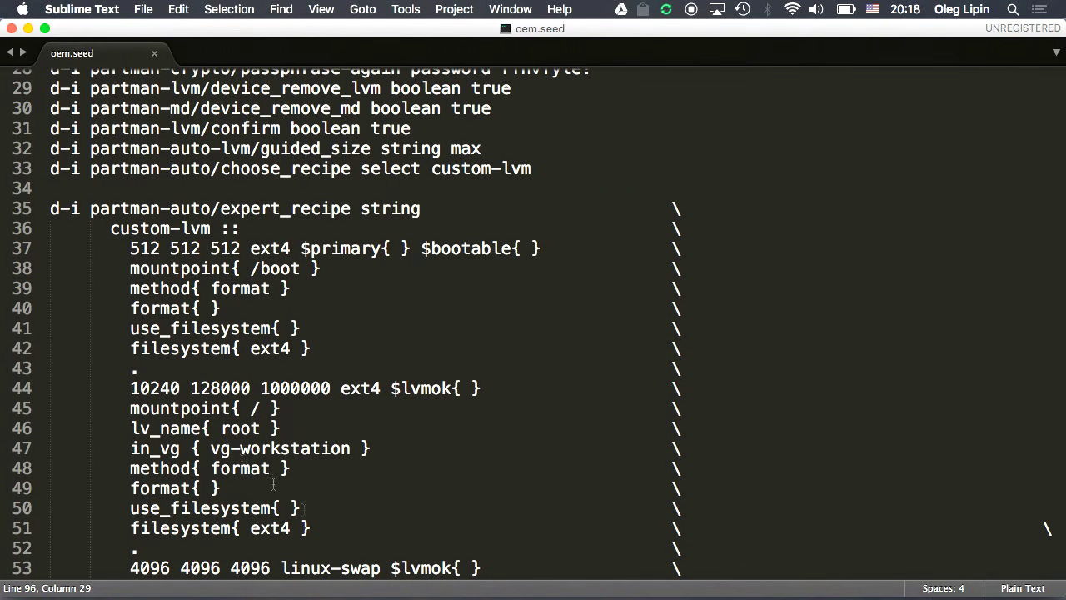
# - Switch to Double Commander, leave the preseed folder and open the isolinux folder on the Untitled volume
pyautogui.click(28, 31)
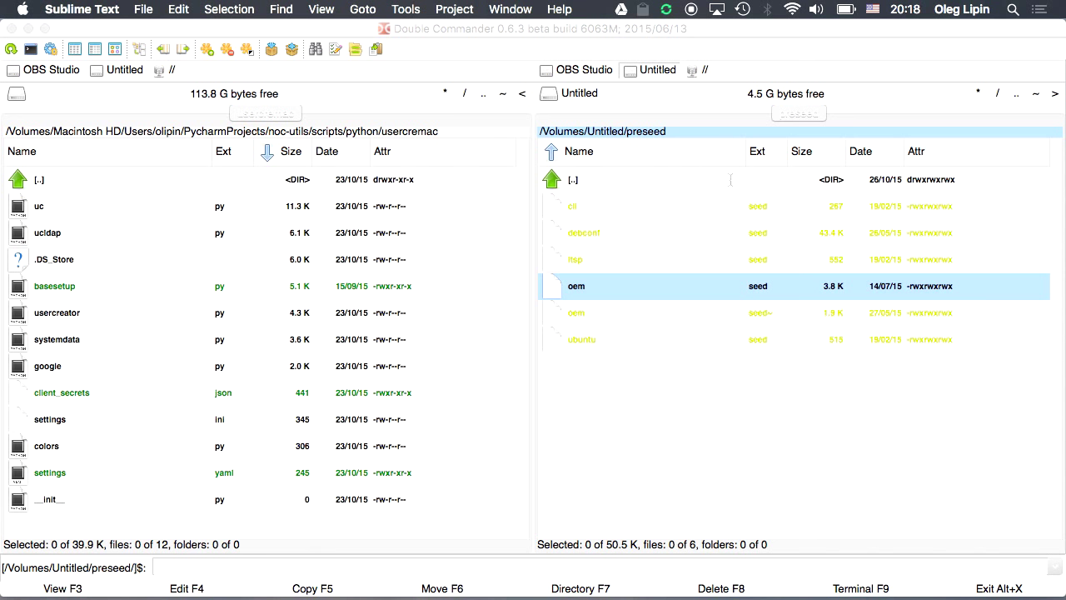
pyautogui.doubleClick(573, 180)
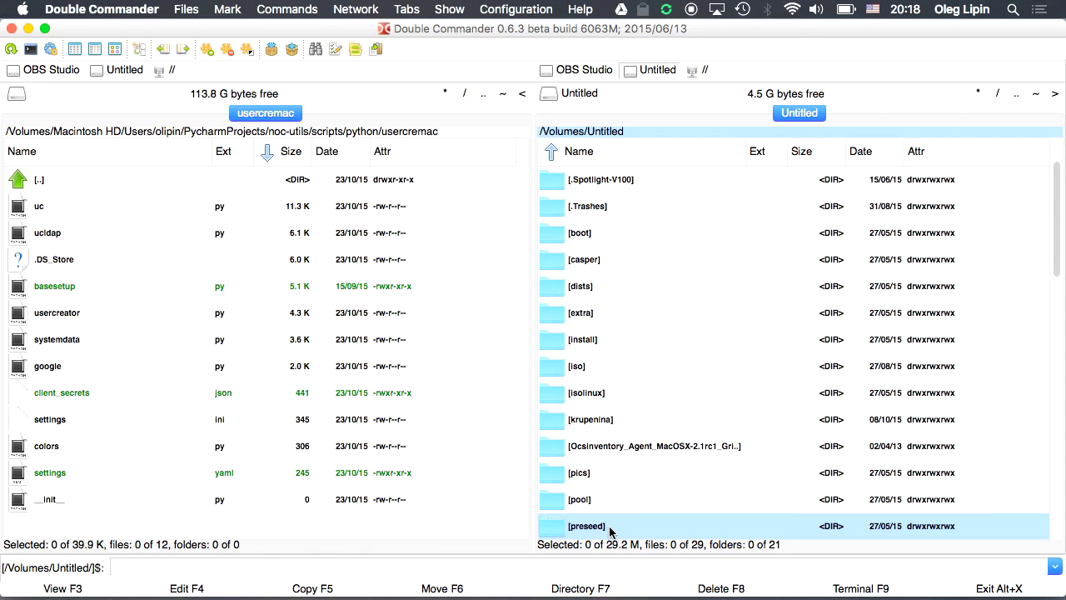
pyautogui.scroll(-2, 610, 532)
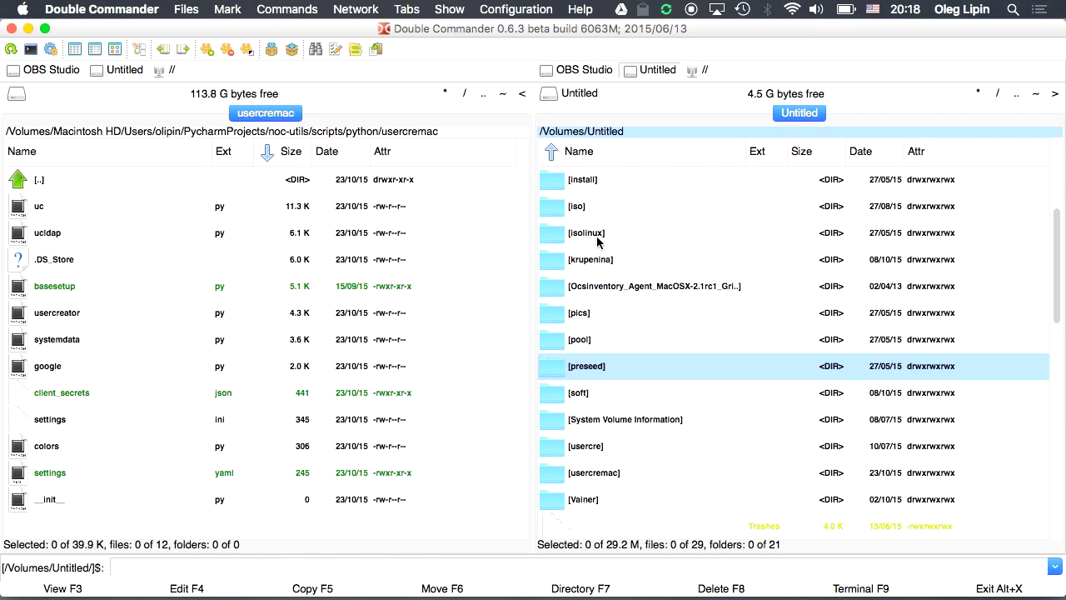
pyautogui.doubleClick(596, 237)
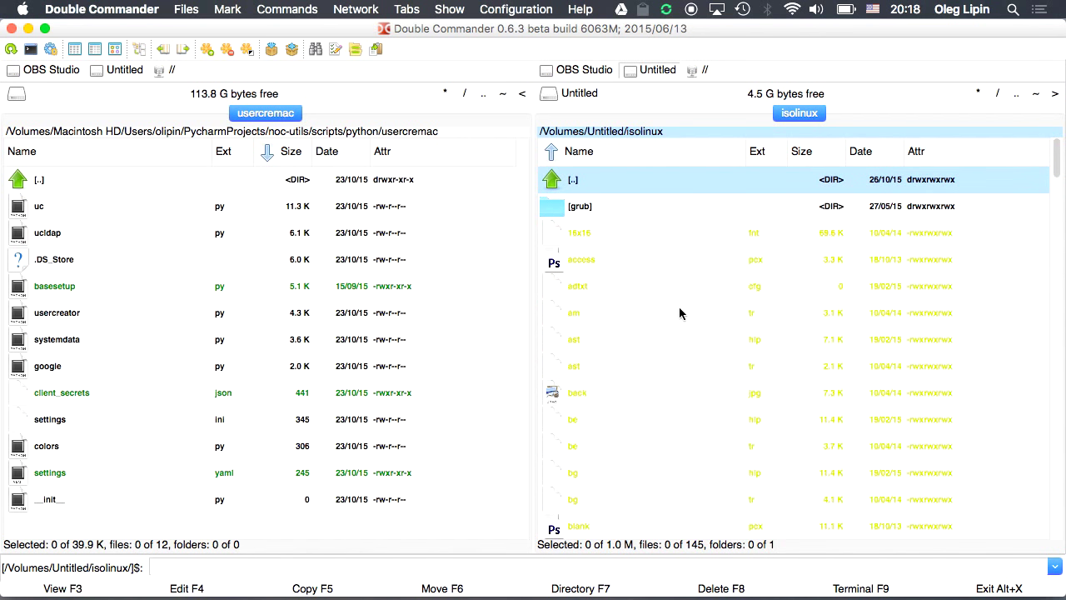
# - Find and select the isolinux.cfg file in the isolinux folder
pyautogui.scroll(-20, 678, 312)
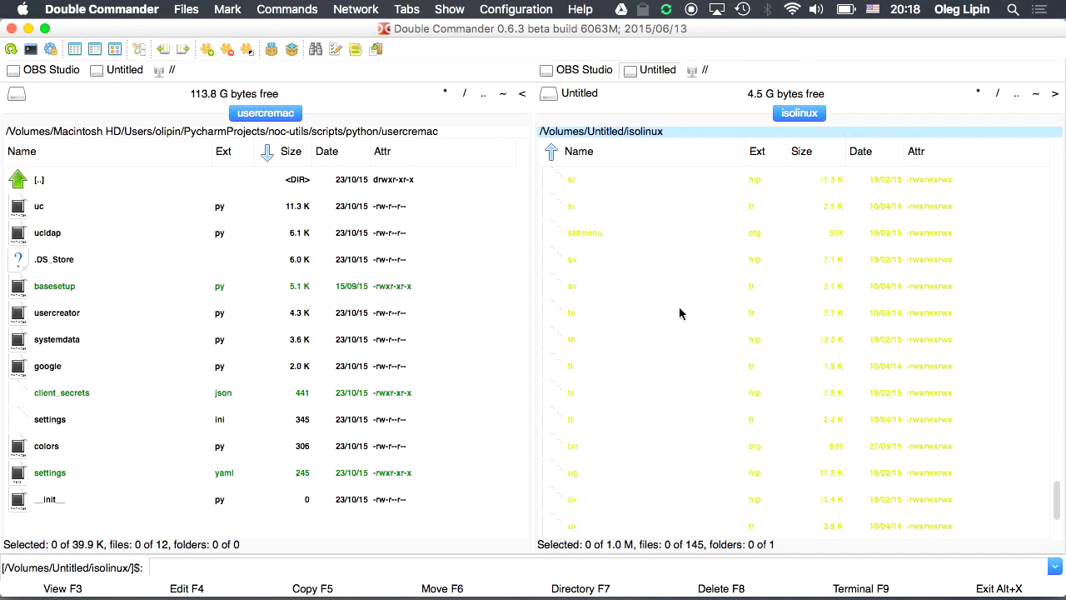
pyautogui.scroll(-3, 679, 312)
pyautogui.scroll(10, 678, 313)
pyautogui.scroll(-5, 679, 313)
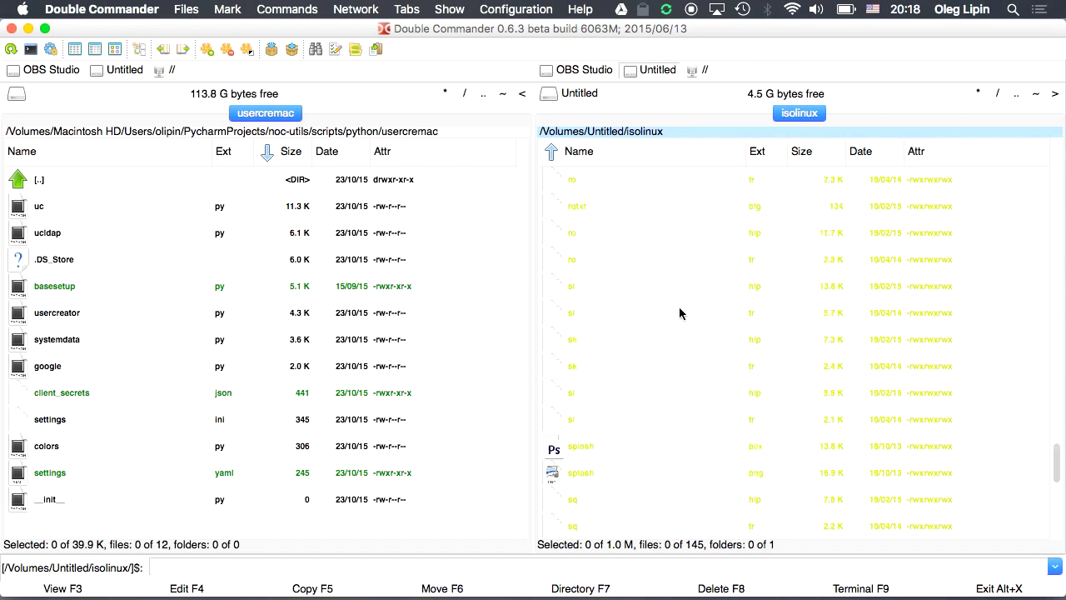
pyautogui.press('Down')
pyautogui.press('Down')
pyautogui.press('Down')
pyautogui.press('Down')
pyautogui.press('Down')
pyautogui.press('Down')
pyautogui.press('Down')
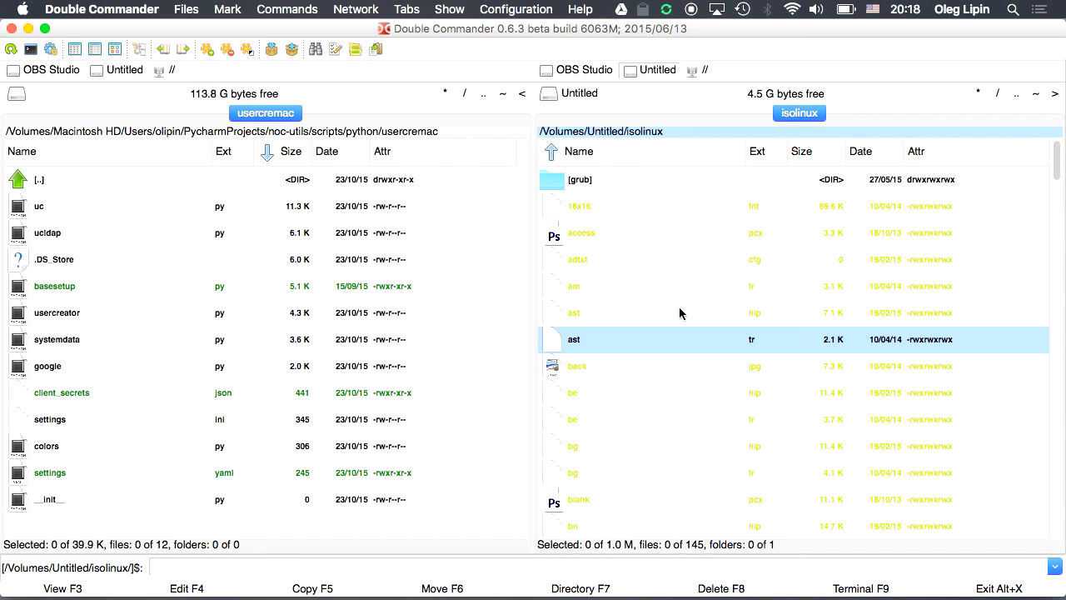
pyautogui.scroll(-20, 679, 312)
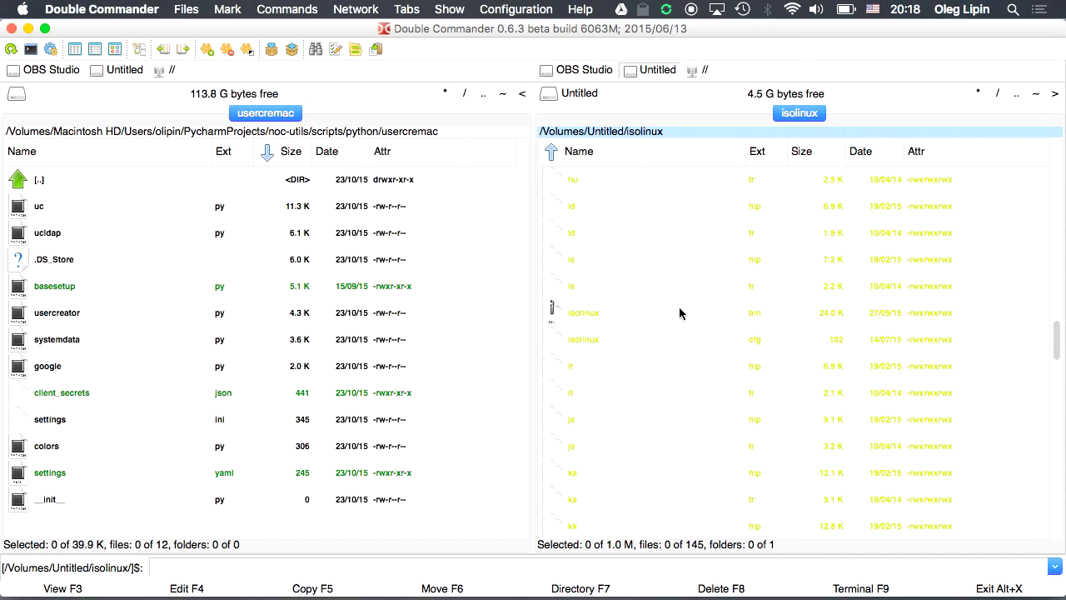
pyautogui.rightClick(609, 339)
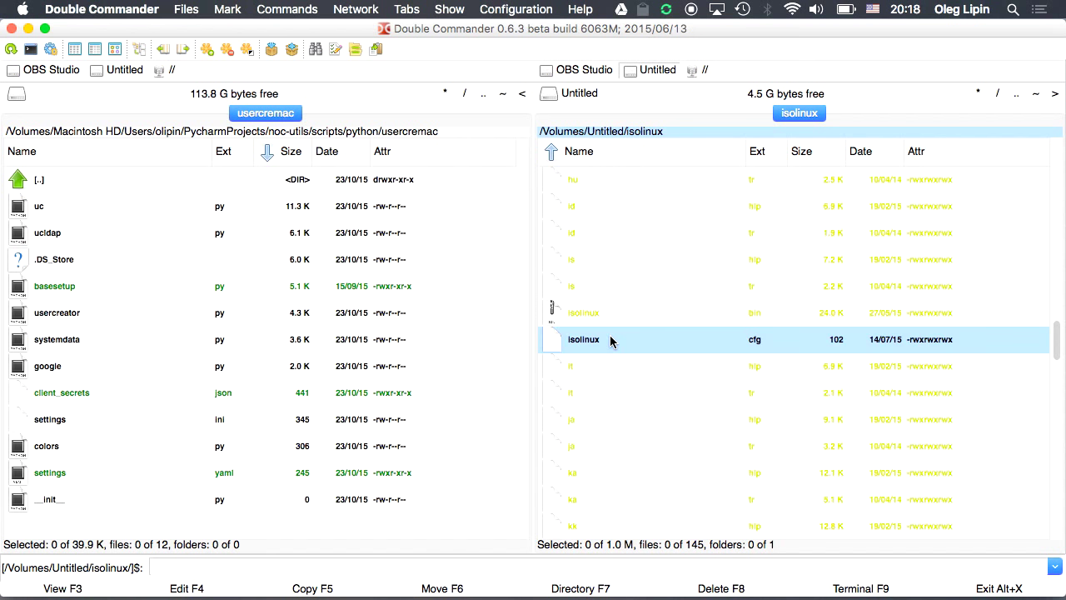
pyautogui.press('Escape')
# - Bring up the Sublime Text window holding the unsaved VBoxManage createrawvmdk command and close it
pyautogui.moveTo(398, 597)
pyautogui.click(362, 583)
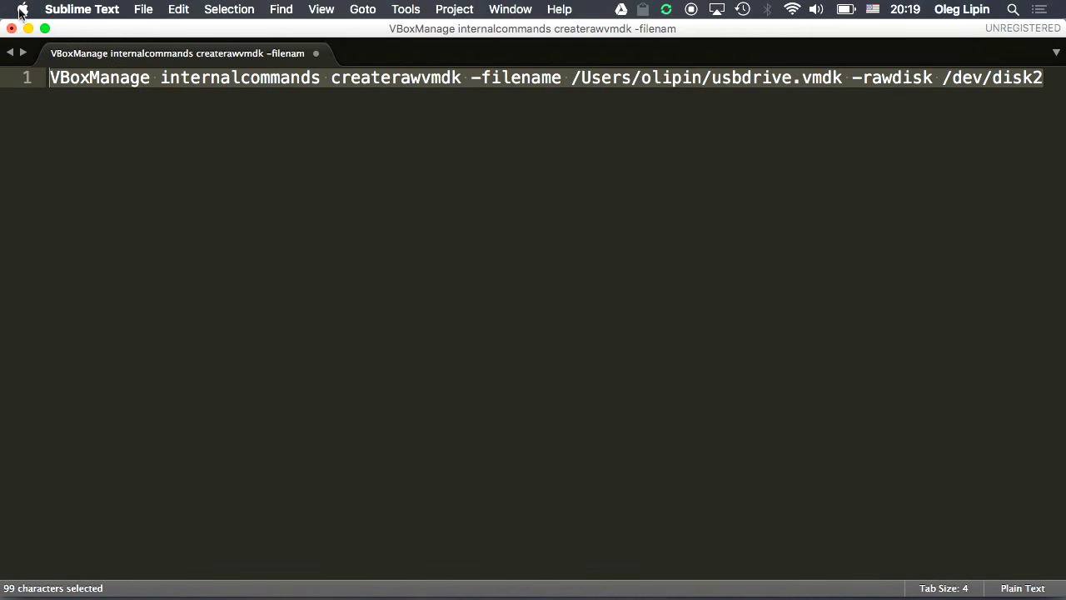
pyautogui.click(11, 29)
pyautogui.click(483, 241)
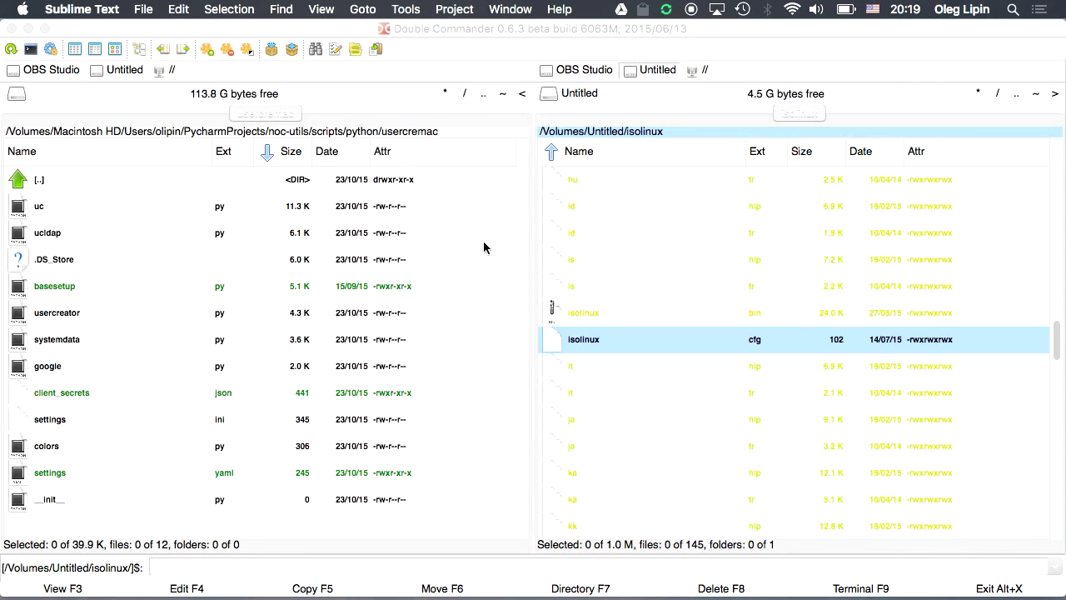
# - Try to open isolinux.cfg from the isolinux folder in Double Commander
pyautogui.rightClick(597, 340)
pyautogui.click(605, 349)
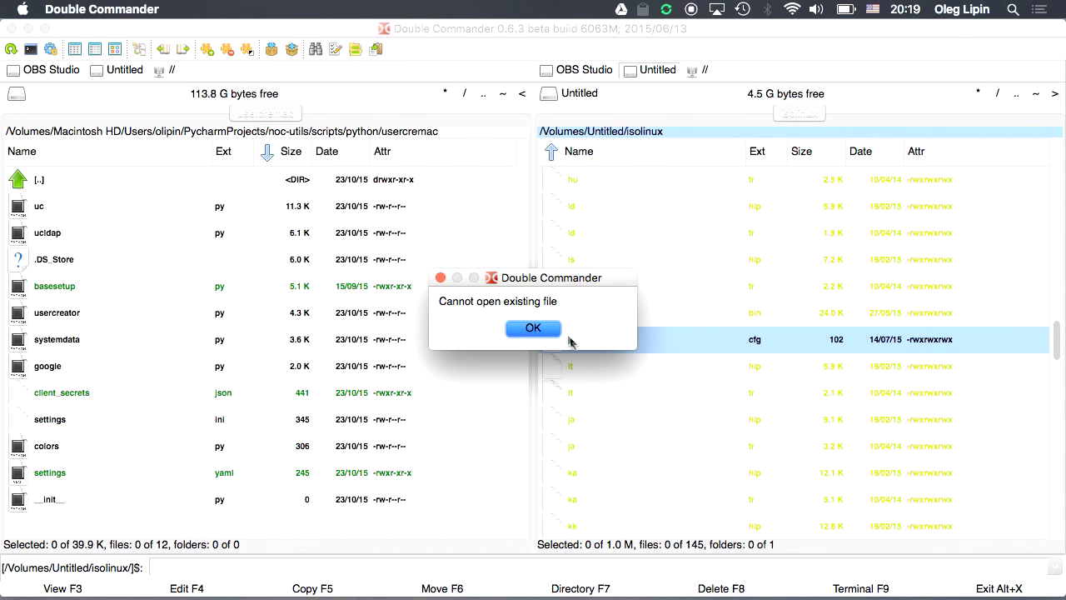
pyautogui.click(543, 330)
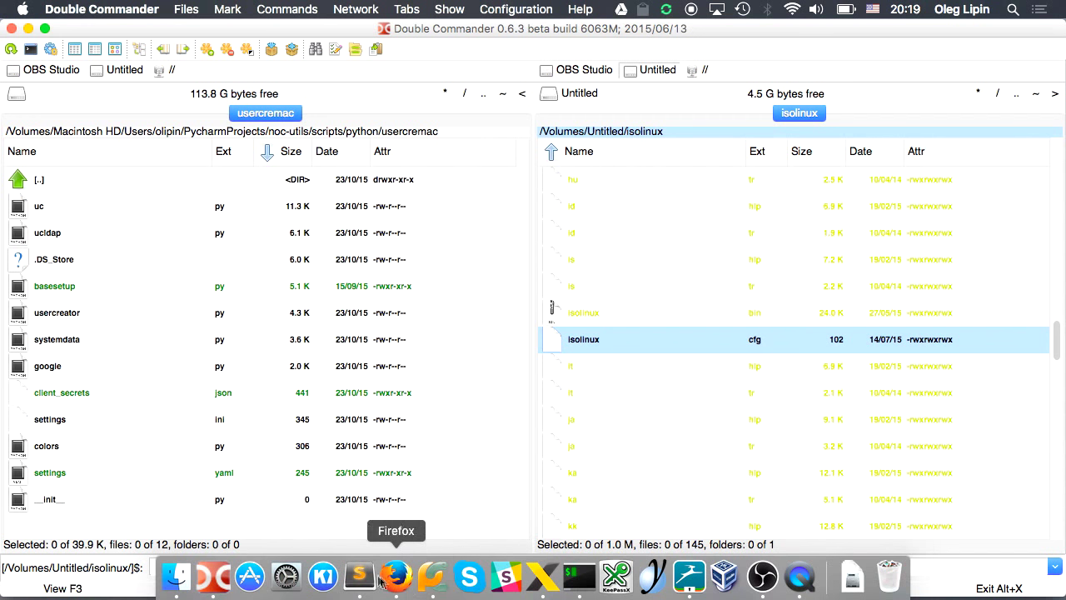
# - Switch to Sublime Text and open isolinux.cfg from the isolinux folder on the Untitled volume
pyautogui.click(358, 576)
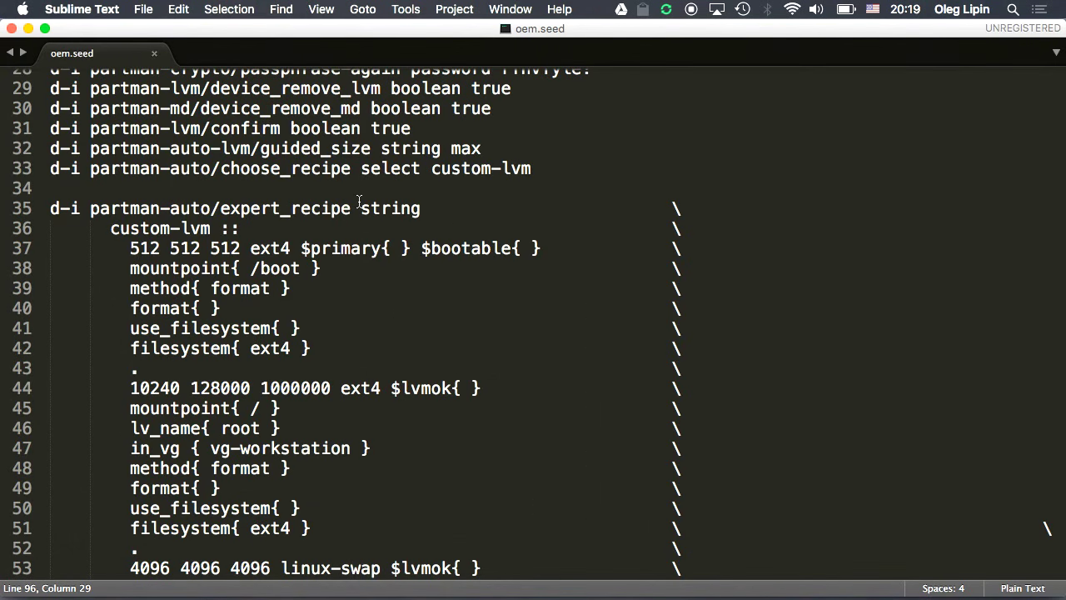
pyautogui.press('super+o')
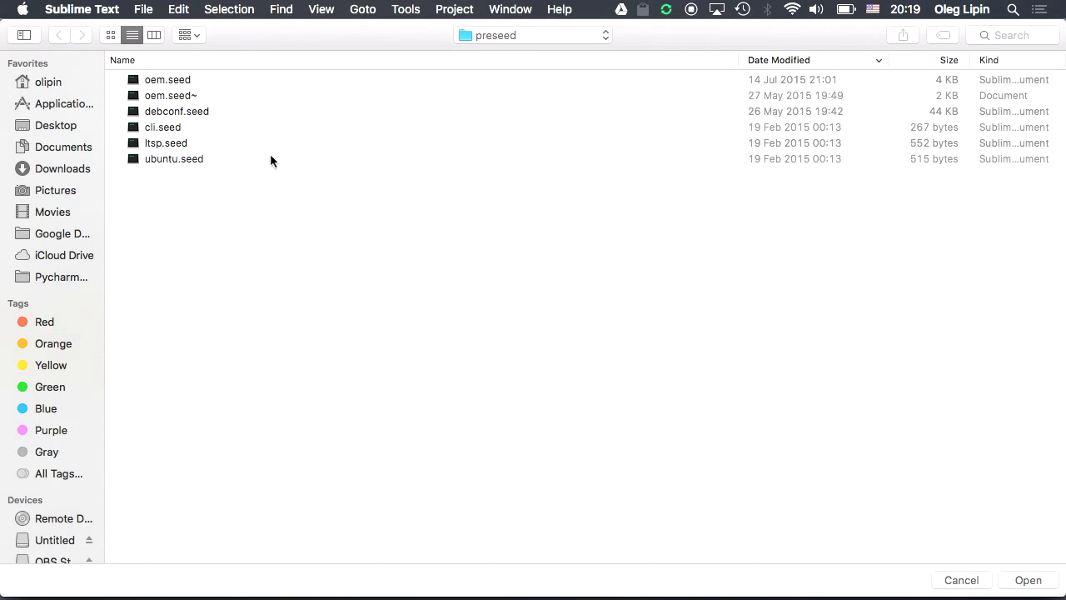
pyautogui.click(516, 35)
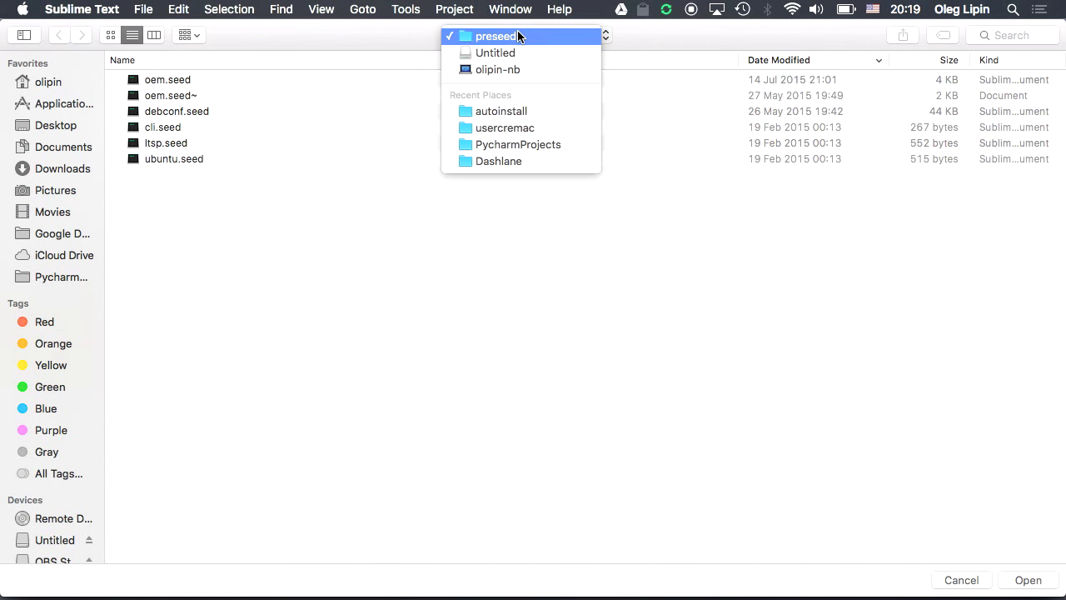
pyautogui.click(309, 148)
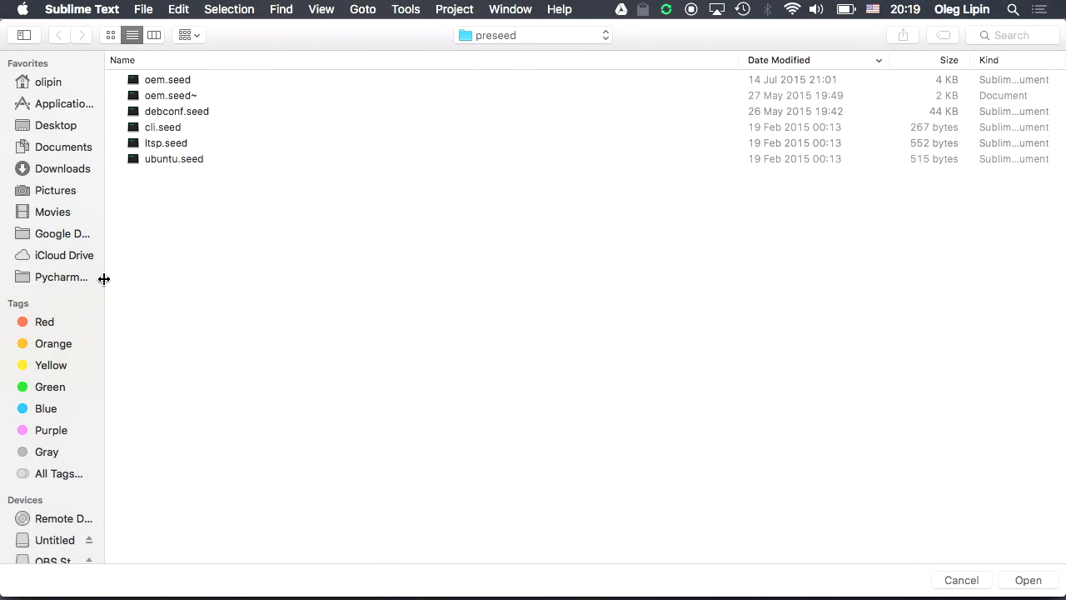
pyautogui.click(50, 539)
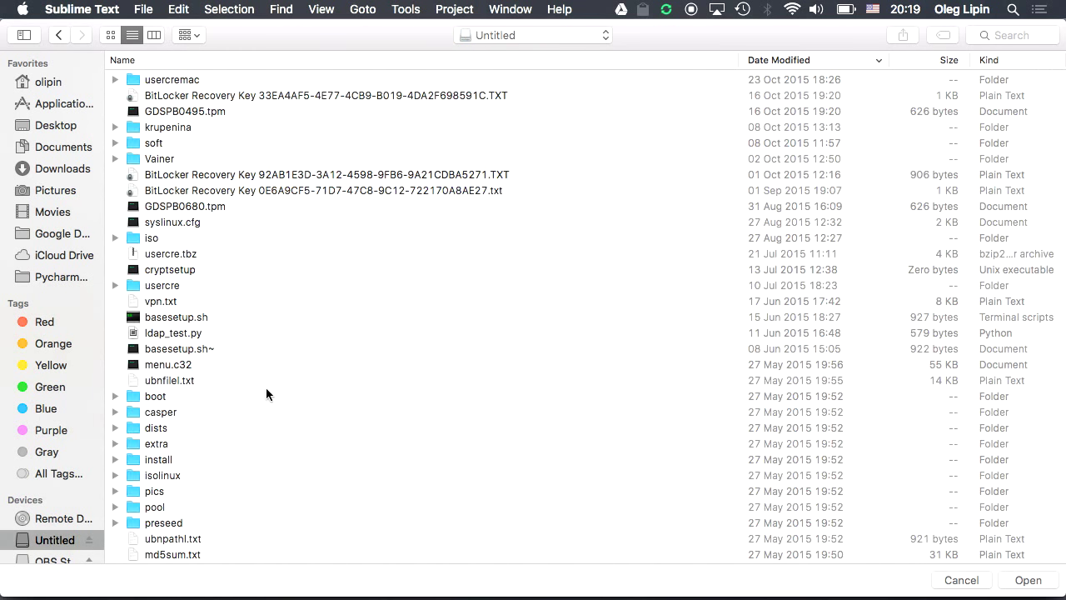
pyautogui.click(170, 477)
pyautogui.doubleClick(170, 476)
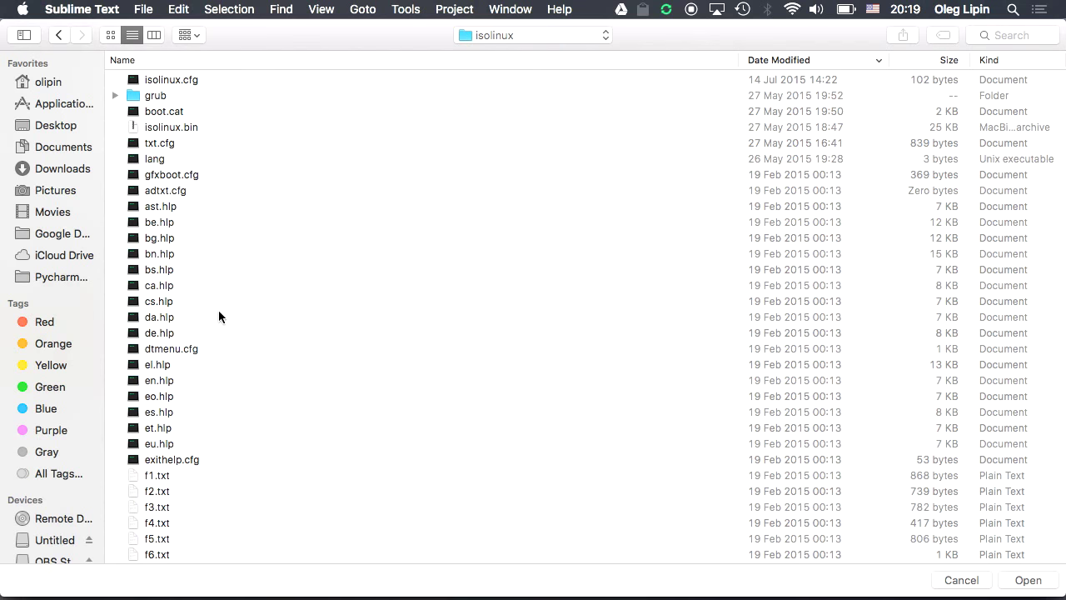
pyautogui.click(206, 79)
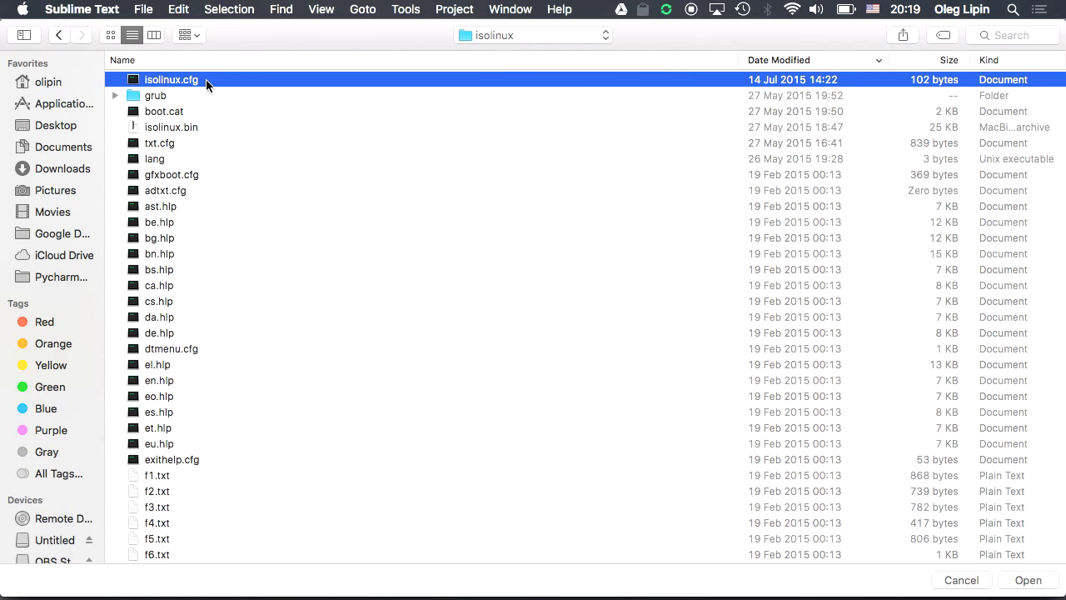
pyautogui.doubleClick(206, 79)
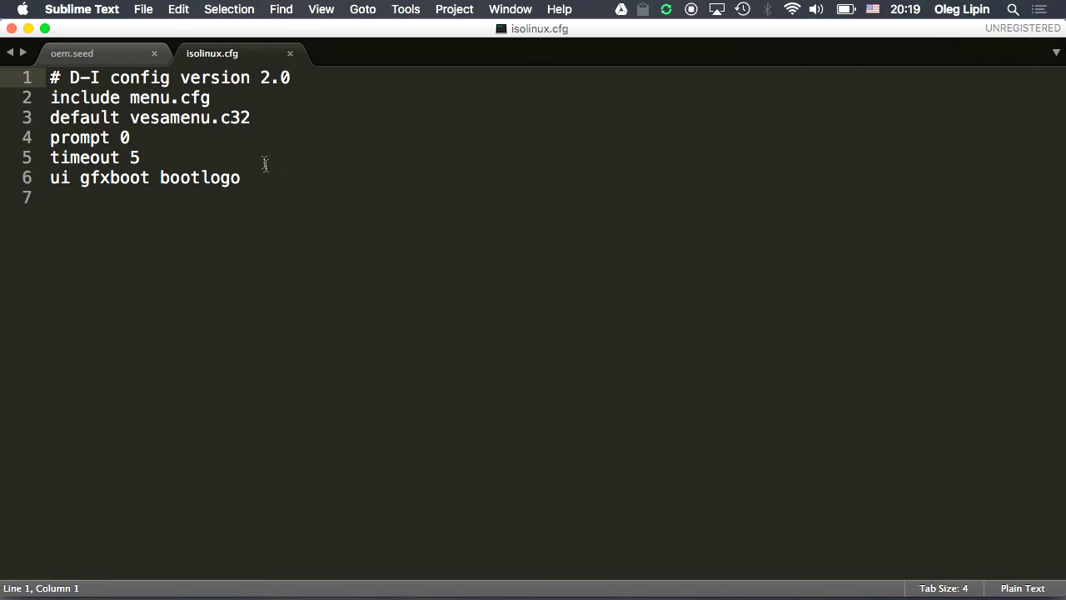
# - Close isolinux.cfg and open txt.cfg from the isolinux folder on the Untitled volume
pyautogui.click(291, 52)
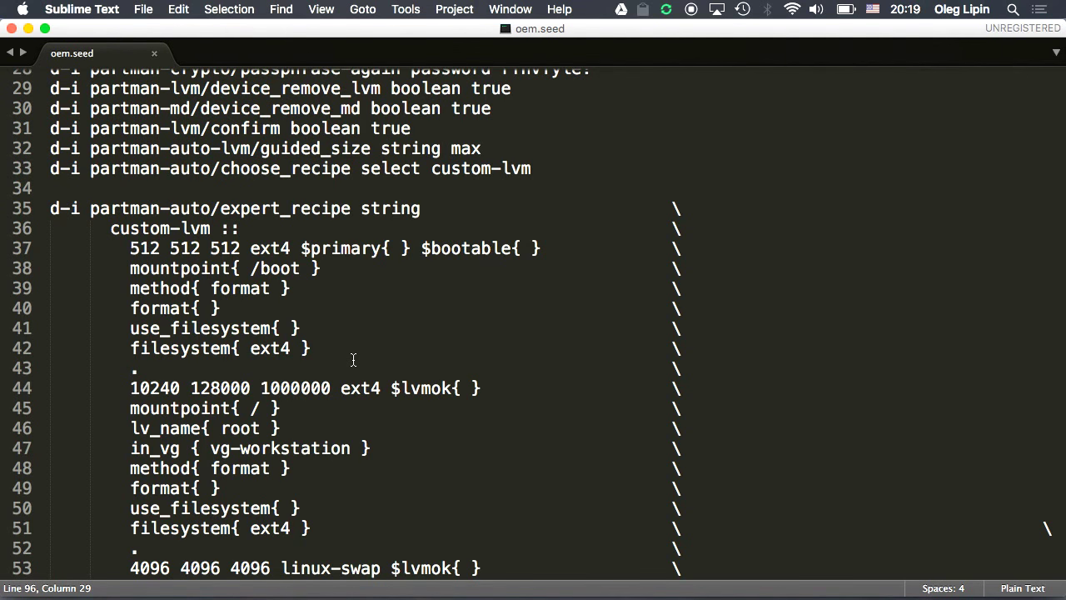
pyautogui.press('super+o')
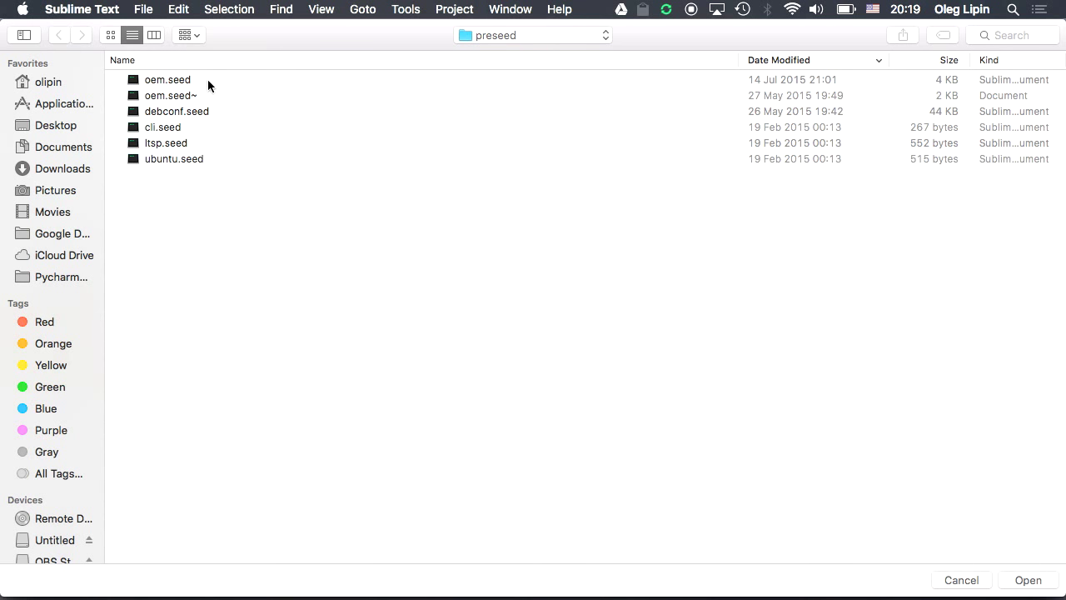
pyautogui.click(67, 541)
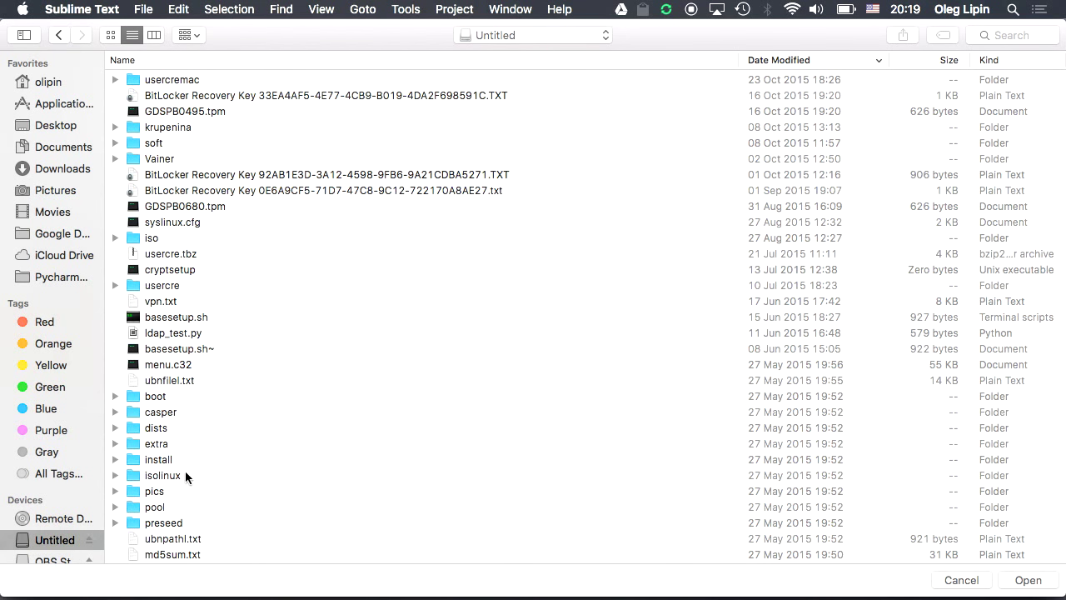
pyautogui.doubleClick(185, 475)
pyautogui.moveTo(185, 475); pyautogui.dragTo(188, 375)
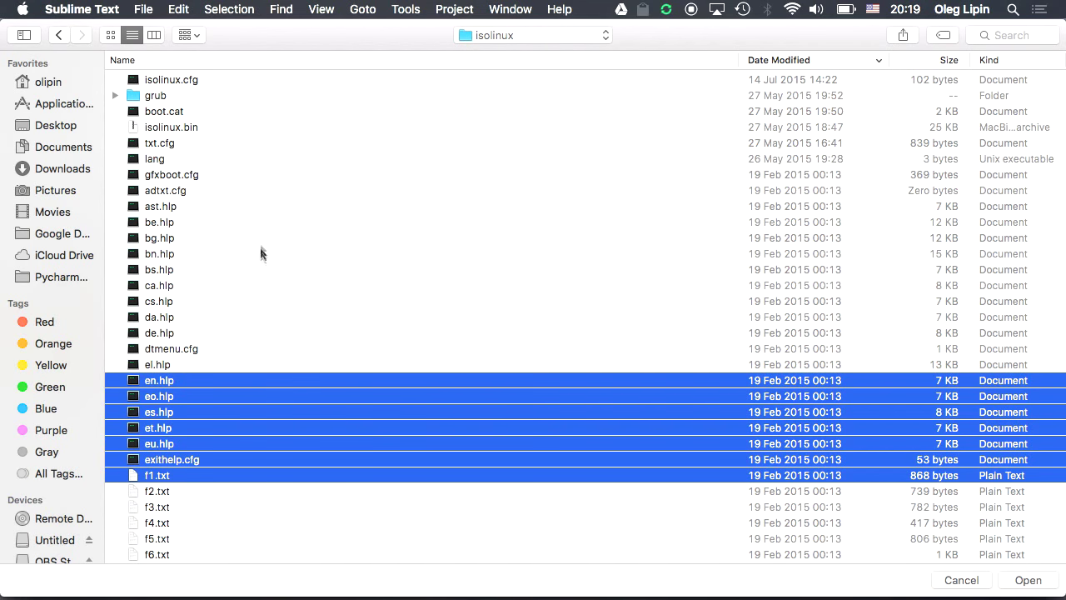
pyautogui.doubleClick(175, 143)
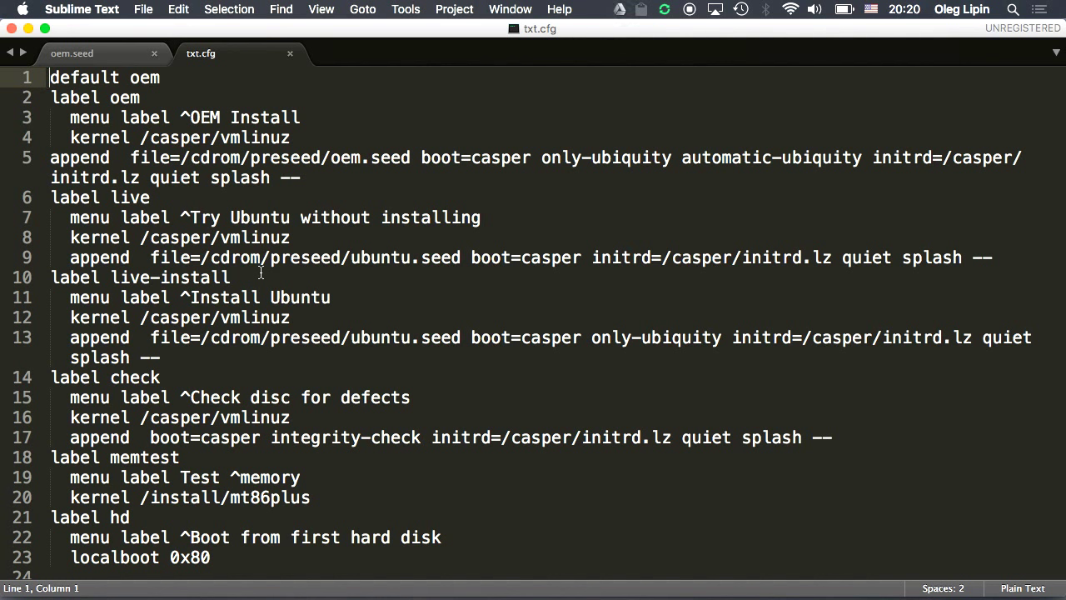
# - Look through the first boot entries of txt.cfg, from the default line to the live entry's menu label
pyautogui.press('Down')
pyautogui.press('Down')
pyautogui.press('Down')
pyautogui.press('Down')
pyautogui.press('Down')
pyautogui.press('Down')
pyautogui.press('Down')
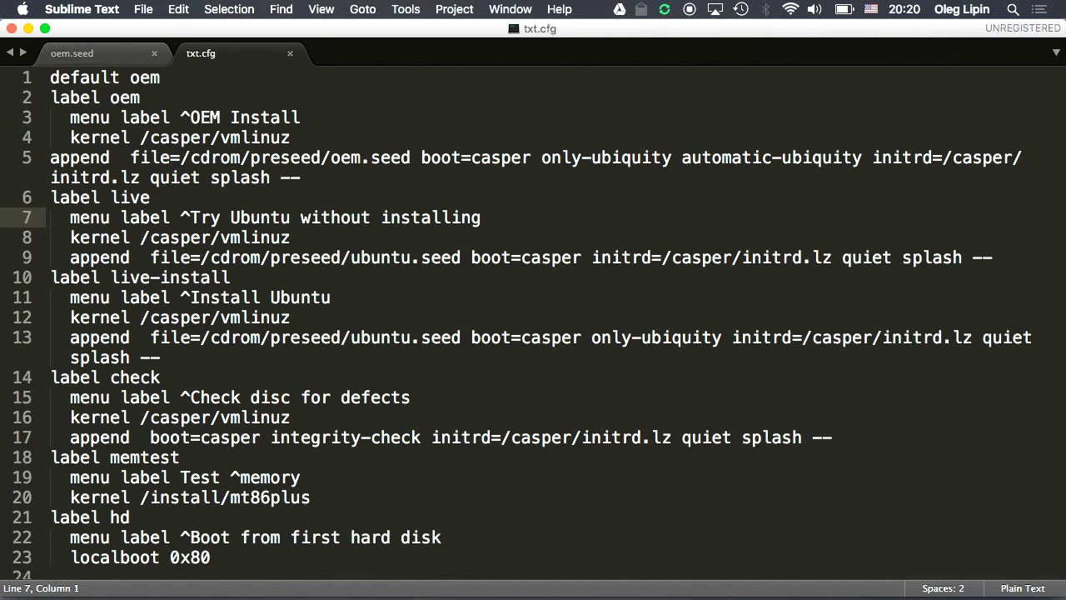
pyautogui.press('Up')
pyautogui.press('Up')
pyautogui.press('Up')
pyautogui.press('Up')
pyautogui.press('Up')
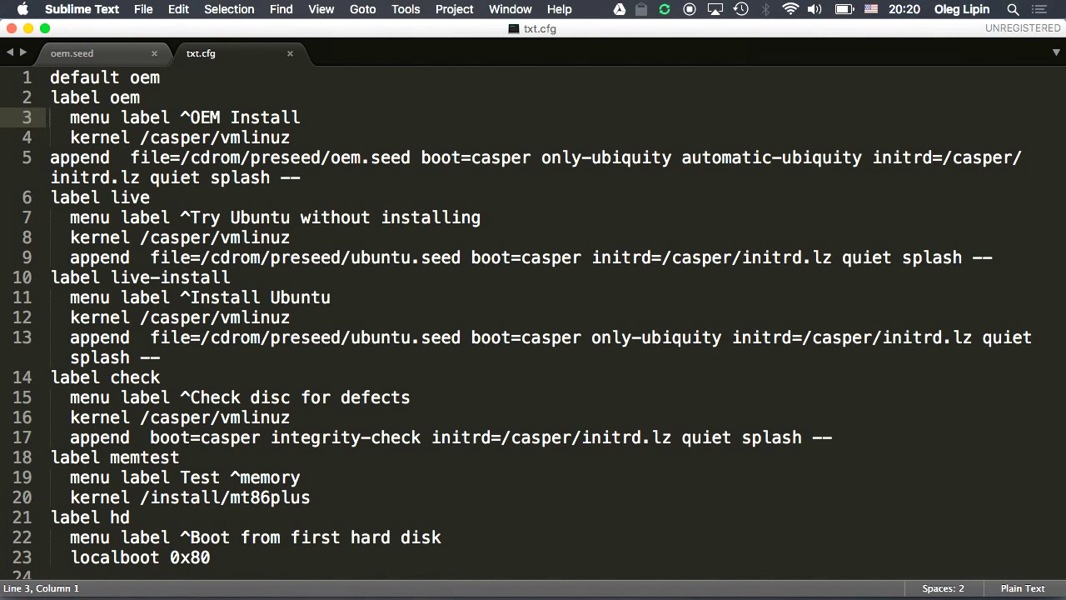
# - Select the word oem in the "label oem" line
pyautogui.press('Up')
pyautogui.press('Right')
pyautogui.press('Right')
pyautogui.press('Right')
pyautogui.press('Right')
pyautogui.press('Right')
pyautogui.press('Right')
pyautogui.press('Right')
pyautogui.press('Right')
pyautogui.press('Right')
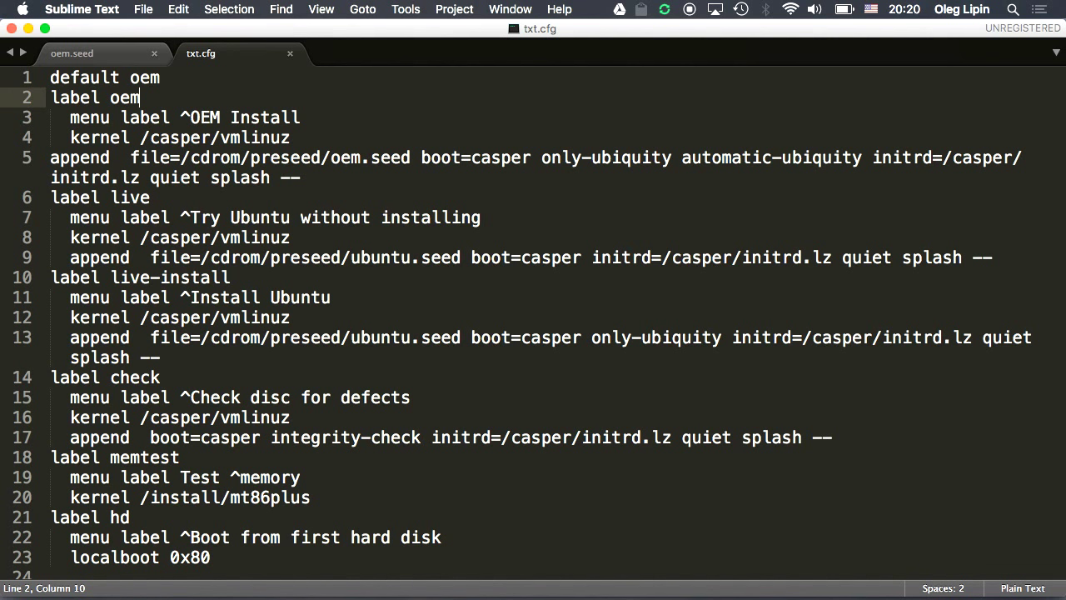
pyautogui.hotkey('shift', 'Left')
pyautogui.hotkey('shift', 'Left')
pyautogui.hotkey('shift', 'Left')
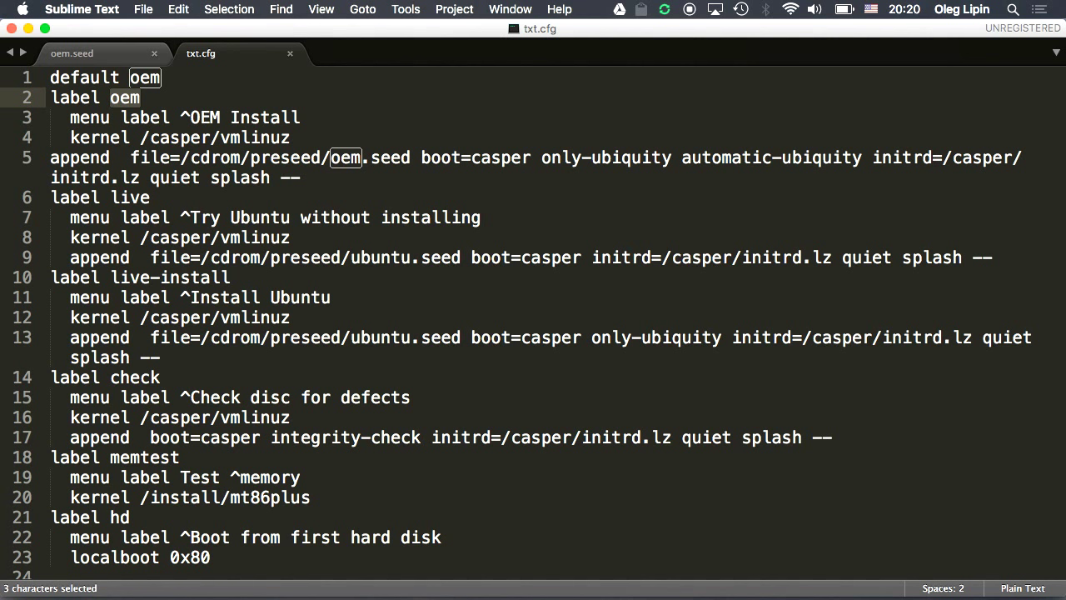
# - Highlight the OEM Install menu title in the oem entry, and the whole live entry on lines 6 to 9
pyautogui.press('Right')
pyautogui.press('Up')
pyautogui.press('Left')
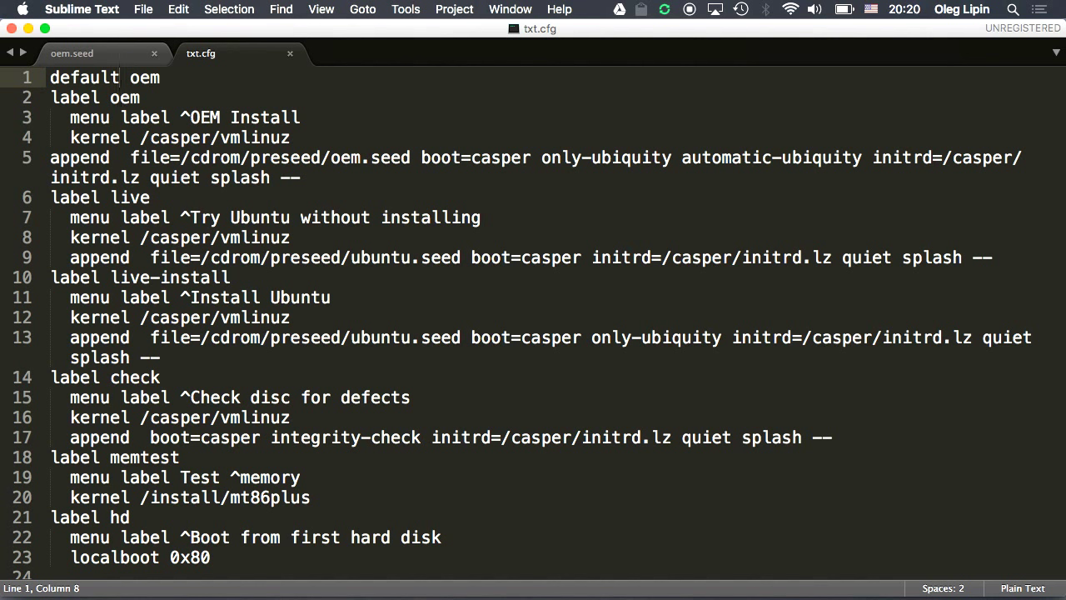
pyautogui.click(120, 97)
pyautogui.click(120, 117)
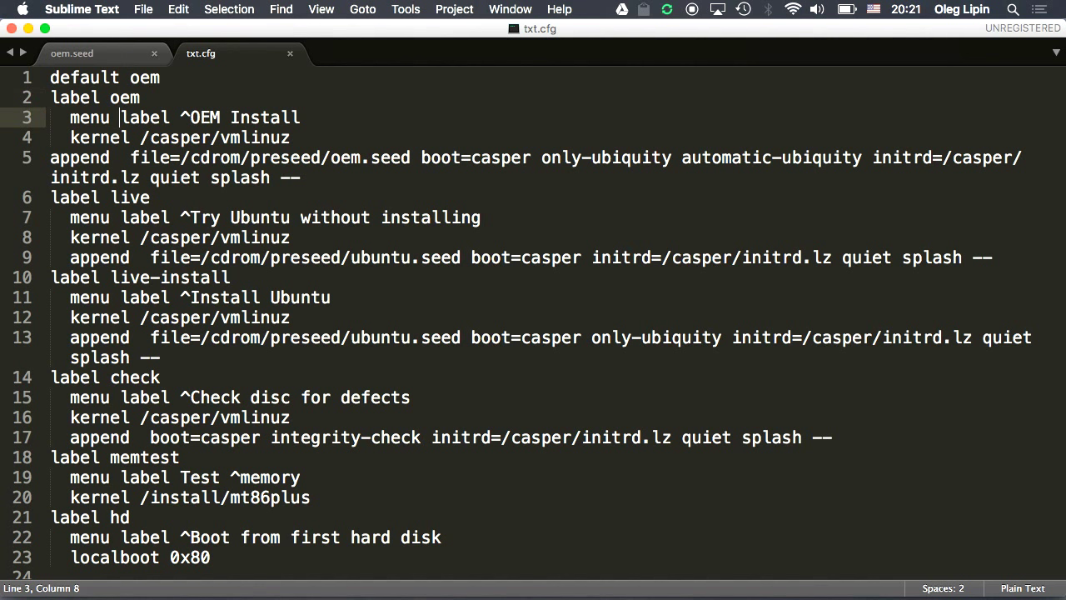
pyautogui.click(150, 118)
pyautogui.click(171, 117)
pyautogui.moveTo(190, 117); pyautogui.dragTo(300, 117)
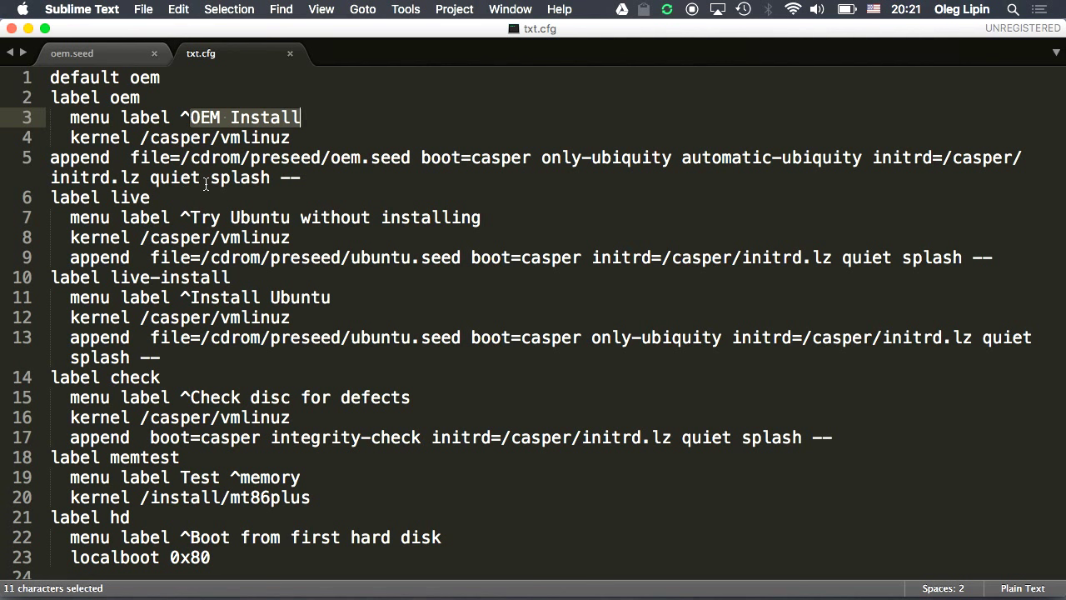
pyautogui.moveTo(48, 279); pyautogui.dragTo(36, 205)
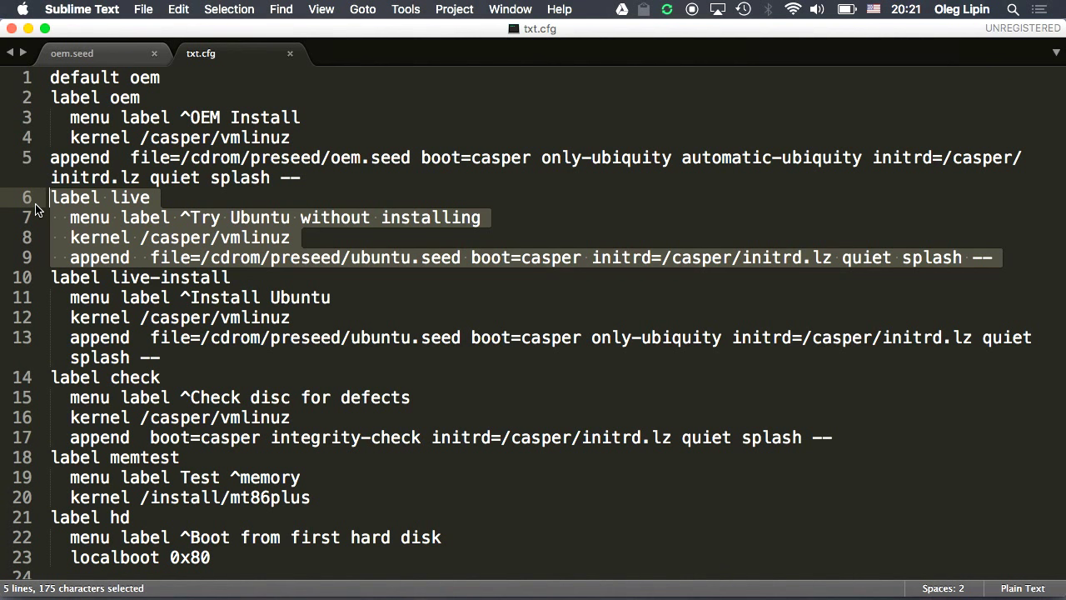
# - Examine the oem entry's menu label, kernel and append lines
pyautogui.click(291, 137)
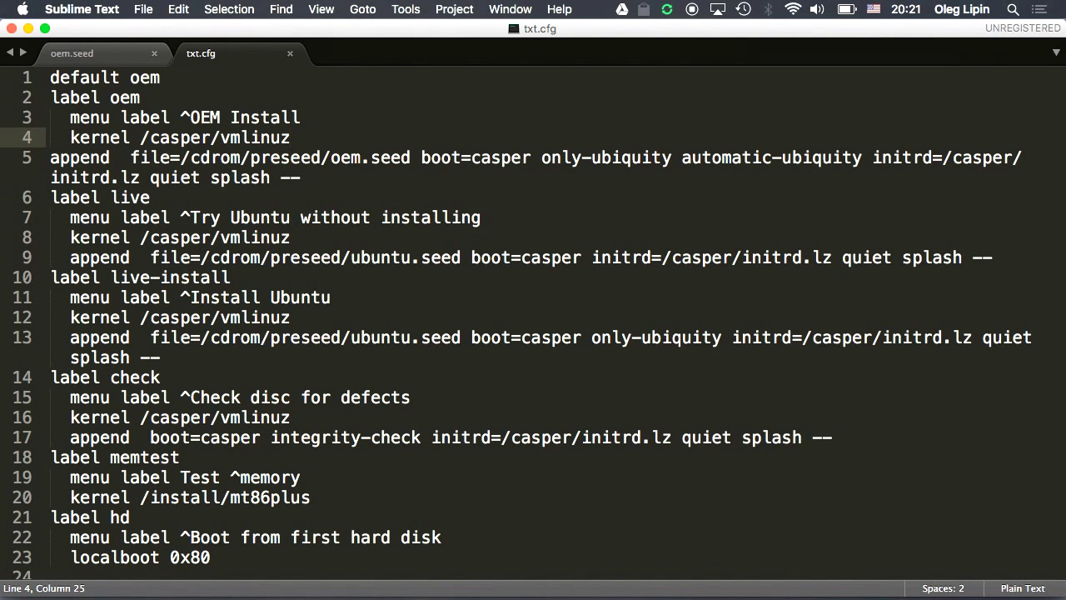
pyautogui.click(302, 117)
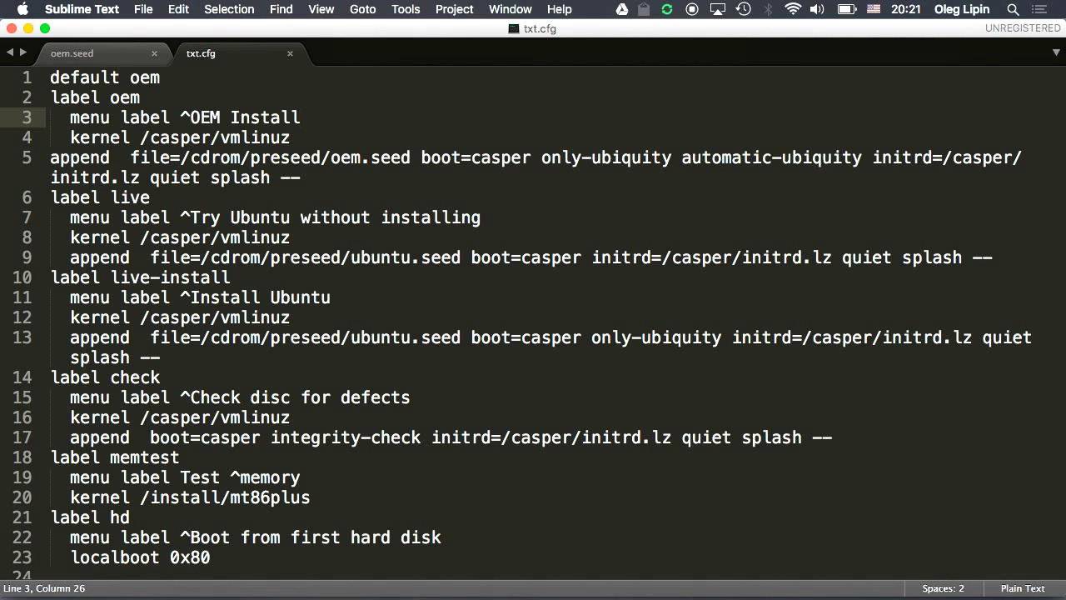
pyautogui.click(291, 137)
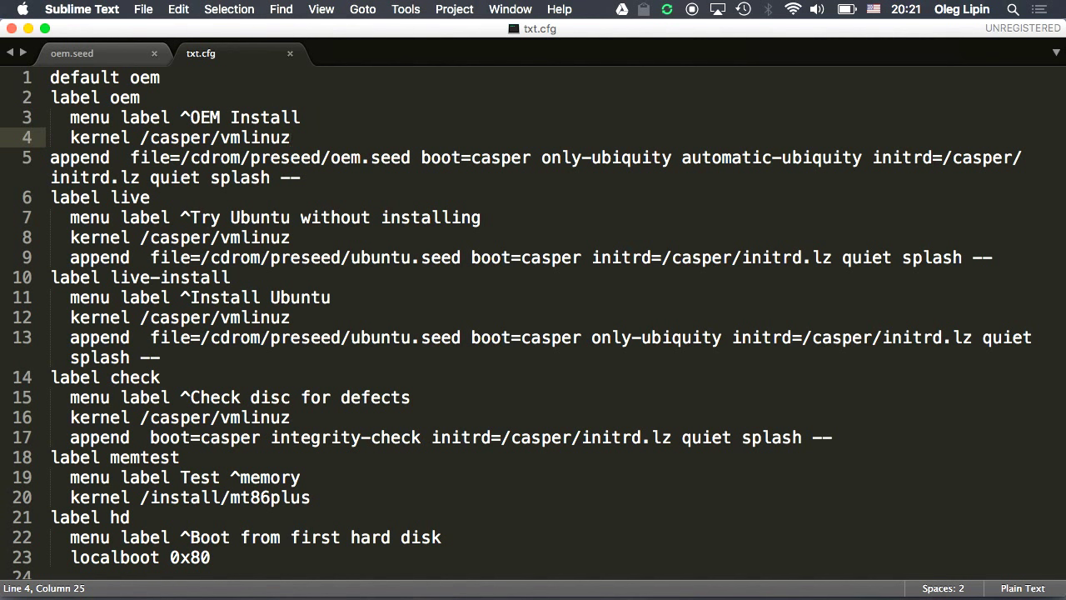
pyautogui.click(1023, 158)
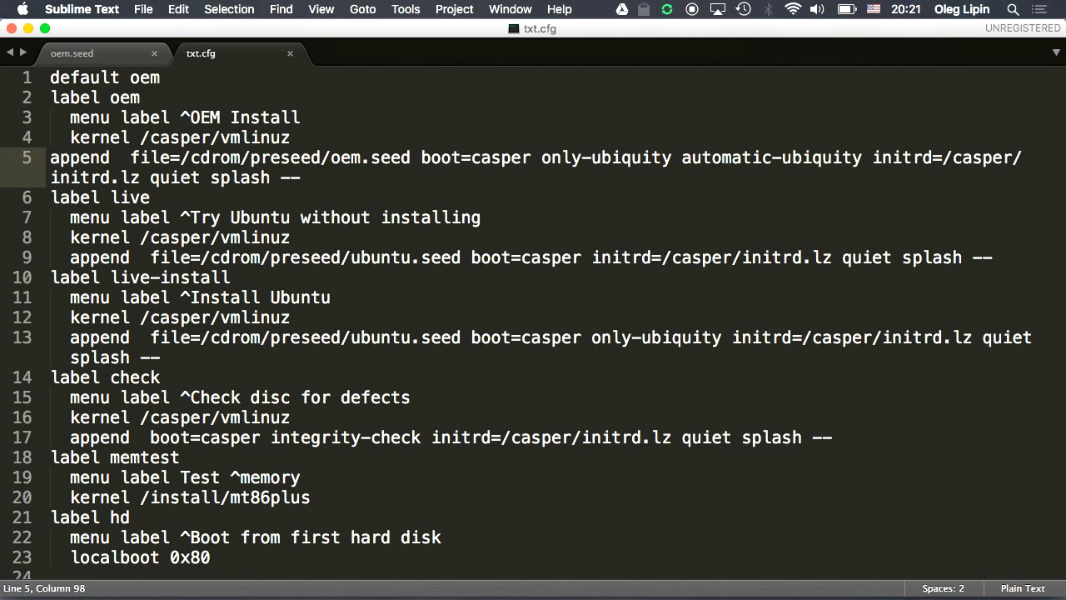
pyautogui.press('Up')
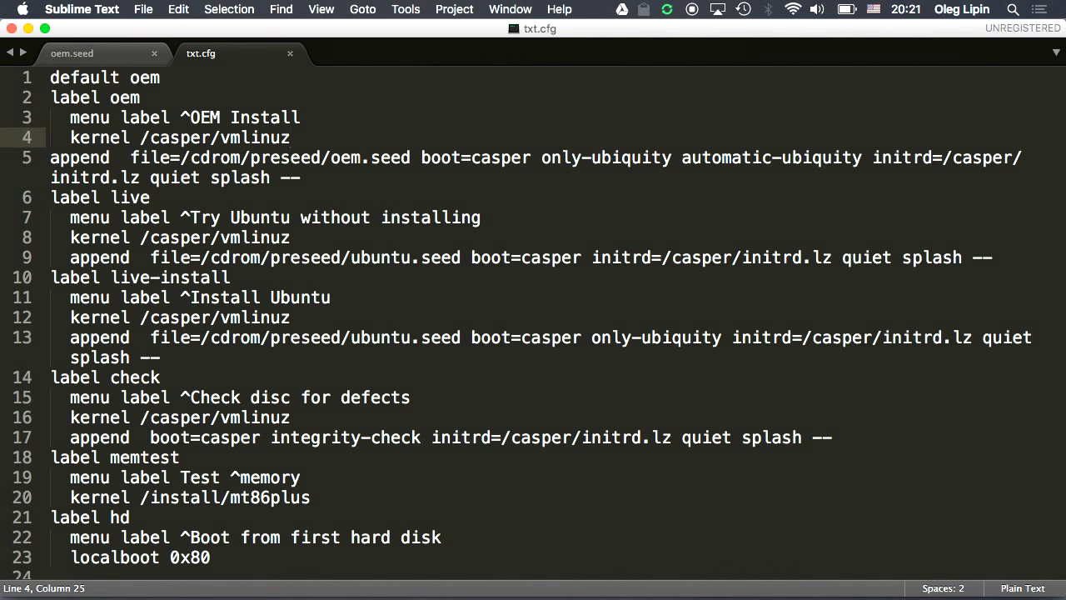
pyautogui.press('Down')
pyautogui.press('Left')
pyautogui.press('Left')
pyautogui.press('Up')
pyautogui.press('Down')
pyautogui.press('Right')
pyautogui.press('Left')
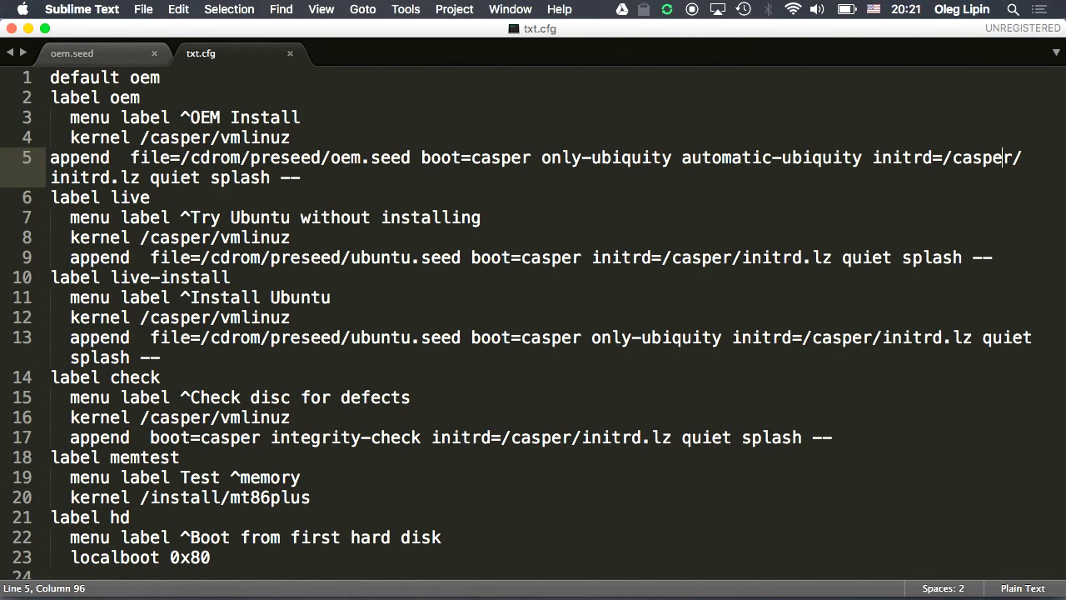
pyautogui.press('Up')
pyautogui.press('Right')
pyautogui.press('Right')
pyautogui.press('Right')
pyautogui.press('Right')
pyautogui.press('Right')
pyautogui.press('Right')
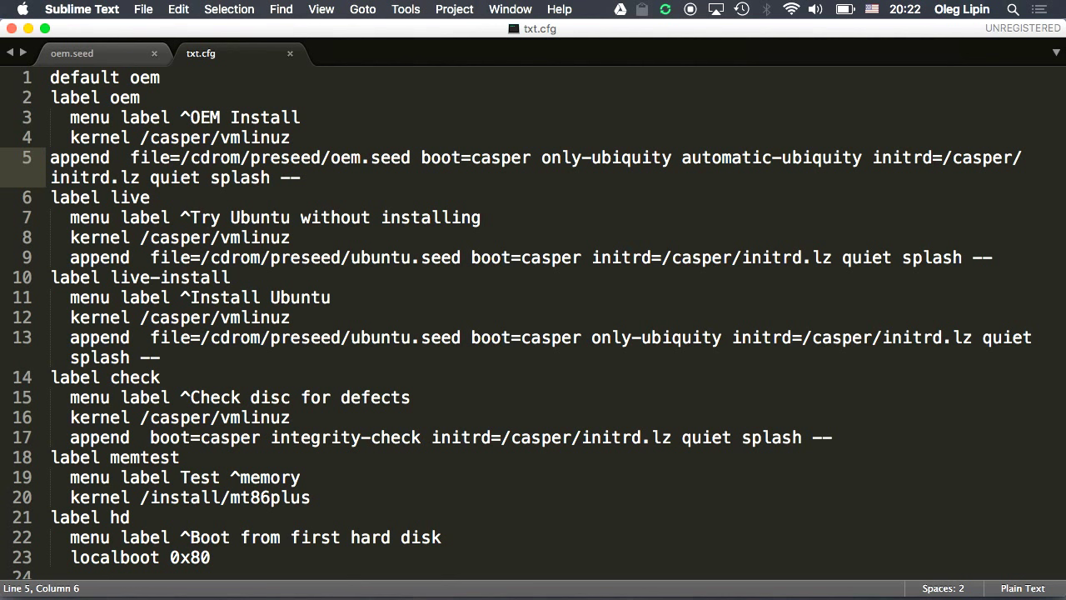
# - Examine the oem entry's append line from its file=/cdrom/preseed/oem.seed parameter through boot=casper to only-ubiquity
pyautogui.click(110, 157)
pyautogui.press('Right')
pyautogui.press('Right')
pyautogui.press('Right')
pyautogui.press('Right')
pyautogui.press('Right')
pyautogui.press('Right')
pyautogui.press('Right')
pyautogui.press('Right')
pyautogui.press('Right')
pyautogui.press('Right')
pyautogui.press('Right')
pyautogui.press('Right')
pyautogui.press('Right')
pyautogui.press('Right')
pyautogui.press('Left')
pyautogui.press('Left')
pyautogui.press('Left')
pyautogui.press('Left')
pyautogui.press('Left')
pyautogui.press('Left')
pyautogui.press('Left')
pyautogui.press('Right')
pyautogui.press('Right')
pyautogui.press('Right')
pyautogui.press('Right')
pyautogui.press('Right')
pyautogui.press('Right')
pyautogui.press('Right')
pyautogui.press('Right')
pyautogui.press('Right')
pyautogui.press('Right')
pyautogui.press('Right')
pyautogui.press('Right')
pyautogui.press('Right')
pyautogui.press('Right')
pyautogui.press('Right')
pyautogui.press('Right')
pyautogui.press('Right')
pyautogui.press('Right')
pyautogui.press('Right')
pyautogui.press('Right')
pyautogui.press('Right')
pyautogui.press('Right')
pyautogui.press('Right')
pyautogui.press('Right')
pyautogui.press('Right')
pyautogui.press('Right')
pyautogui.press('Right')
pyautogui.press('Right')
pyautogui.press('Right')
pyautogui.press('Right')
pyautogui.press('Right')
pyautogui.press('Right')
pyautogui.press('Right')
pyautogui.press('Right')
pyautogui.press('Right')
pyautogui.press('Right')
pyautogui.press('Right')
pyautogui.press('Right')
pyautogui.press('Right')
pyautogui.press('Right')
pyautogui.press('Right')
pyautogui.press('Right')
pyautogui.press('Right')
pyautogui.press('Right')
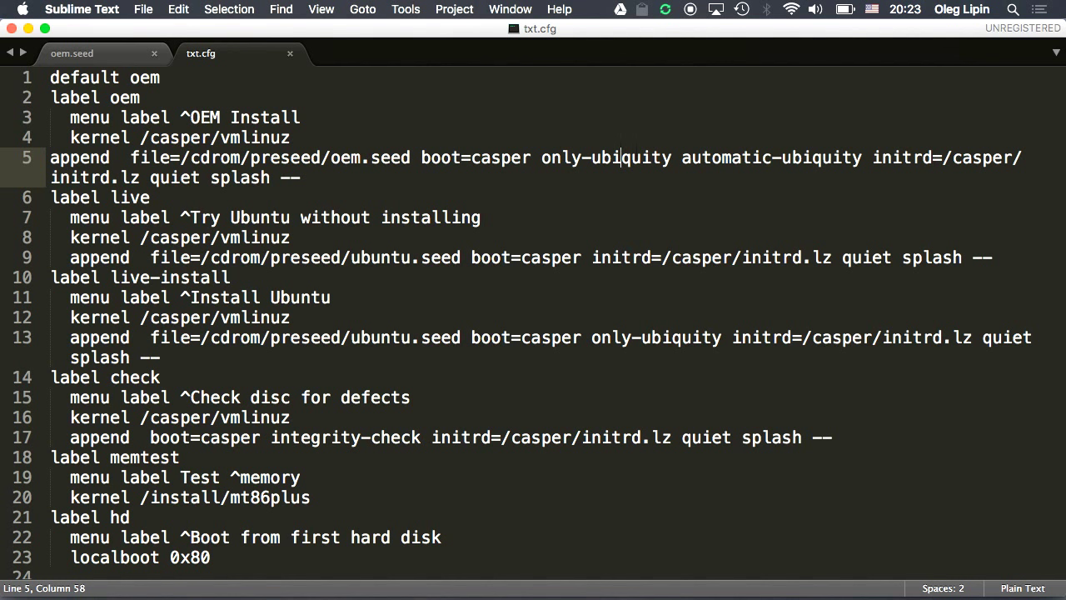
# - Select the automatic-ubiquity parameter in the oem entry's append line
pyautogui.press('Right')
pyautogui.press('Right')
pyautogui.press('Right')
pyautogui.press('Right')
pyautogui.press('Right')
pyautogui.press('Right')
pyautogui.press('Right')
pyautogui.press('Right')
pyautogui.press('Right')
pyautogui.press('Right')
pyautogui.press('Right')
pyautogui.press('Right')
pyautogui.press('Right')
pyautogui.press('Right')
pyautogui.press('Right')
pyautogui.press('Right')
pyautogui.press('Right')
pyautogui.press('Right')
pyautogui.press('Right')
pyautogui.press('Right')
pyautogui.press('Right')
pyautogui.press('Right')
pyautogui.press('Right')
pyautogui.press('Right')
pyautogui.hotkey('shift', 'Left')
pyautogui.hotkey('shift', 'Left')
pyautogui.hotkey('shift', 'Left')
pyautogui.hotkey('shift', 'Left')
pyautogui.hotkey('shift', 'Left')
pyautogui.hotkey('shift', 'Left')
pyautogui.hotkey('shift', 'Left')
pyautogui.hotkey('shift', 'Left')
pyautogui.hotkey('shift', 'Left')
pyautogui.hotkey('shift', 'Left')
pyautogui.hotkey('shift', 'Left')
pyautogui.hotkey('shift', 'Left')
pyautogui.hotkey('shift', 'Left')
pyautogui.hotkey('shift', 'Left')
pyautogui.hotkey('shift', 'Left')
pyautogui.hotkey('shift', 'Left')
pyautogui.hotkey('shift', 'Left')
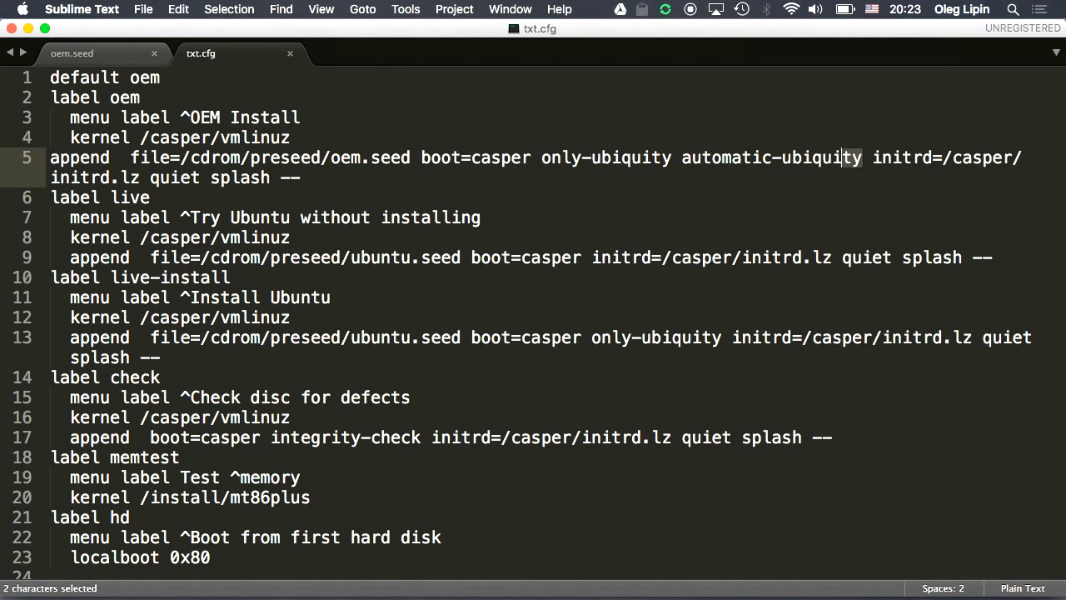
pyautogui.hotkey('shift', 'Left')
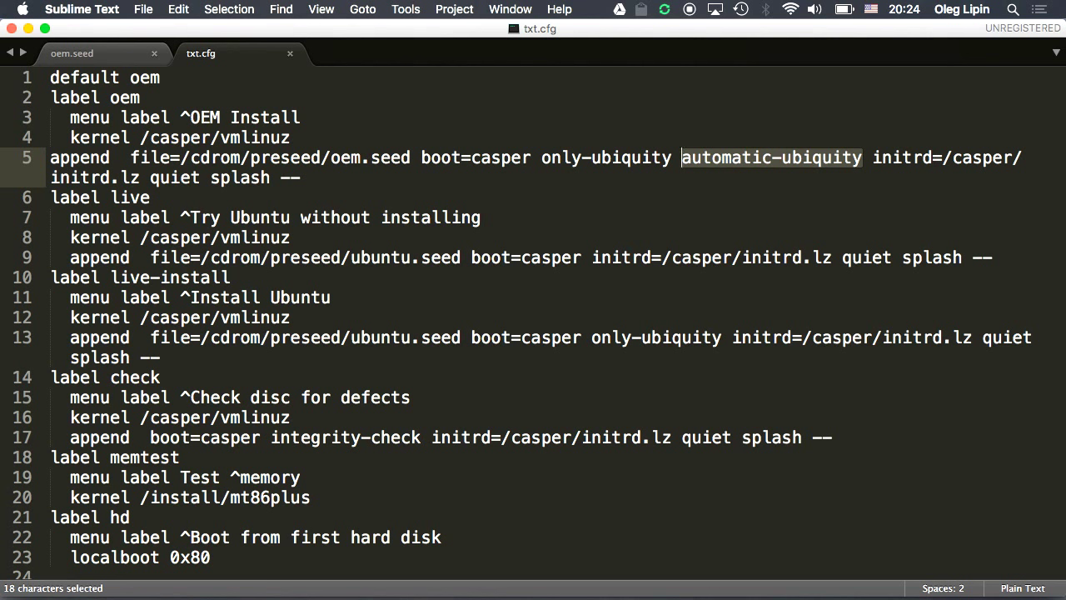
# - Examine the remaining parameters of the oem append line, from initrd=/casper/initrd.lz to quiet splash
pyautogui.click(862, 158)
pyautogui.press('Right')
pyautogui.press('Right')
pyautogui.press('Right')
pyautogui.press('Right')
pyautogui.press('Right')
pyautogui.press('Right')
pyautogui.press('Right')
pyautogui.press('Right')
pyautogui.press('Right')
pyautogui.press('Right')
pyautogui.press('Right')
pyautogui.press('Right')
pyautogui.press('Right')
pyautogui.press('Right')
pyautogui.press('Right')
pyautogui.press('Right')
pyautogui.press('Right')
pyautogui.press('Right')
pyautogui.press('Right')
pyautogui.press('Right')
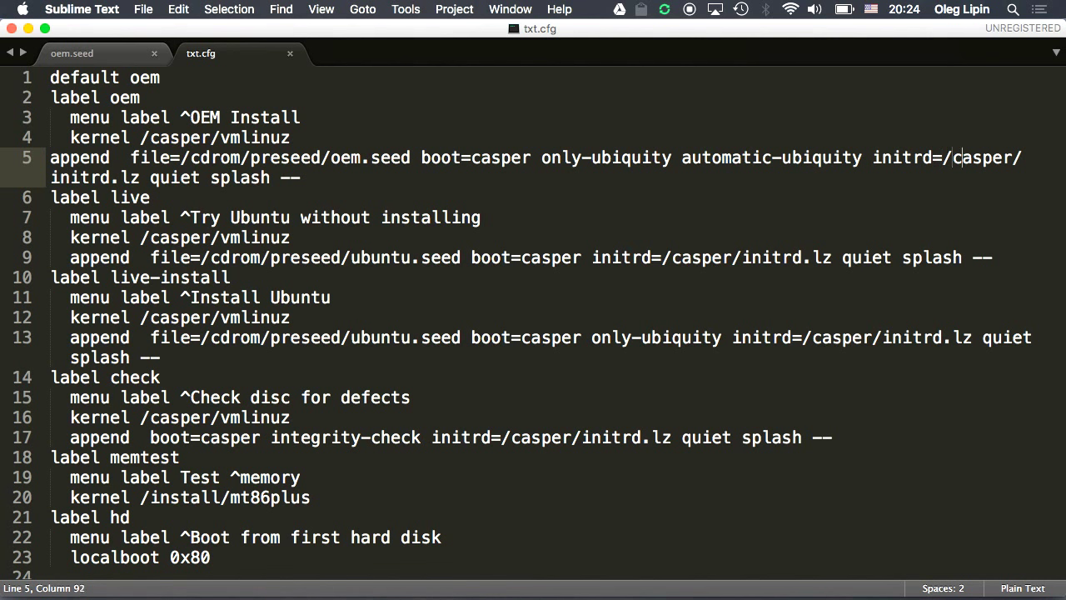
pyautogui.press('Right')
pyautogui.press('Right')
pyautogui.press('Right')
pyautogui.press('Right')
pyautogui.press('Right')
pyautogui.press('Right')
pyautogui.press('Right')
pyautogui.press('Right')
pyautogui.press('Right')
pyautogui.press('Right')
pyautogui.press('Right')
pyautogui.press('Right')
pyautogui.press('Left')
pyautogui.press('Left')
pyautogui.press('Left')
pyautogui.press('Right')
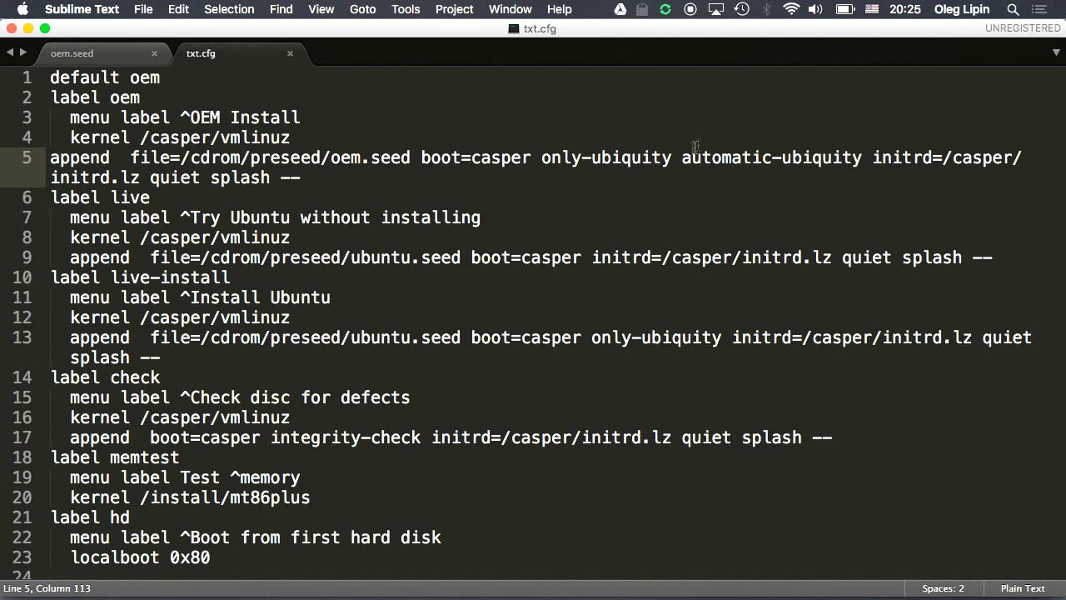
# - Highlight automatic-ubiquity and the oem.seed file name in turn on the oem append line
pyautogui.moveTo(682, 157); pyautogui.dragTo(863, 158)
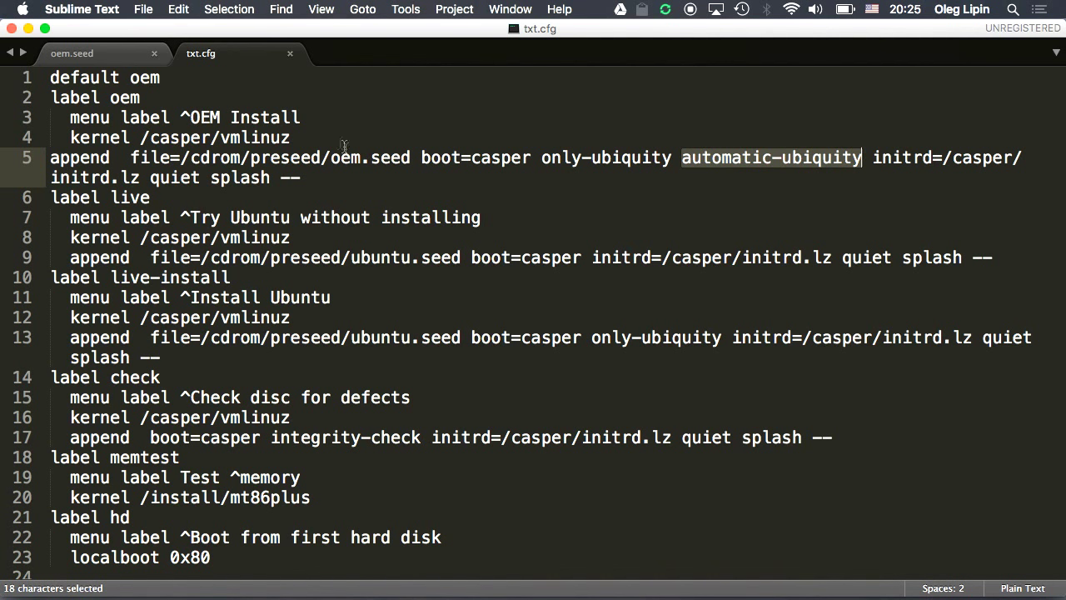
pyautogui.moveTo(331, 157); pyautogui.dragTo(410, 160)
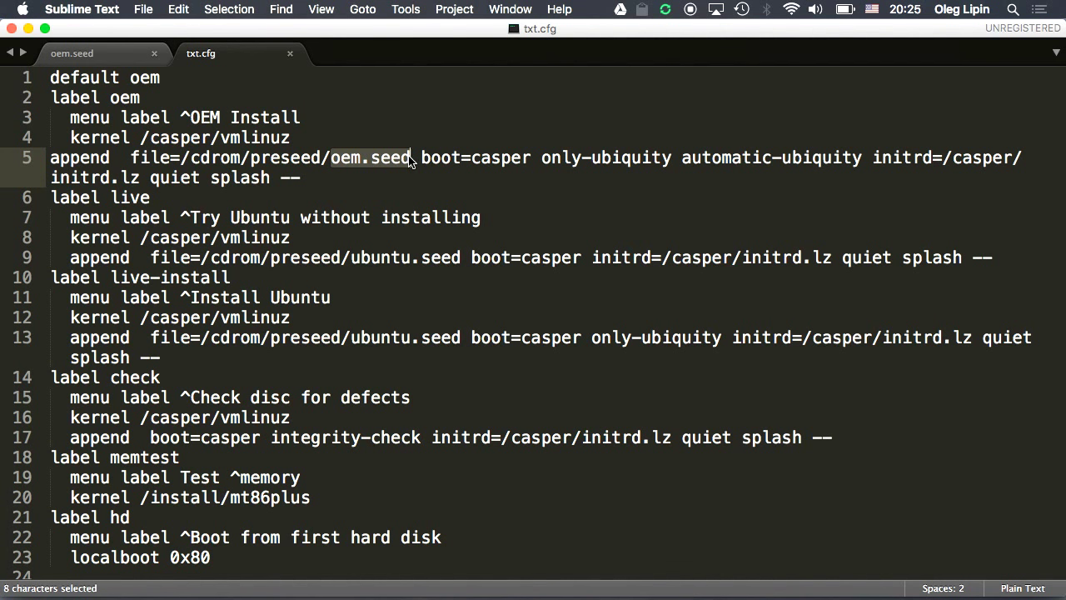
# - Close txt.cfg and look through oem.seed from the Locales section to the At last section
pyautogui.click(291, 54)
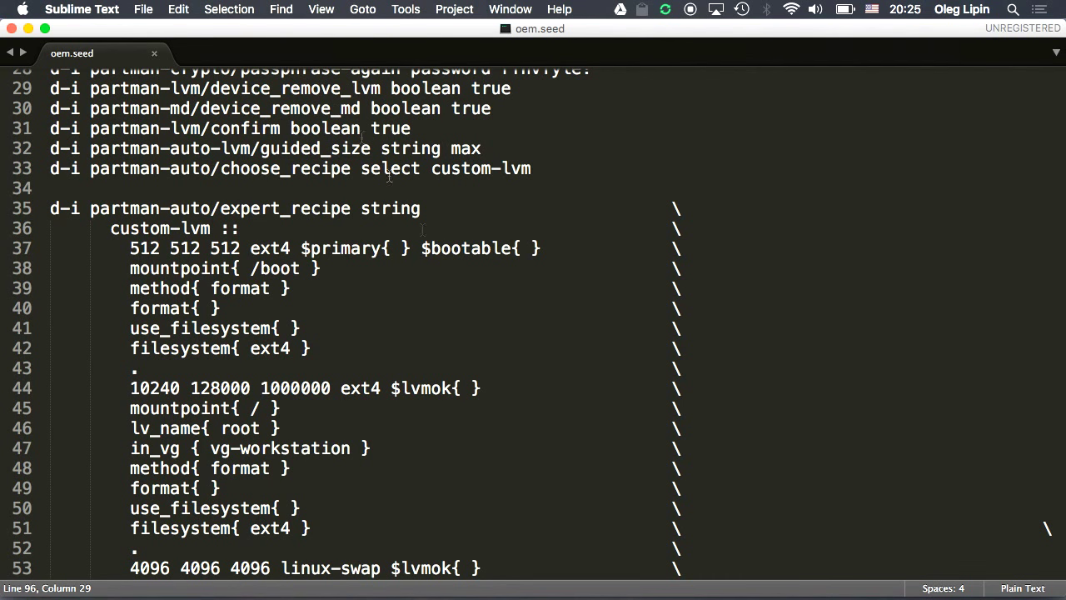
pyautogui.scroll(5, 507, 430)
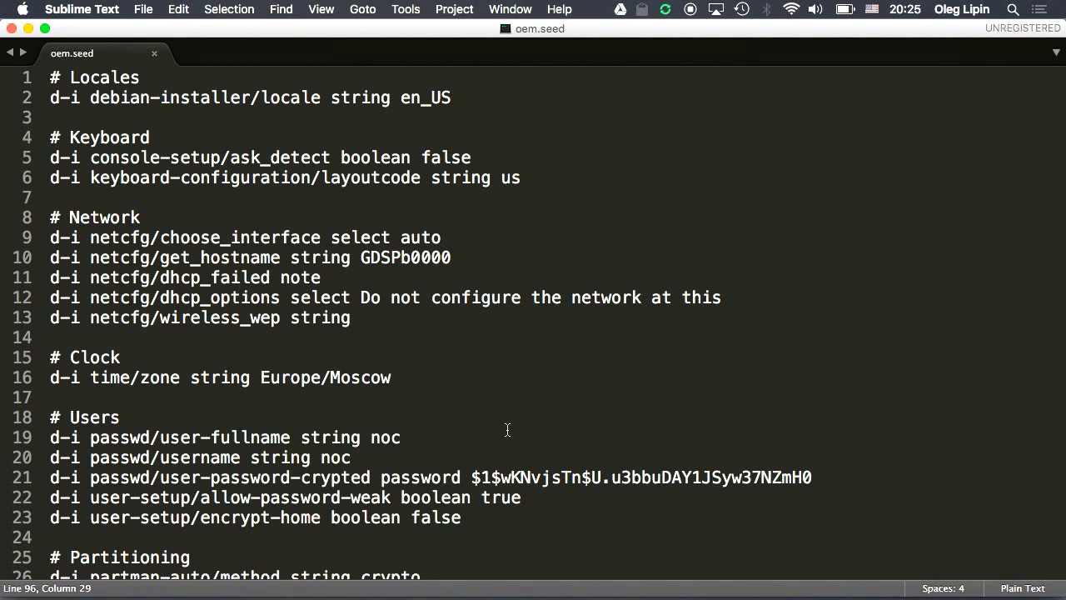
pyautogui.moveTo(708, 593)
pyautogui.scroll(-20, 651, 280)
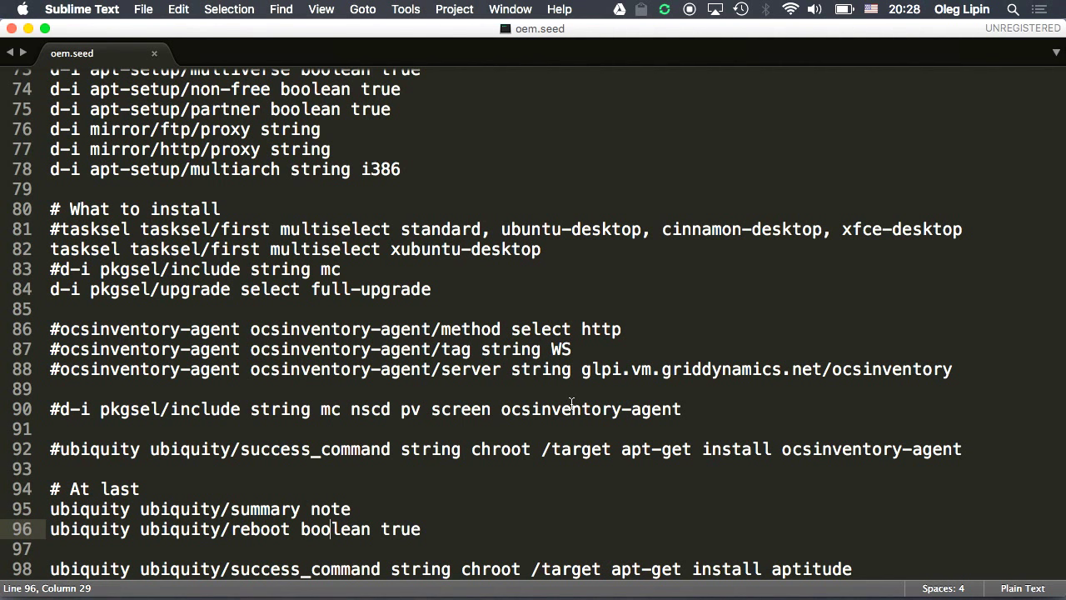
# - Highlight the ubiquity/success_command line that installs aptitude, on line 98 of oem.seed
pyautogui.click(878, 555)
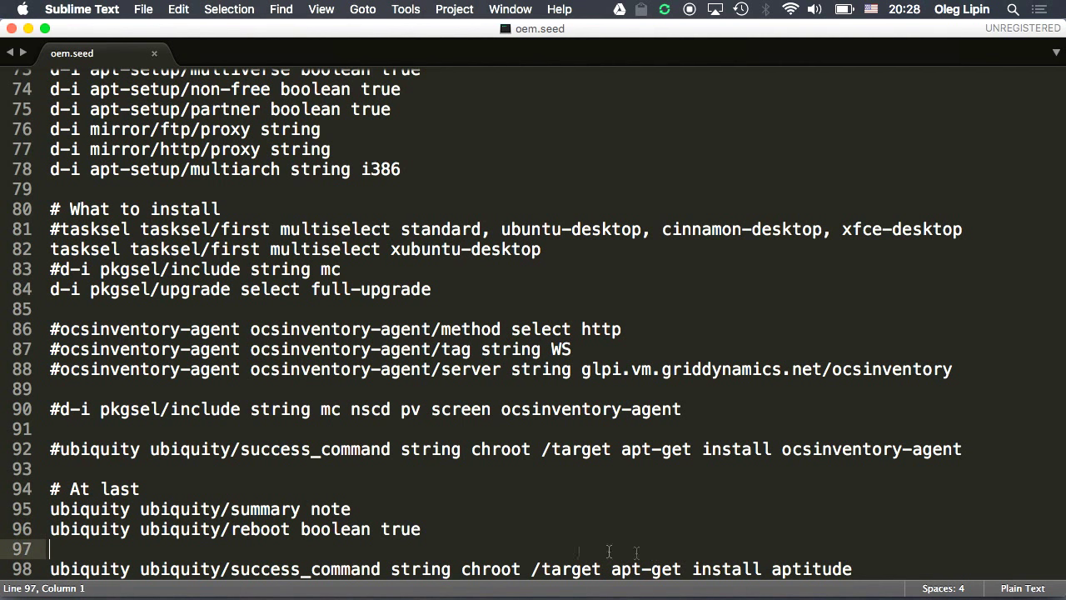
pyautogui.moveTo(200, 556); pyautogui.dragTo(160, 569)
pyautogui.moveTo(811, 558); pyautogui.dragTo(814, 569)
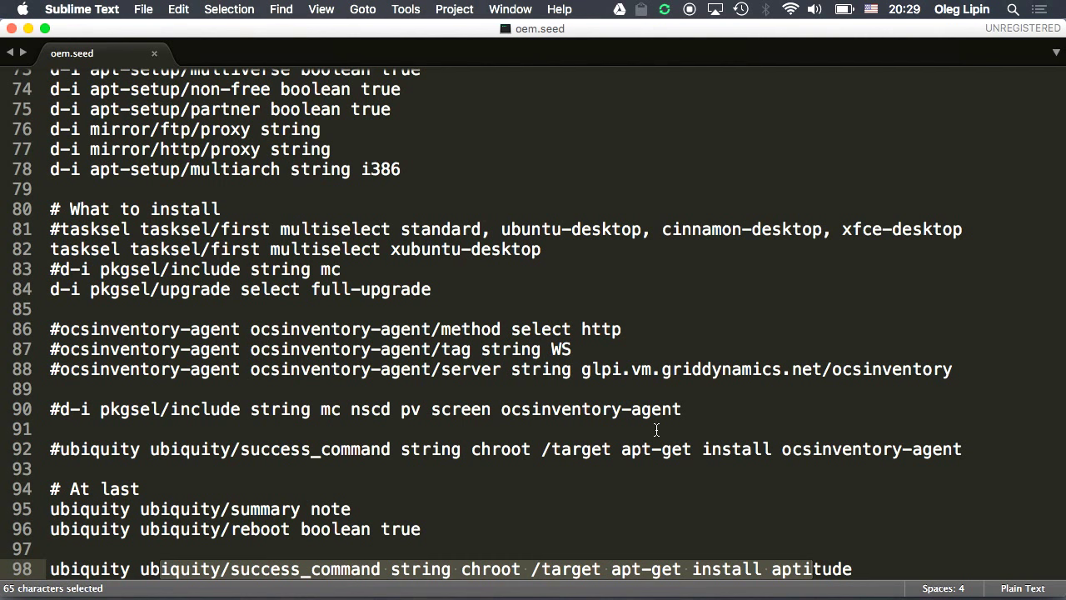
# - Switch to Firefox and open the GitHub home page in the New Tab page
pyautogui.moveTo(616, 583)
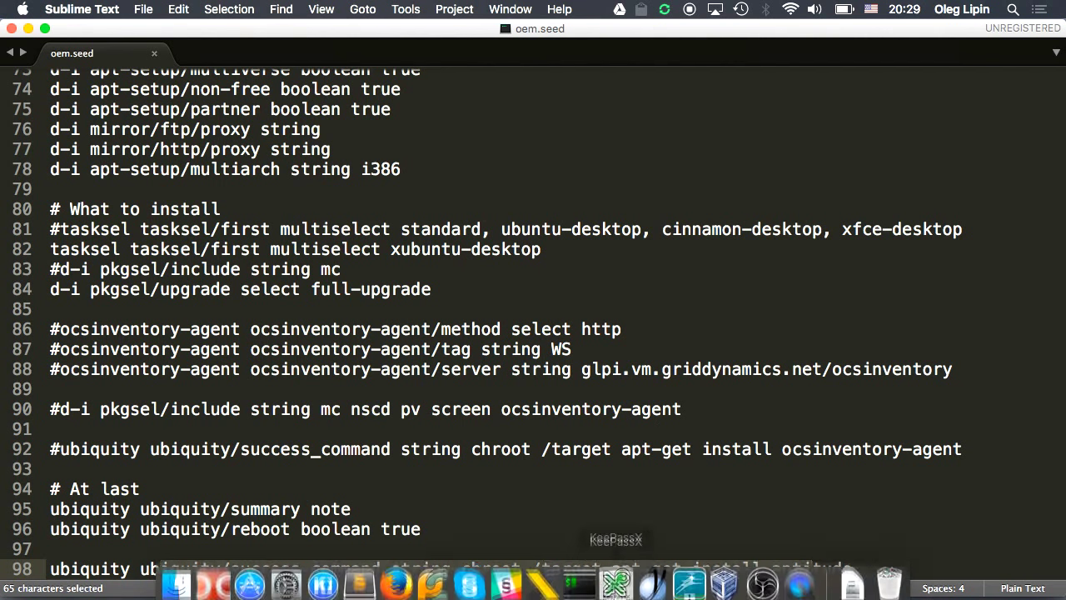
pyautogui.click(396, 576)
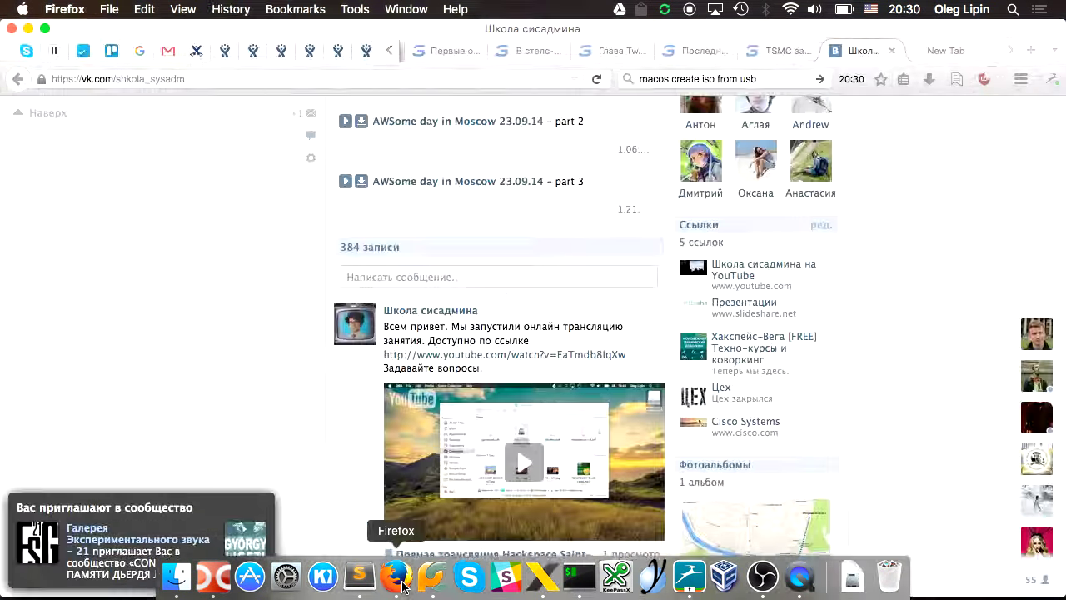
pyautogui.click(933, 53)
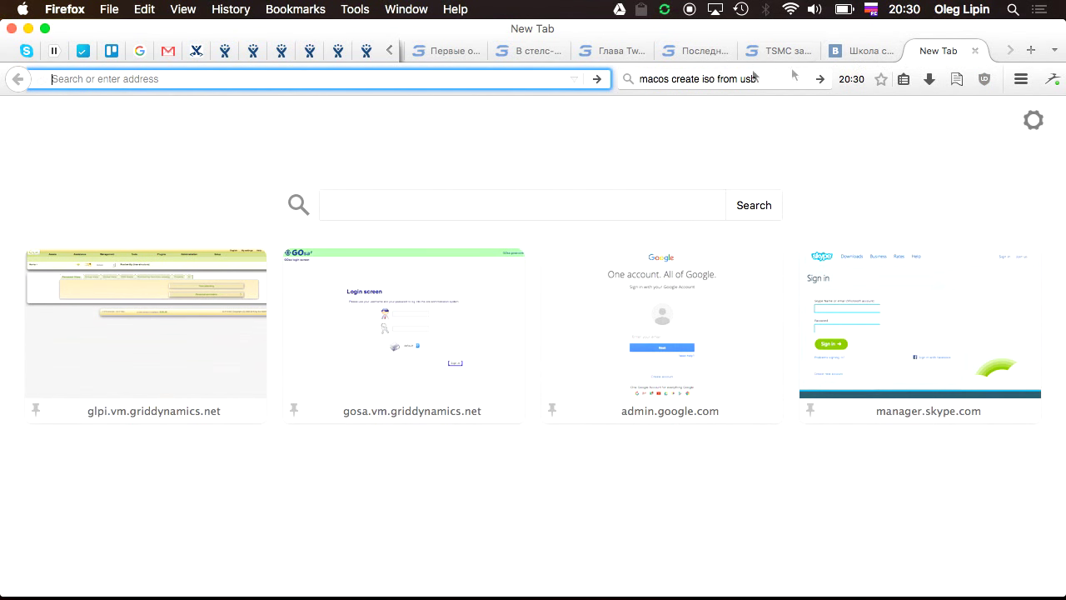
pyautogui.write('ыд')
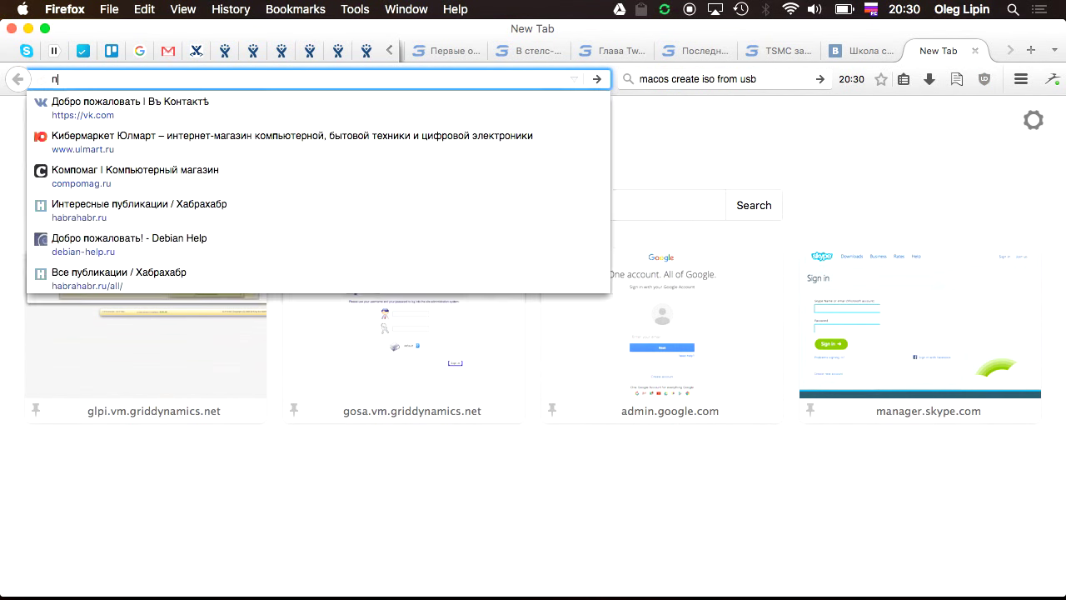
pyautogui.press('BackSpace')
pyautogui.press('BackSpace')
pyautogui.hotkey('ctrl', 'space')
pyautogui.write('github')
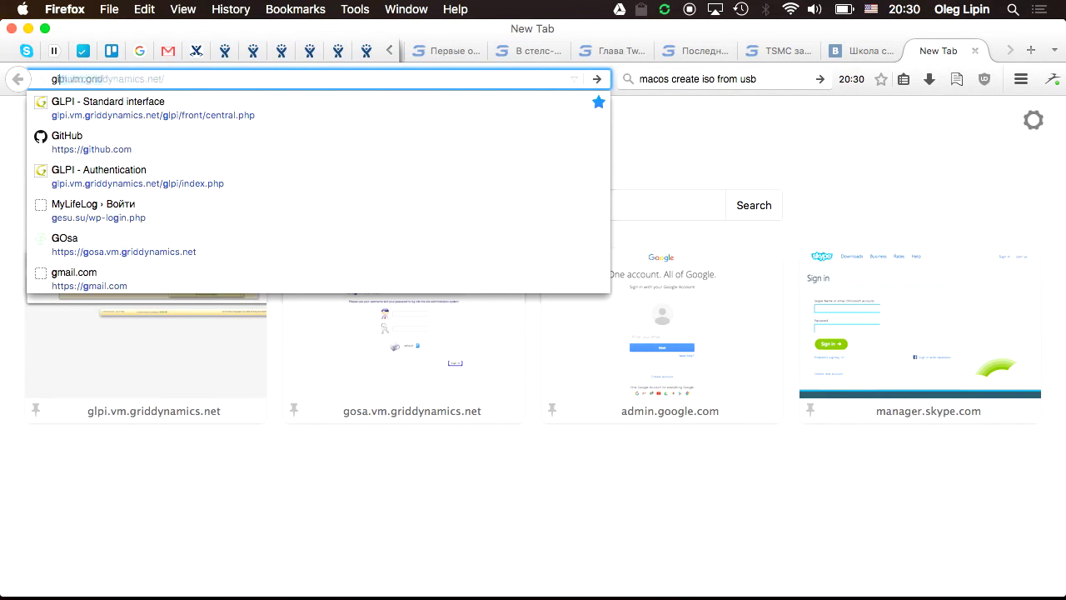
pyautogui.press('Down')
pyautogui.press('Return')
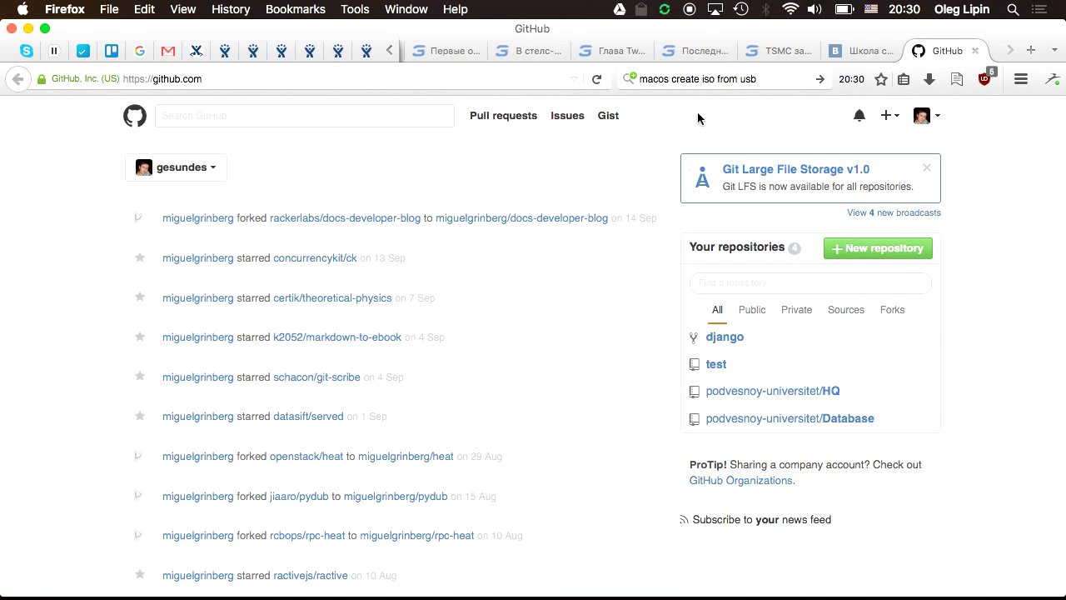
# - Go to the account's own GitHub profile and open its list of starred repositories
pyautogui.click(933, 115)
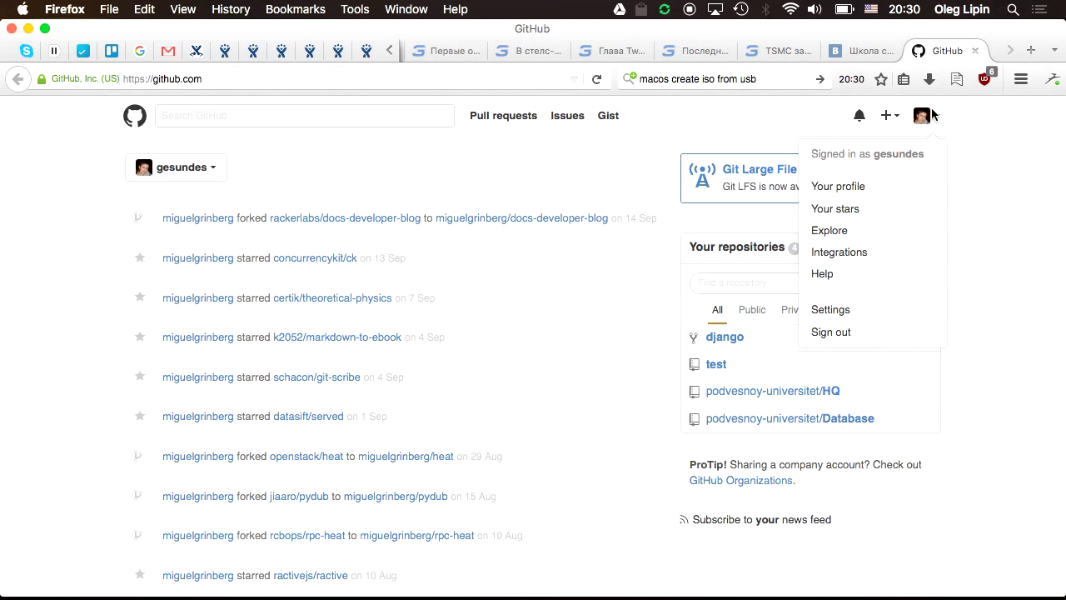
pyautogui.click(858, 195)
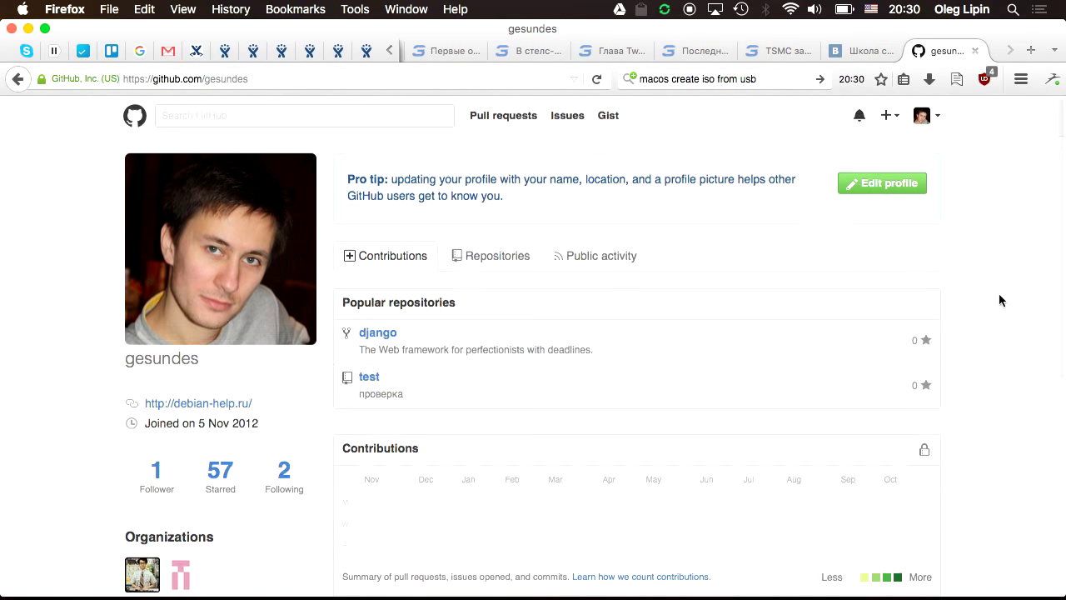
pyautogui.scroll(-2, 999, 298)
pyautogui.click(211, 423)
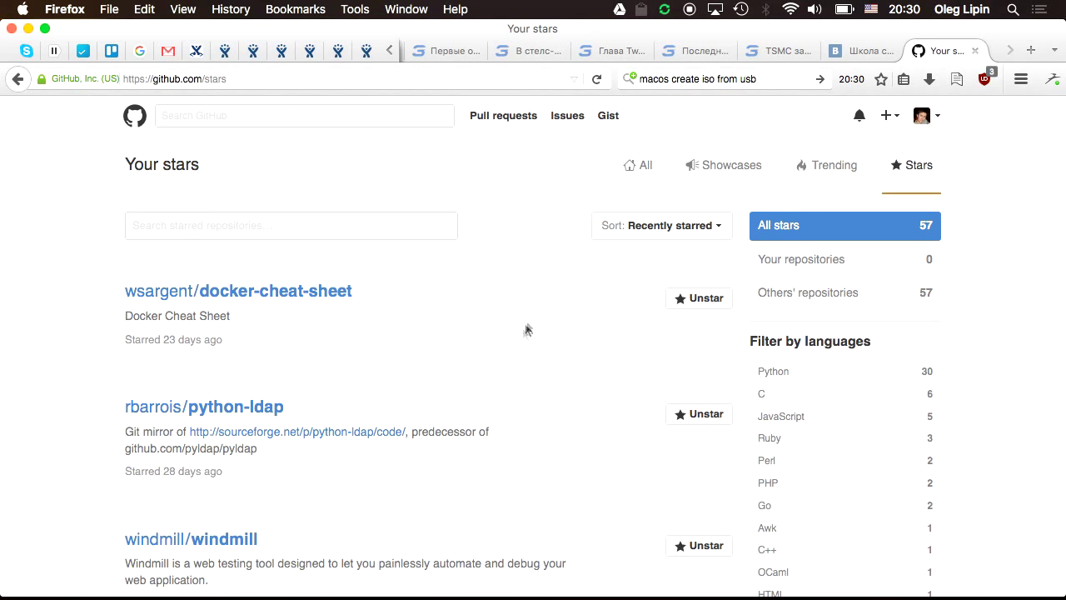
# - Find the Customizer repository, an Ubuntu Live CD remastering tool, among the starred repositories and open it
pyautogui.scroll(-5, 527, 323)
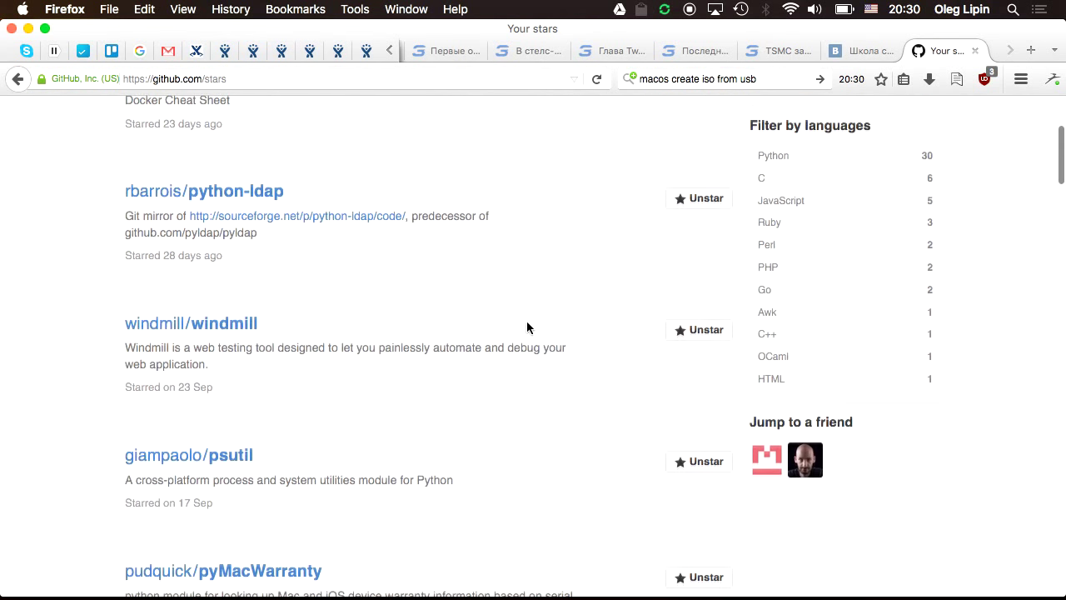
pyautogui.scroll(-10, 527, 325)
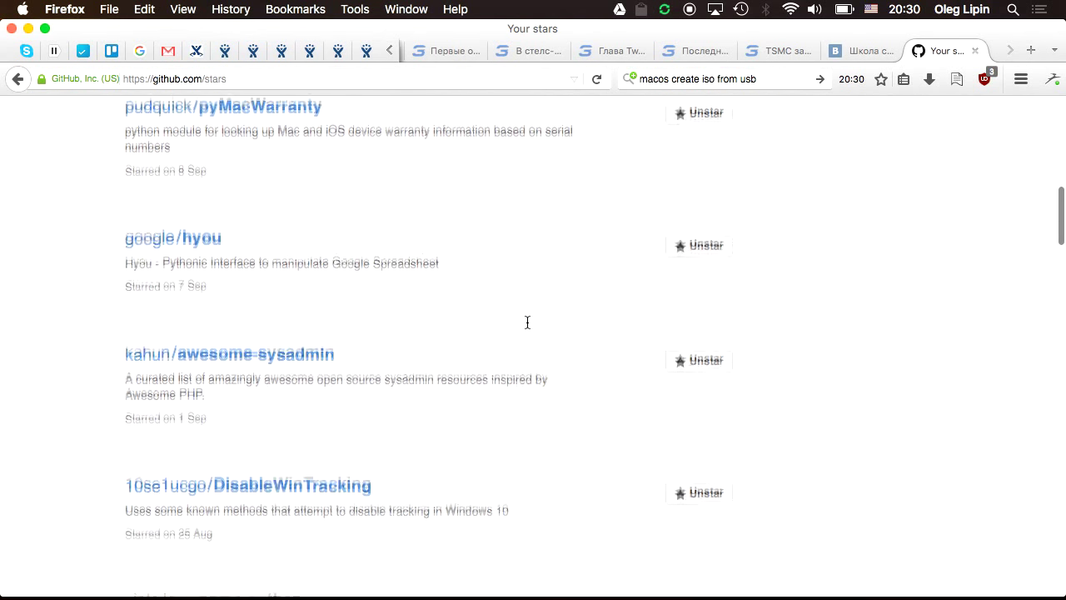
pyautogui.scroll(-10, 527, 327)
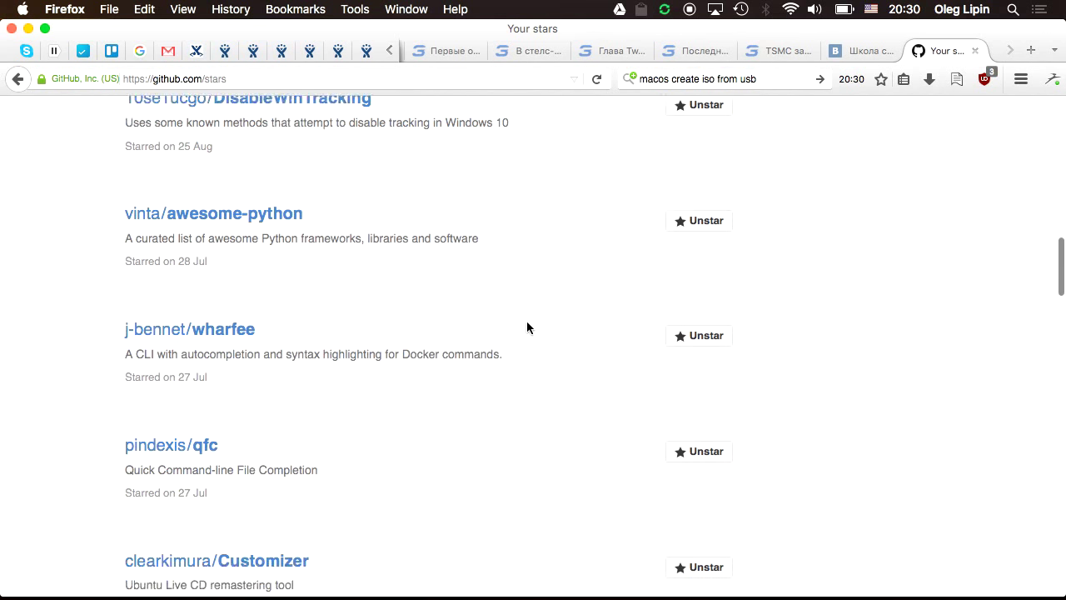
pyautogui.click(269, 426)
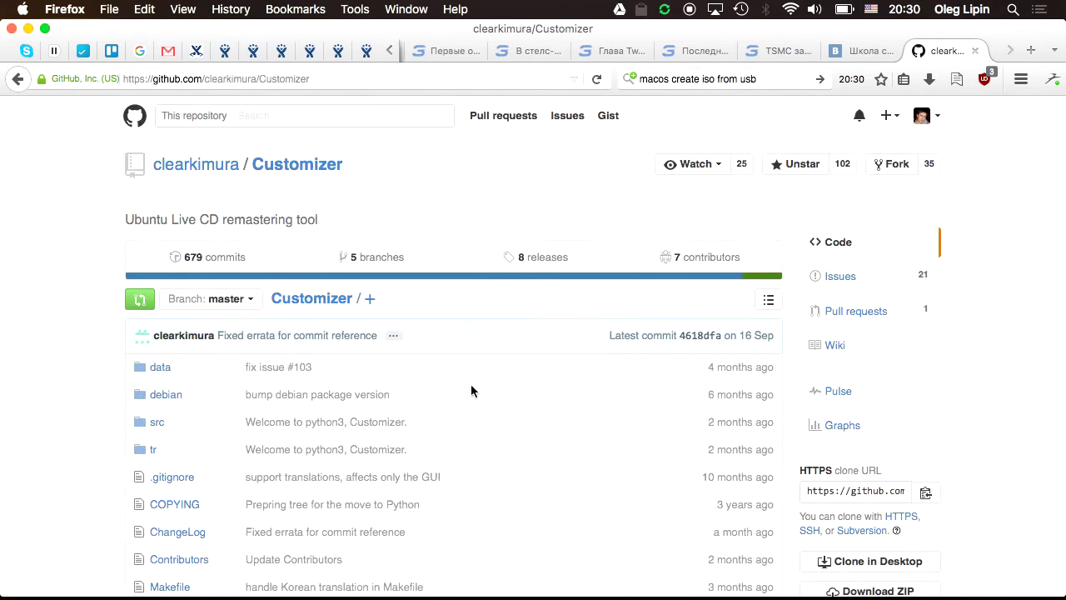
# - Look through Customizer's file list and README, from the NAME and SYNOPSIS sections to OPTIONS and ENVIRONMENT
pyautogui.scroll(-6, 471, 390)
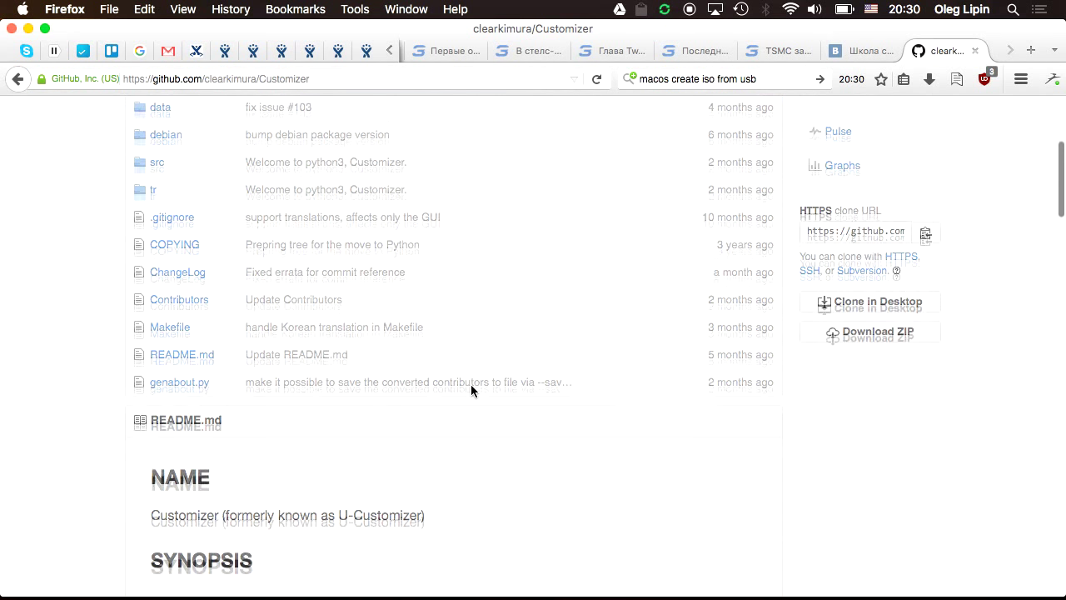
pyautogui.scroll(6, 471, 387)
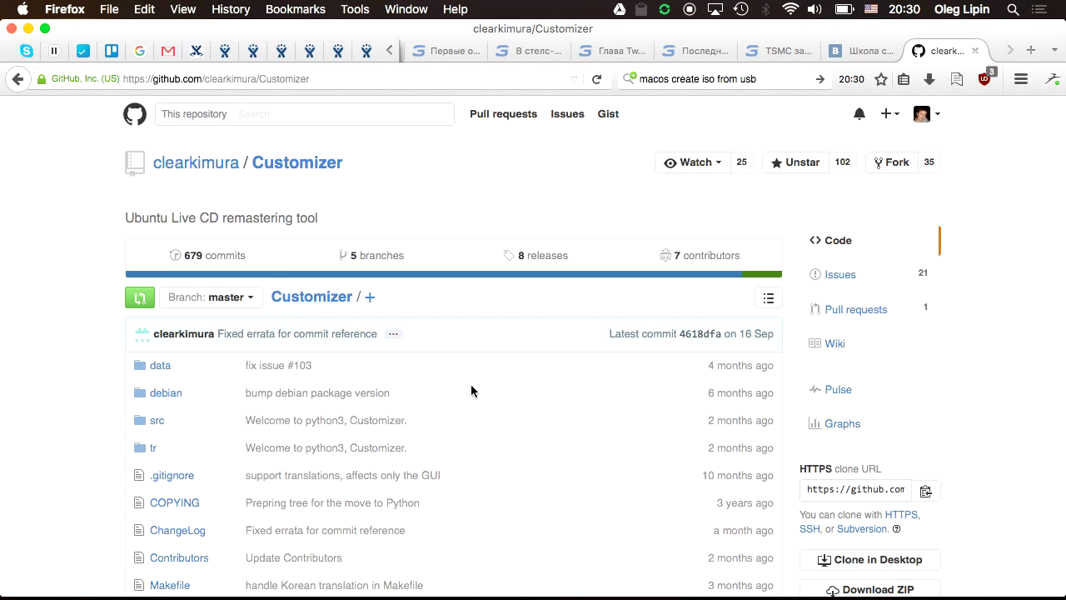
pyautogui.scroll(-5, 470, 386)
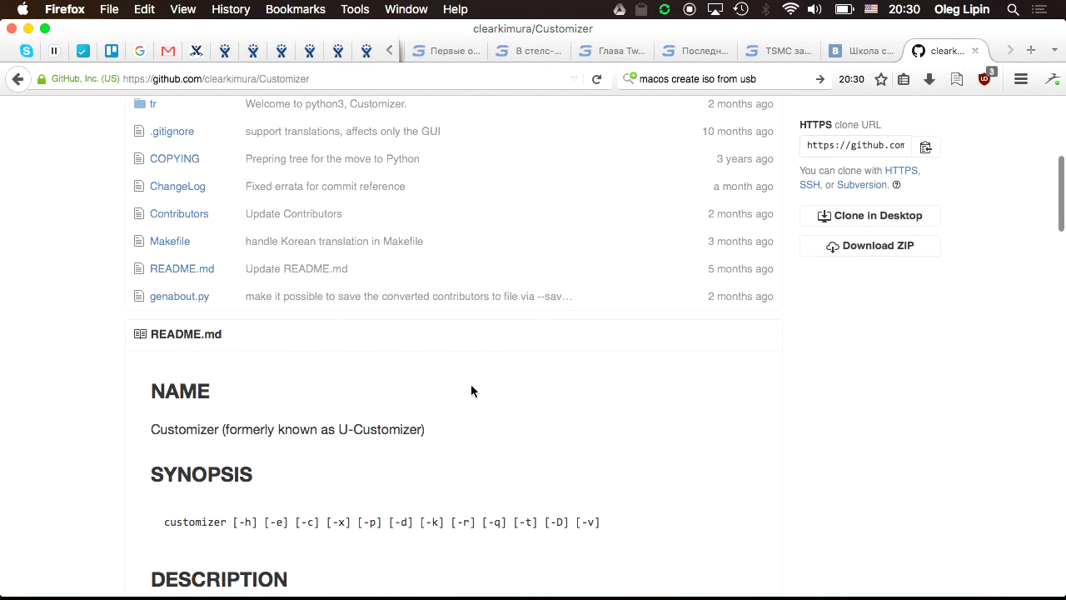
pyautogui.scroll(-2, 472, 391)
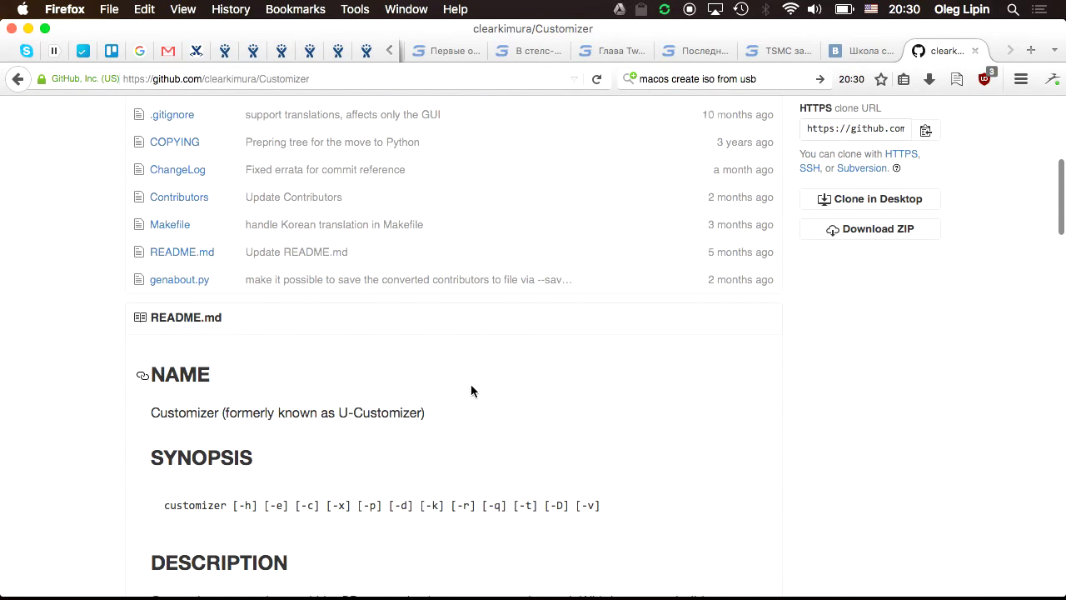
pyautogui.scroll(-6, 471, 390)
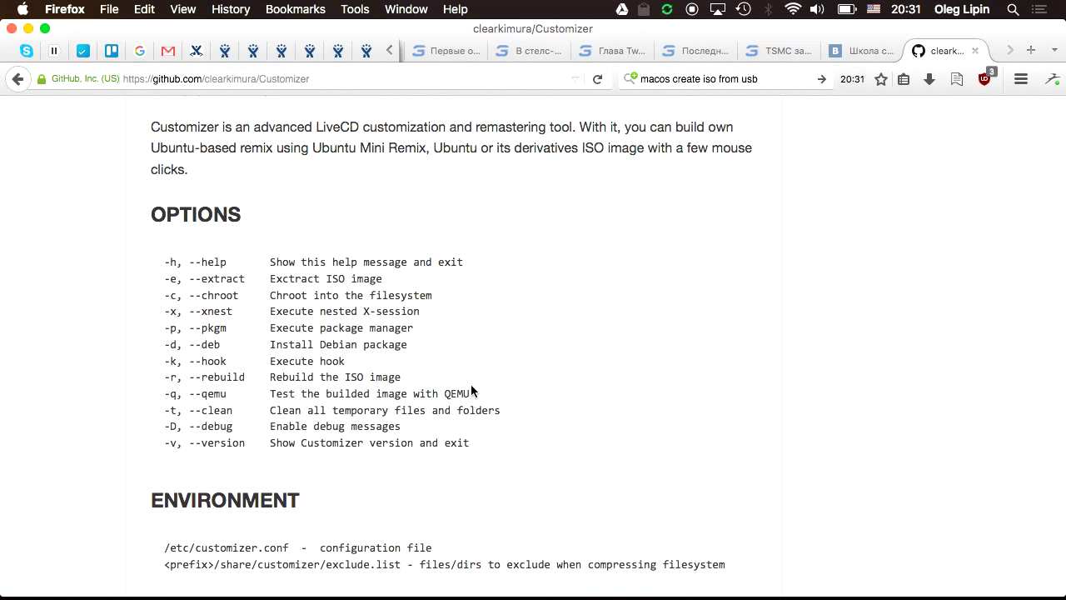
pyautogui.scroll(15, 471, 389)
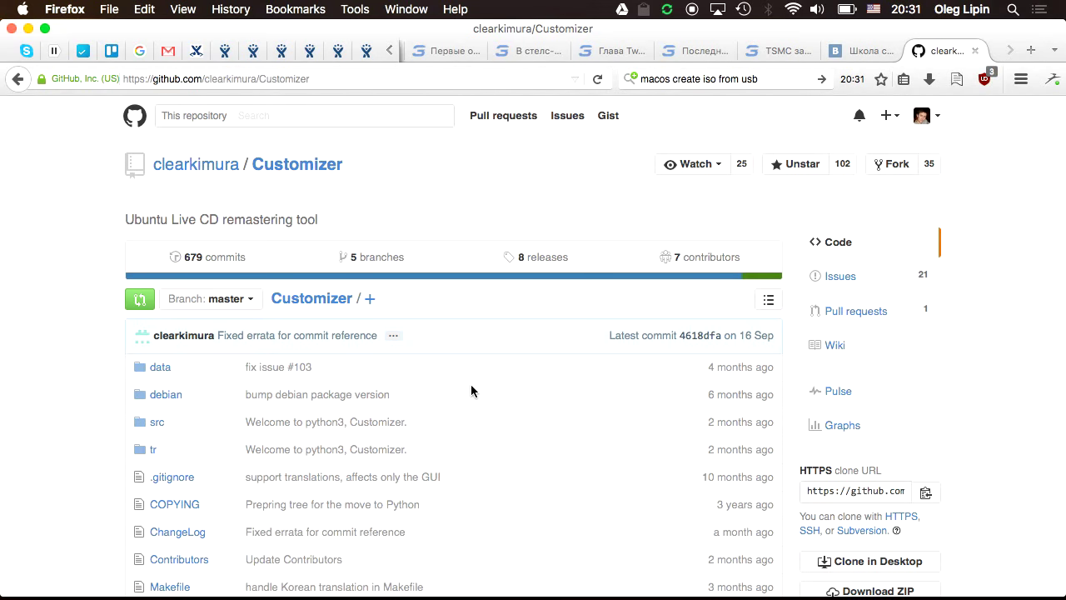
# - Switch back to Sublime Text and review oem.seed from the At last section up to Locales
pyautogui.moveTo(396, 583)
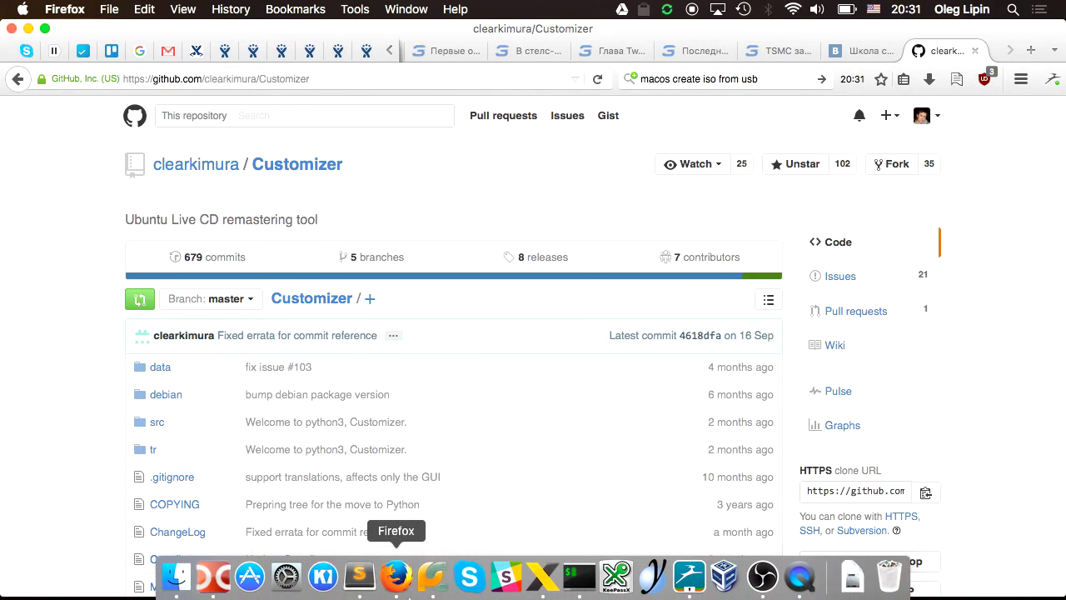
pyautogui.click(358, 583)
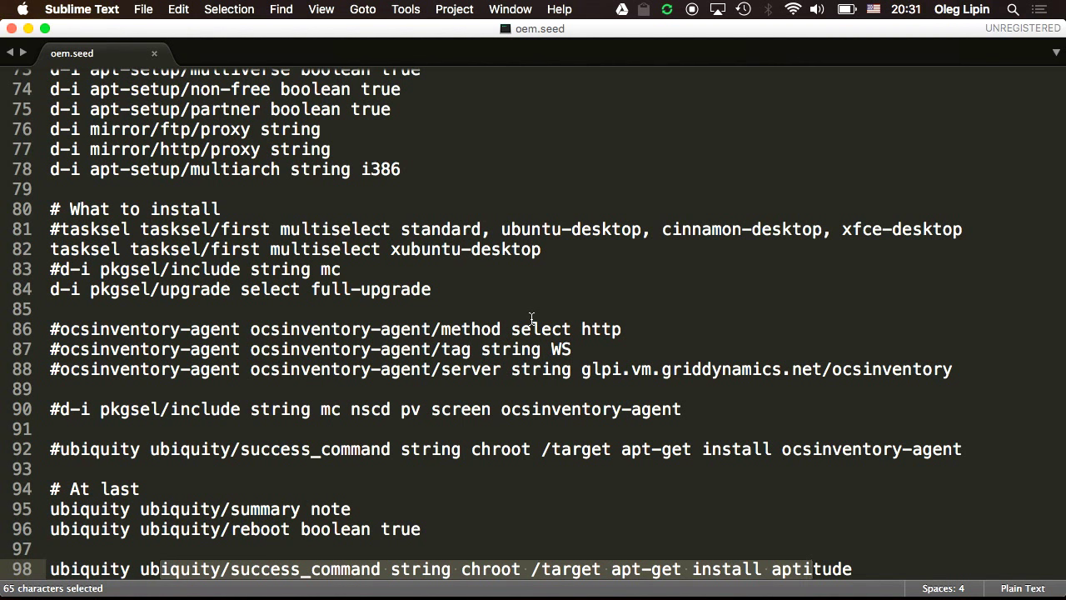
pyautogui.scroll(20, 532, 319)
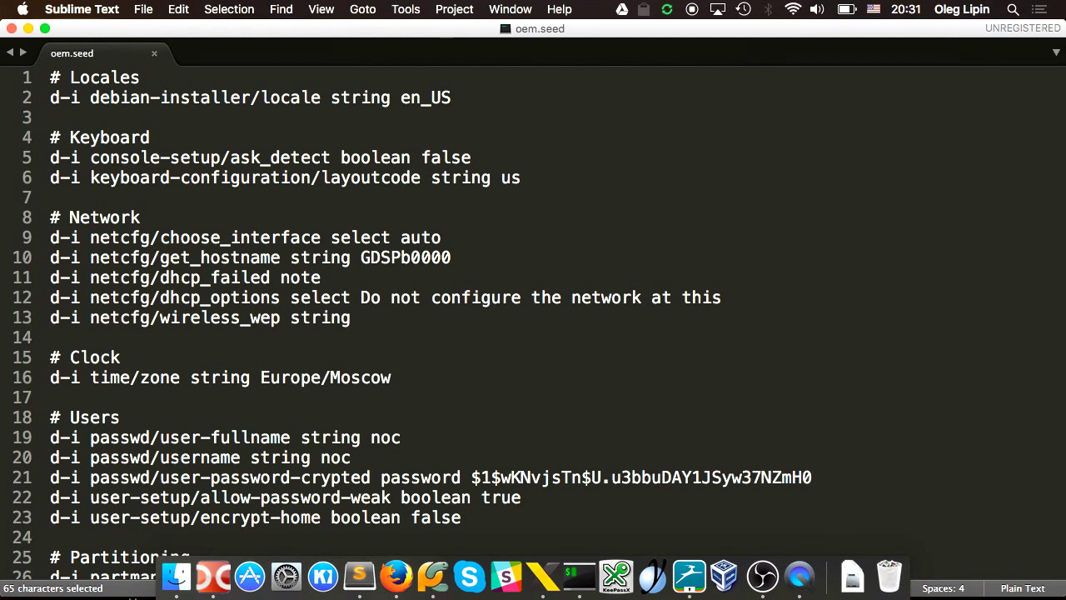
# - Switch to Double Commander, go up from isolinux to the Untitled drive's root and open the preseed folder
pyautogui.click(213, 579)
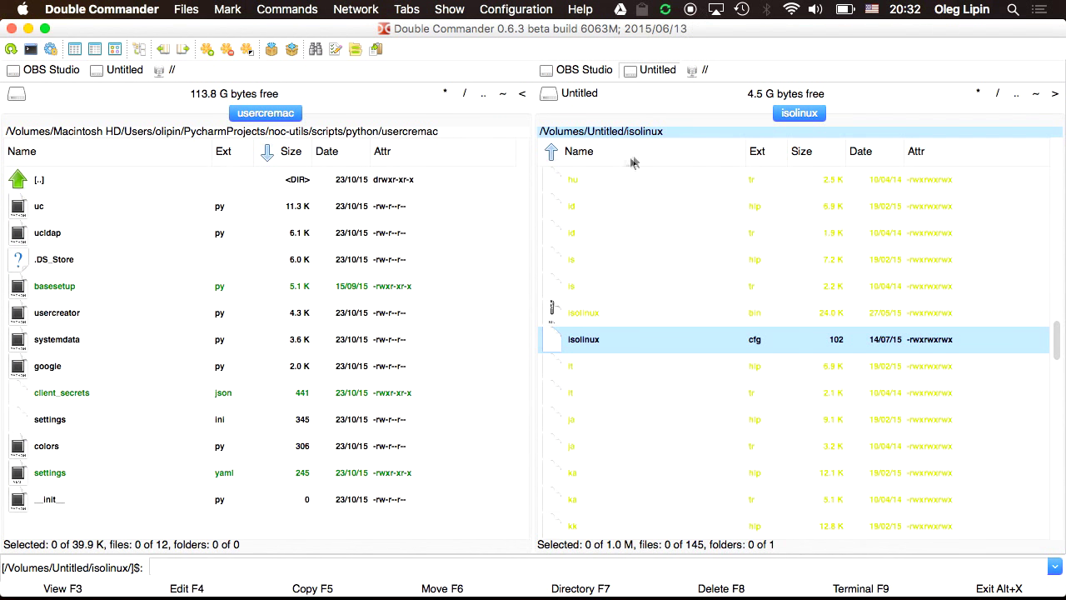
pyautogui.click(590, 184)
pyautogui.press('BackSpace')
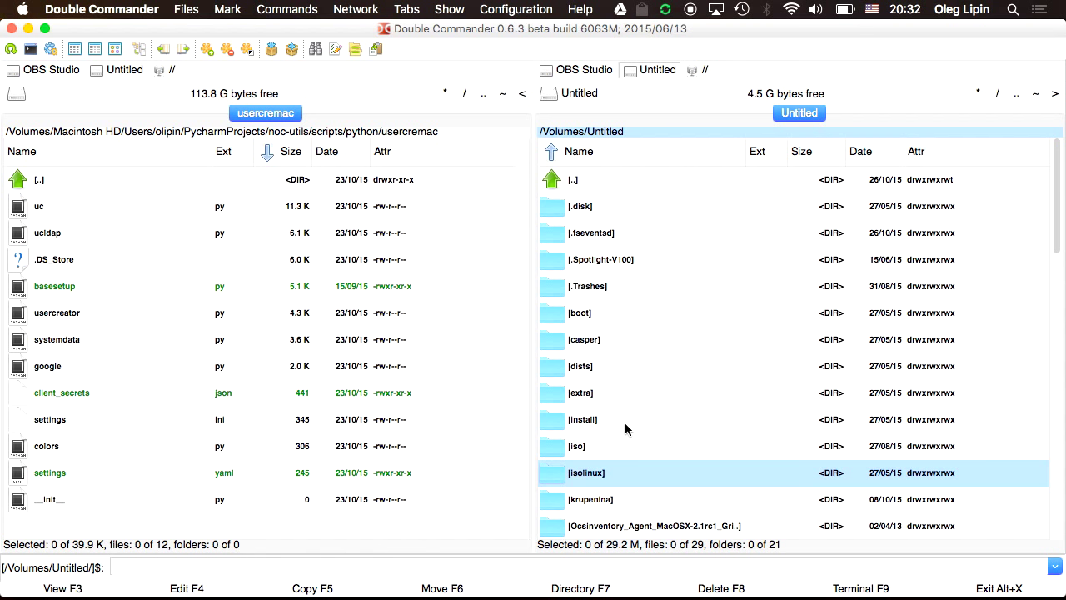
pyautogui.scroll(-5, 626, 429)
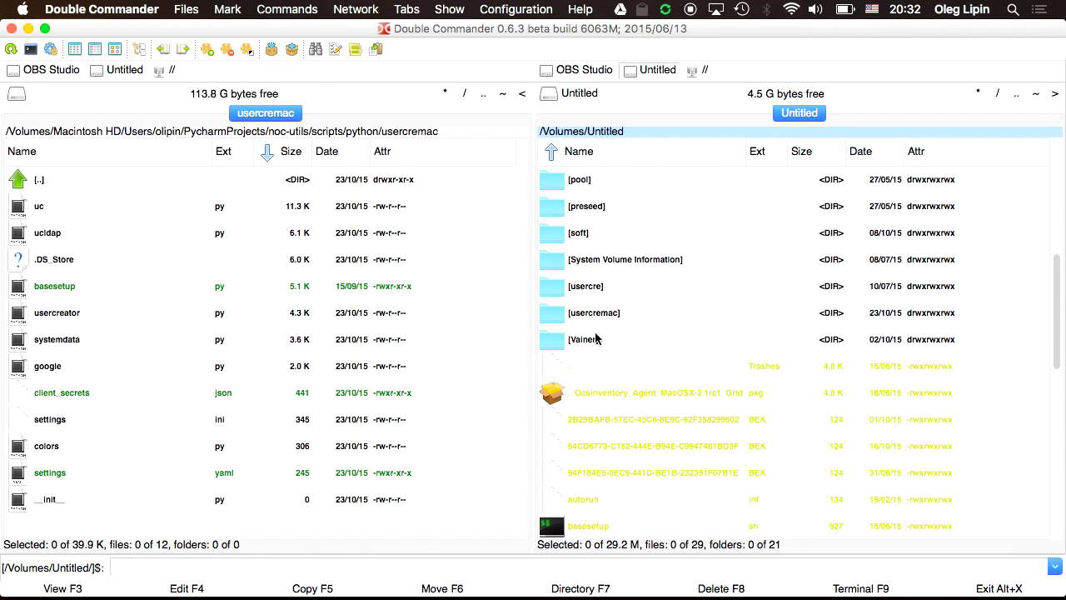
pyautogui.doubleClick(594, 205)
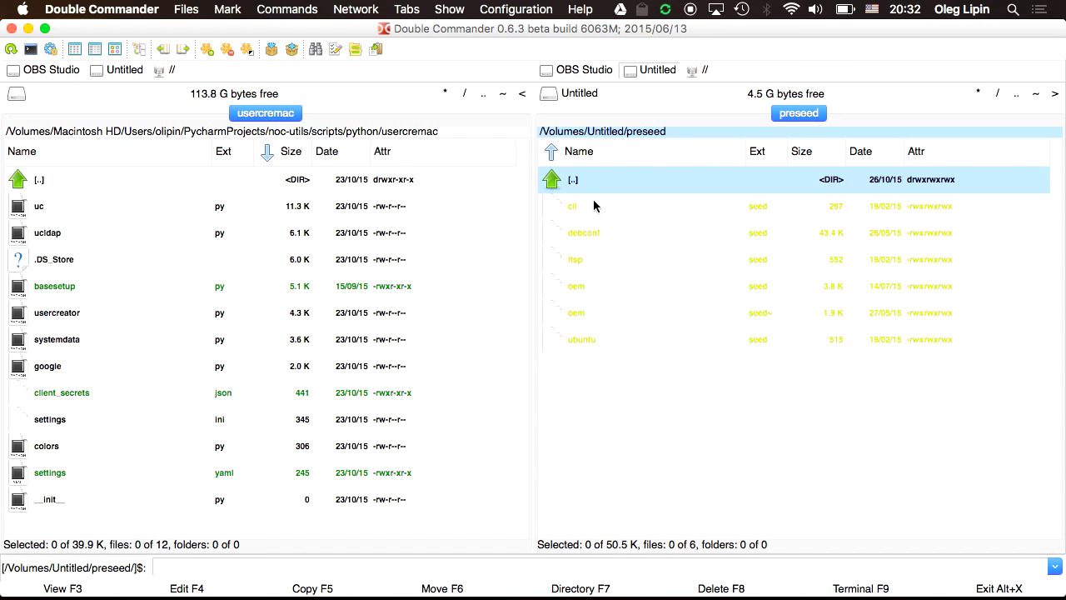
# - Return to the Untitled drive's root, open the isolinux folder and look for txt.cfg in its file list
pyautogui.doubleClick(593, 182)
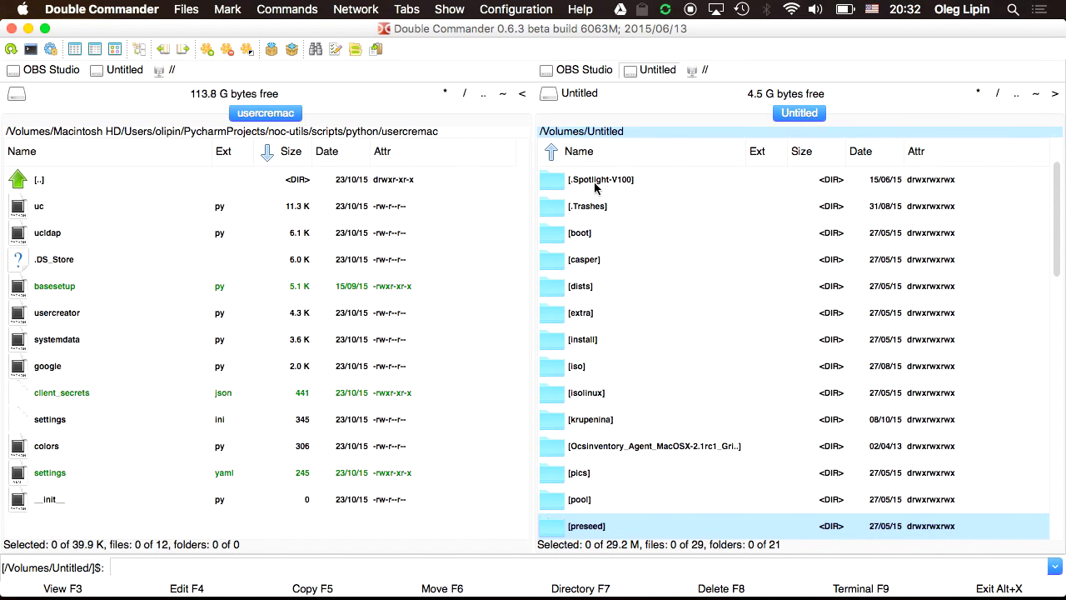
pyautogui.doubleClick(596, 394)
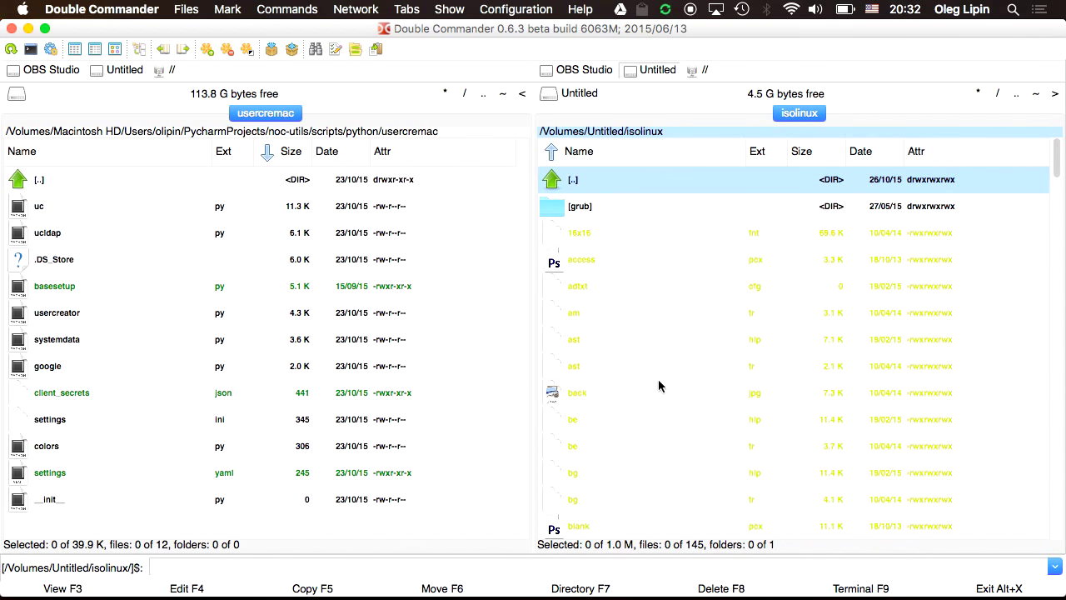
pyautogui.scroll(-20, 658, 385)
pyautogui.scroll(-12, 659, 381)
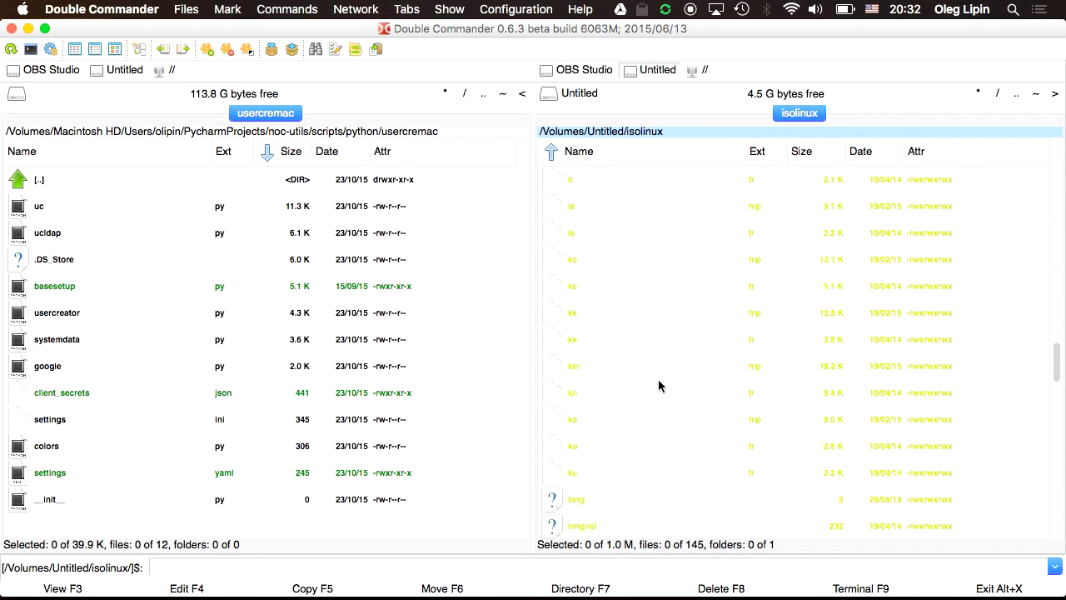
pyautogui.scroll(1, 658, 379)
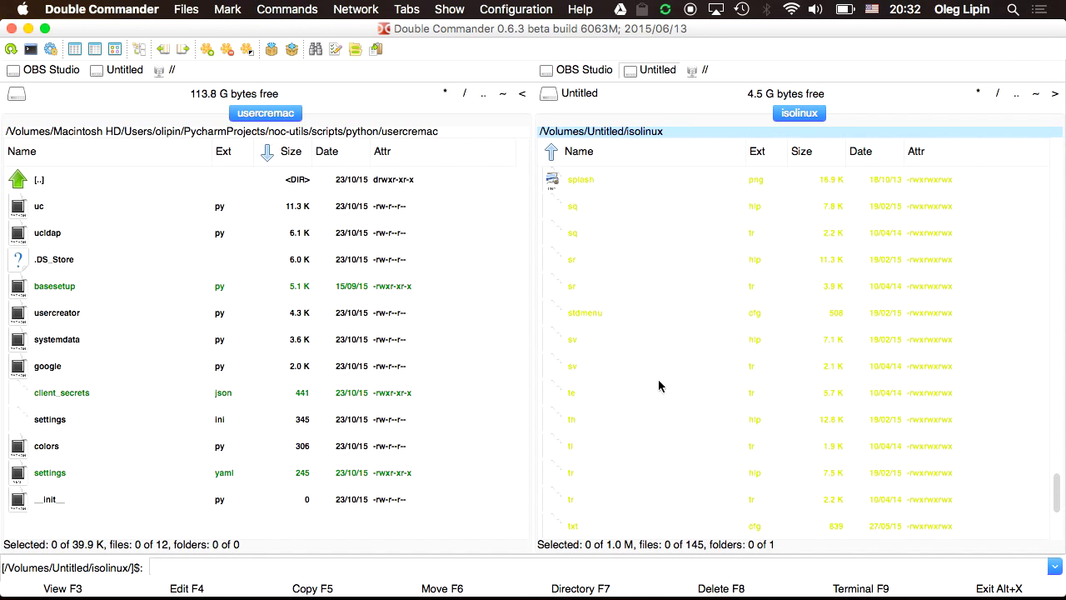
# - Select txt.cfg in the isolinux folder and open it in the file viewer
pyautogui.moveTo(475, 593)
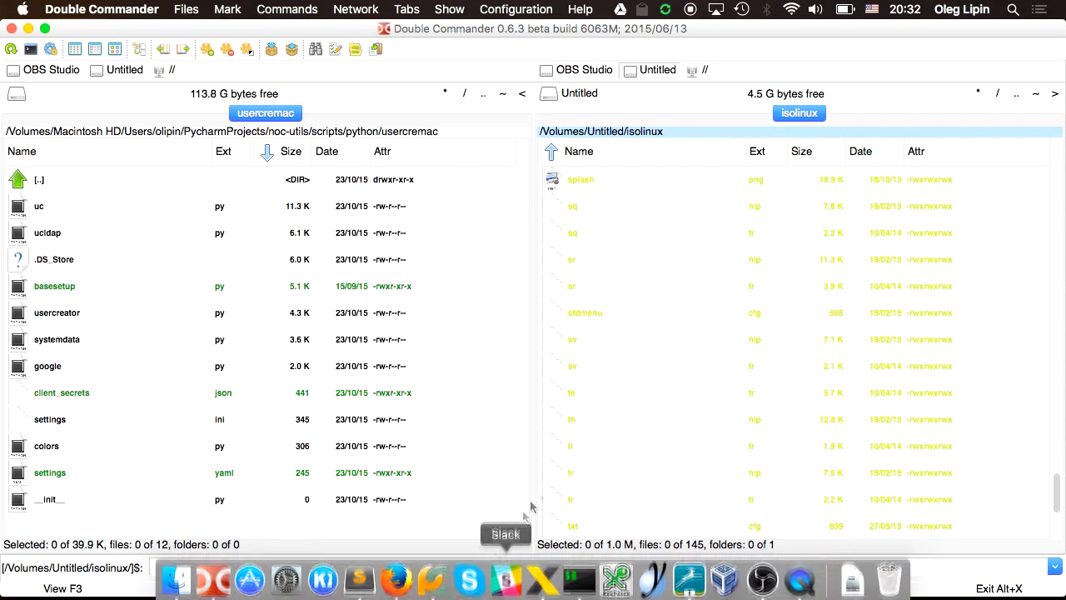
pyautogui.scroll(2, 612, 434)
pyautogui.scroll(2, 613, 434)
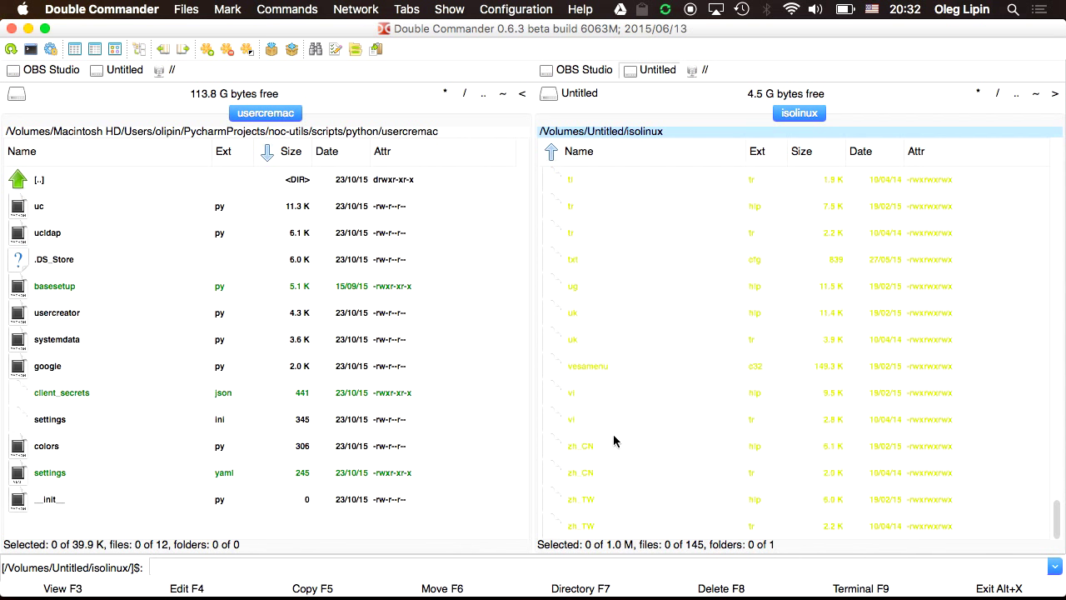
pyautogui.scroll(-2, 613, 434)
pyautogui.click(613, 434)
pyautogui.press('Down')
pyautogui.press('Down')
pyautogui.press('Down')
pyautogui.press('Down')
pyautogui.press('Down')
pyautogui.press('Down')
pyautogui.press('Down')
pyautogui.press('Down')
pyautogui.press('Down')
pyautogui.press('Down')
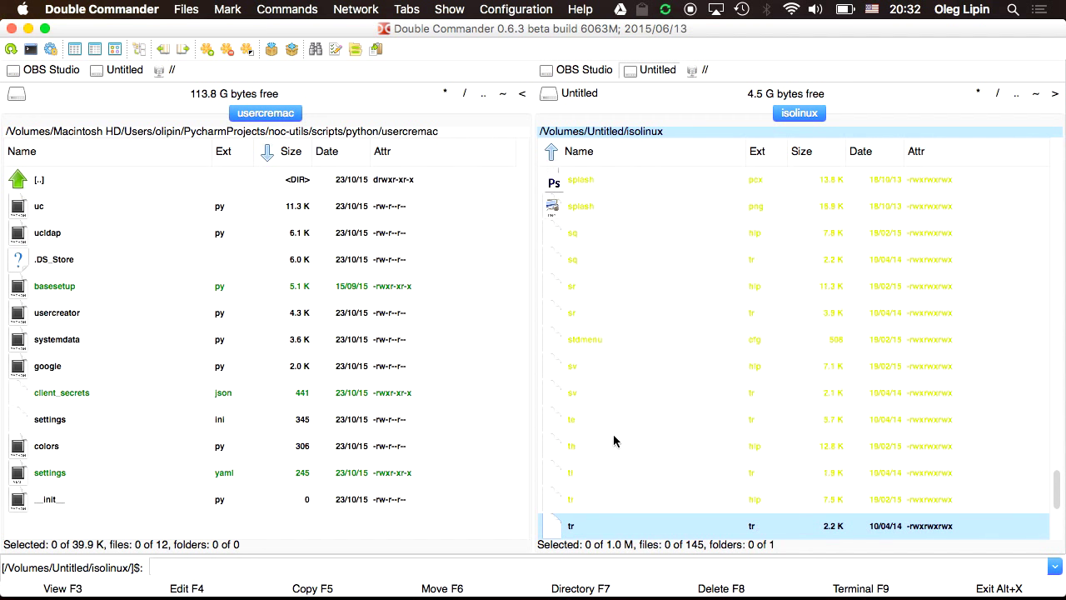
pyautogui.press('Up')
pyautogui.press('Up')
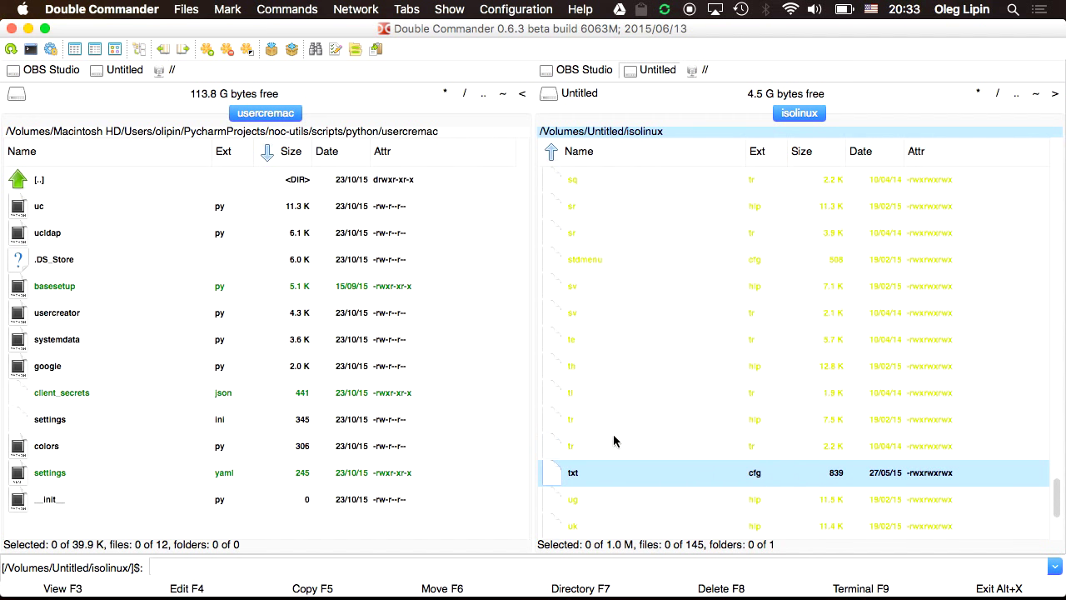
pyautogui.press('F3')
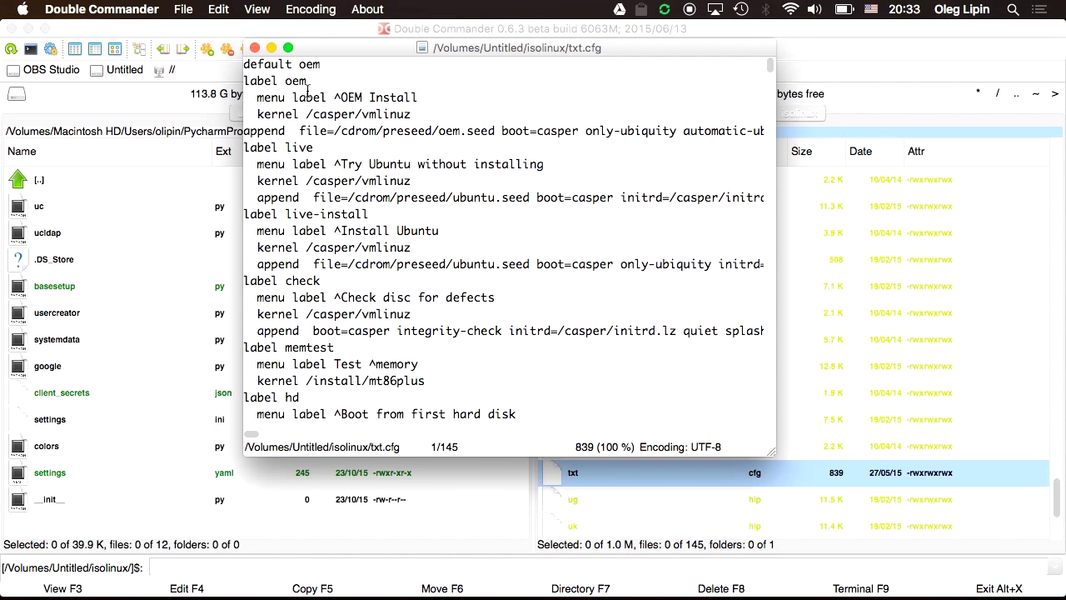
# - Highlight the oem.seed file name and the automatic-ubiquity parameter on the oem append line, then clear the selection
pyautogui.moveTo(342, 98); pyautogui.dragTo(493, 131)
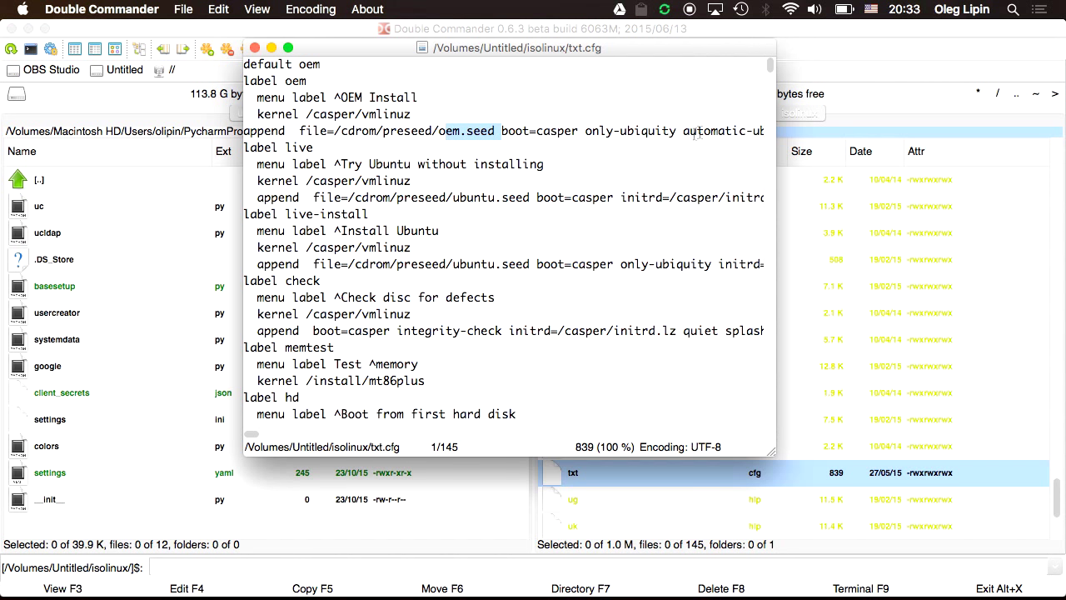
pyautogui.click(683, 131)
pyautogui.moveTo(705, 131); pyautogui.dragTo(774, 136)
pyautogui.click(646, 145)
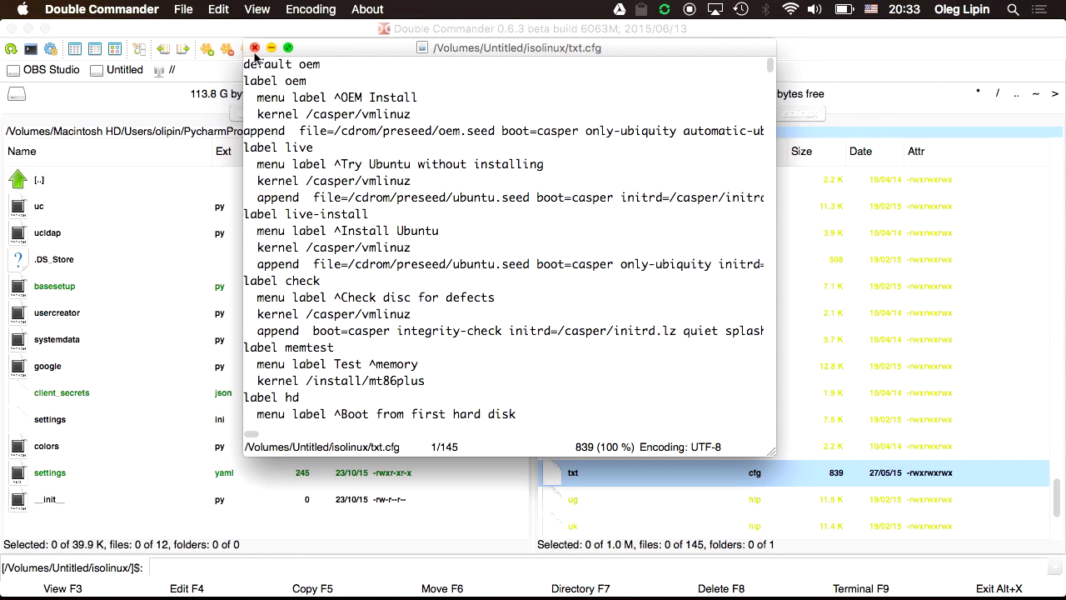
# - Close the txt.cfg viewer and go up from isolinux to the Untitled drive's root folder
pyautogui.click(255, 48)
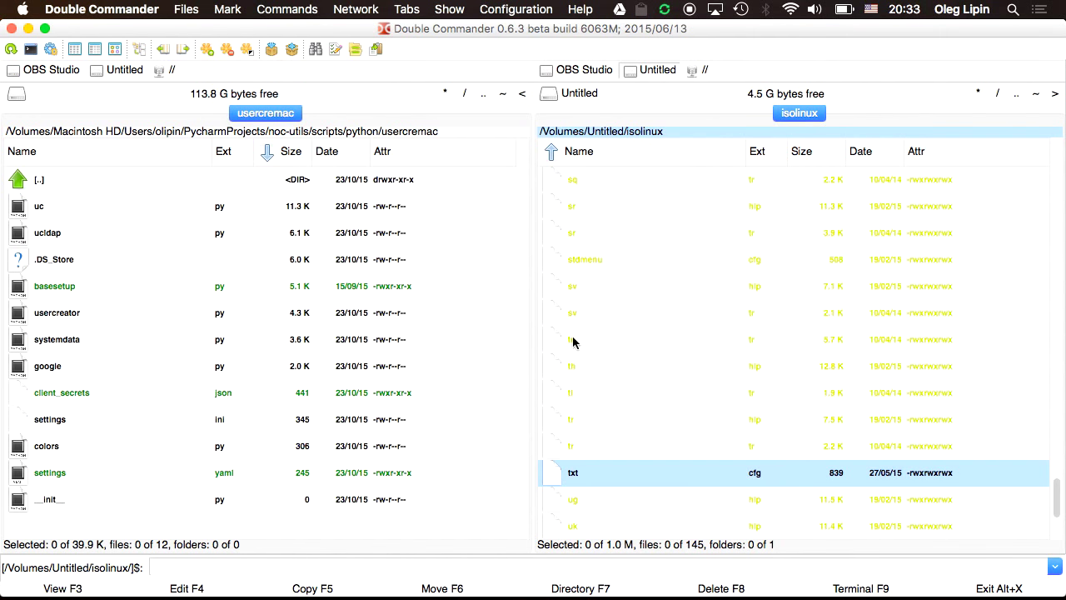
pyautogui.scroll(20, 573, 340)
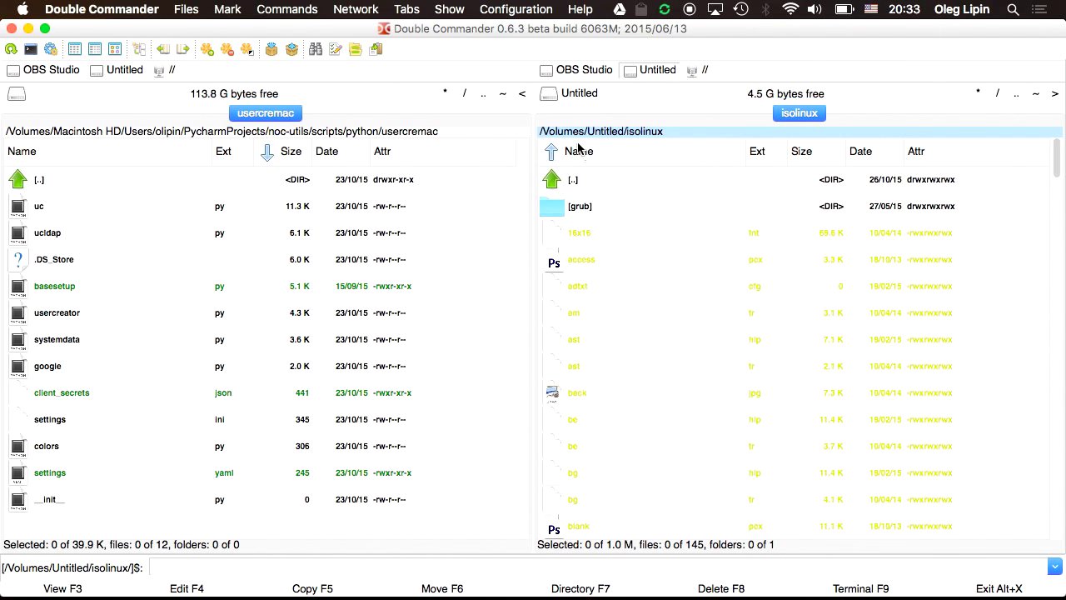
pyautogui.doubleClick(580, 179)
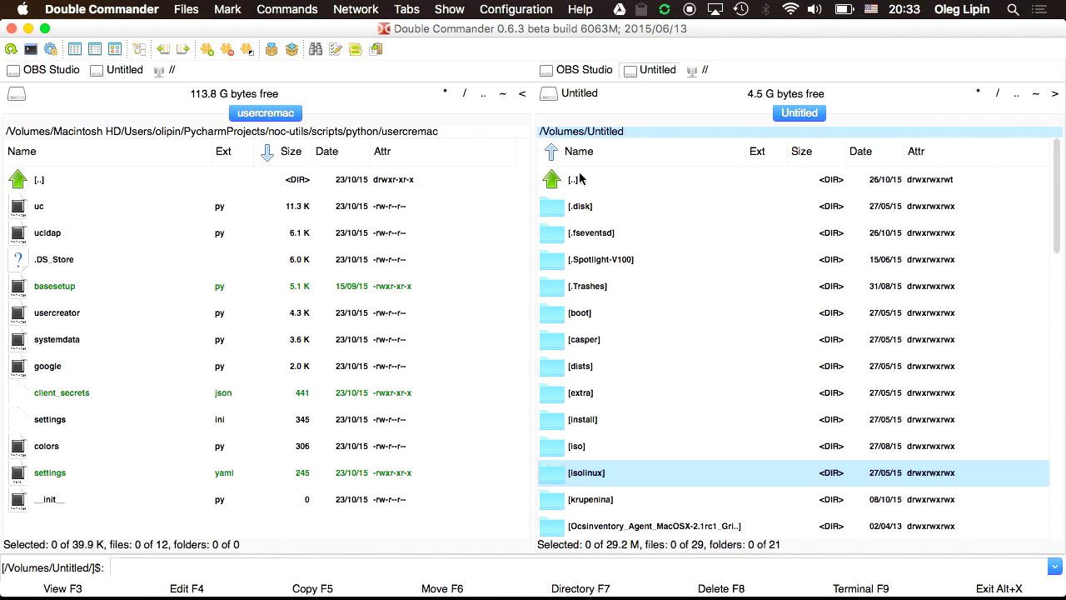